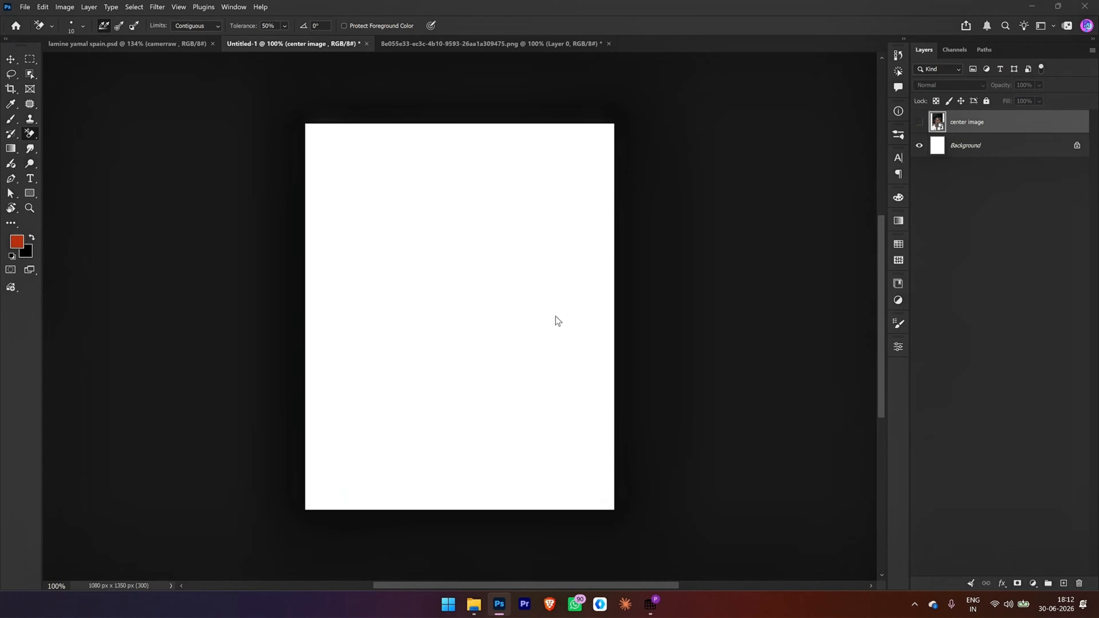
Step: Show the center image layer and mask out the photo's background with Select and Mask, using Select Subject
{"action": "left_click", "coordinate": [918, 122]}
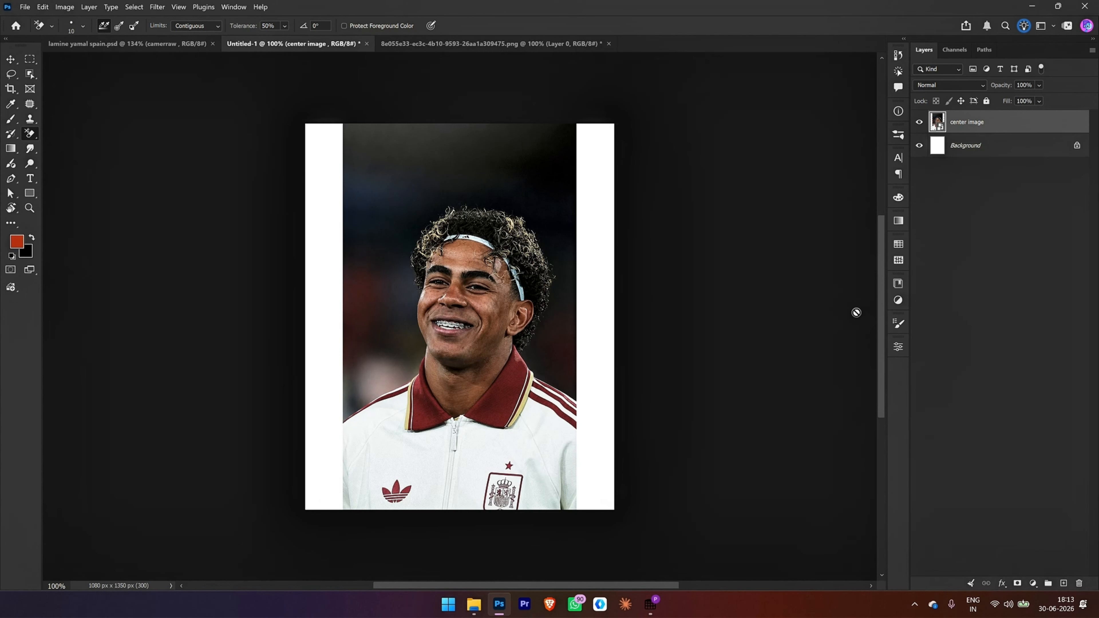
{"action": "left_click", "coordinate": [29, 74]}
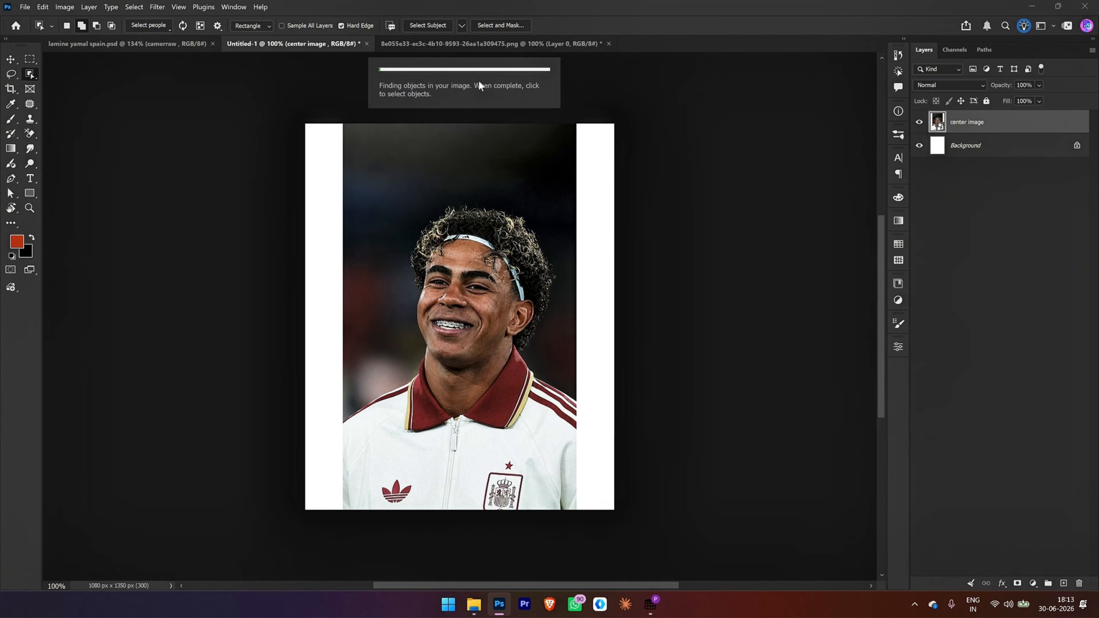
{"action": "left_click", "coordinate": [503, 25]}
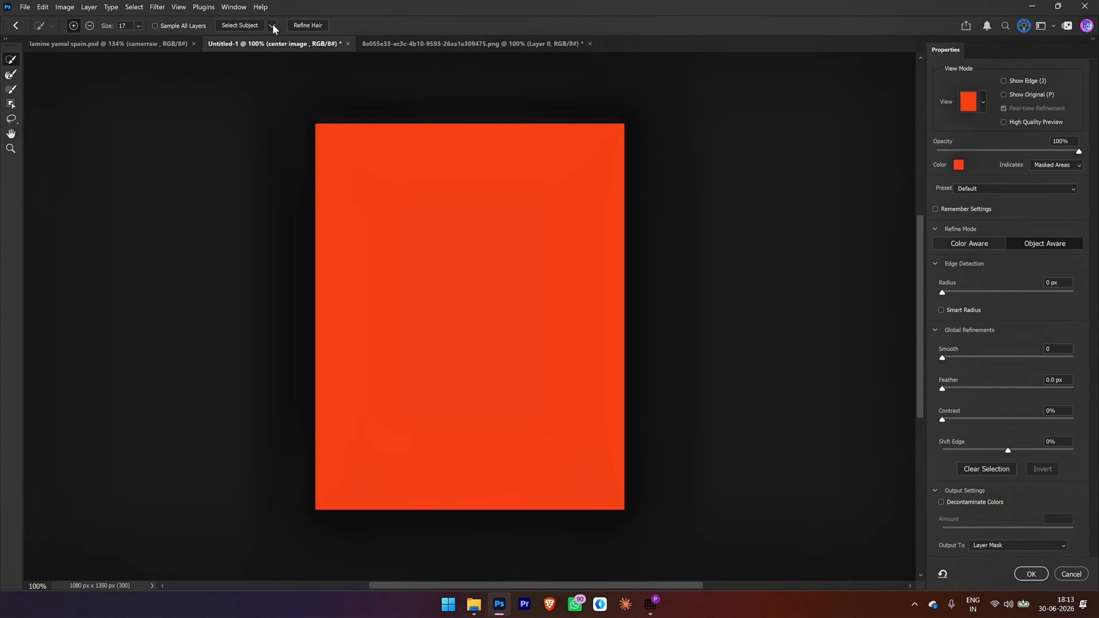
{"action": "left_click", "coordinate": [272, 25]}
{"action": "left_click", "coordinate": [292, 51]}
{"action": "left_click", "coordinate": [253, 26]}
{"action": "left_click_drag", "start_coordinate": [467, 205], "coordinate": [496, 200]}
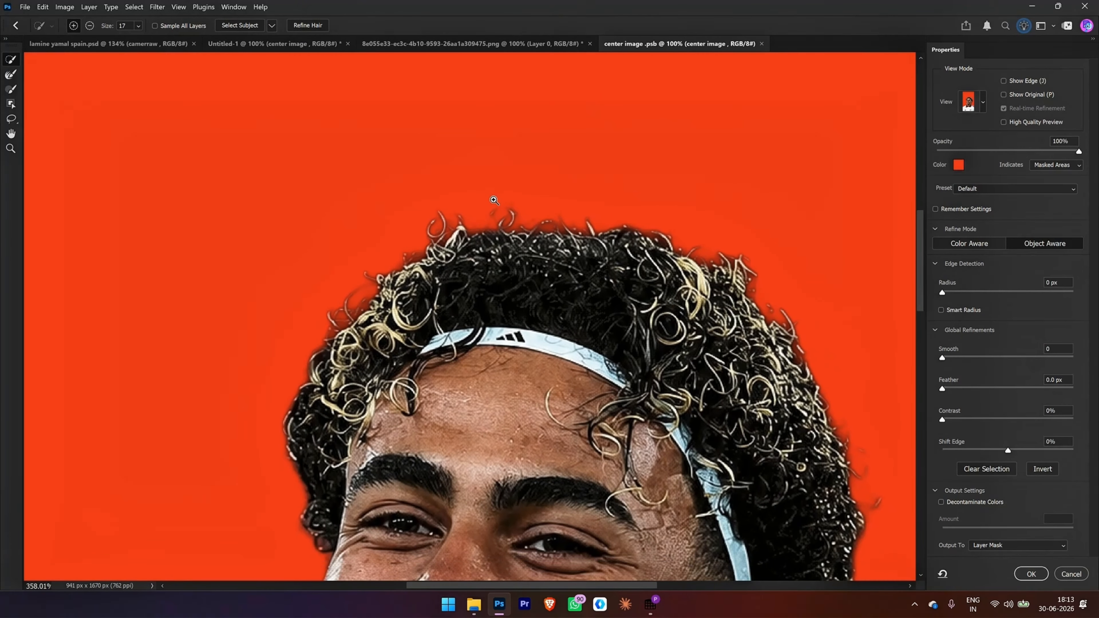
{"action": "key", "text": "ctrl+0"}
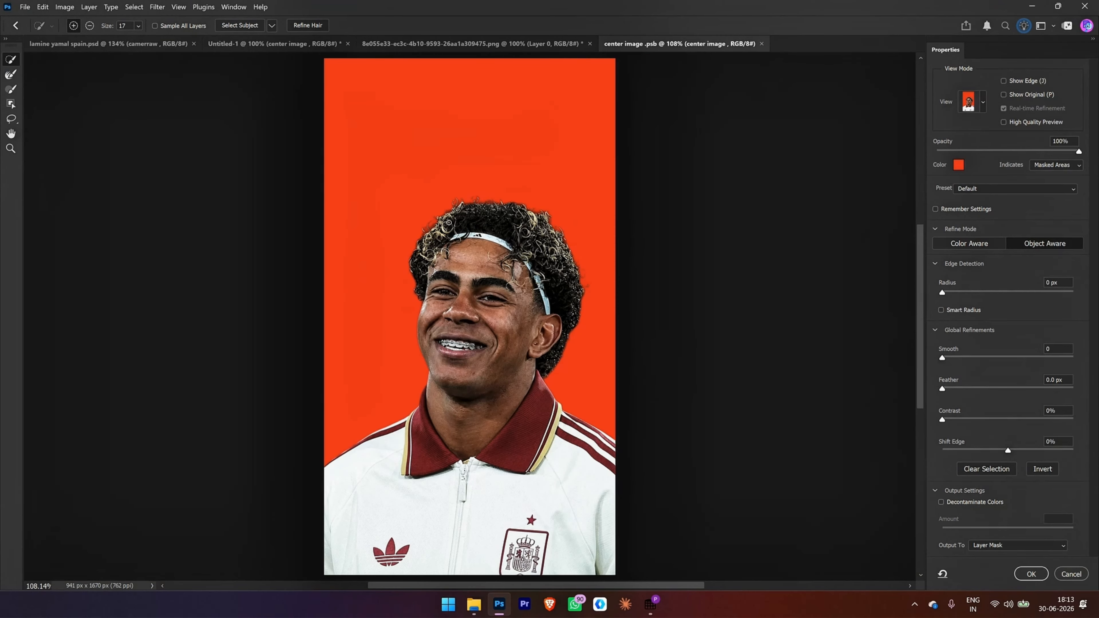
{"action": "left_click", "coordinate": [1030, 573]}
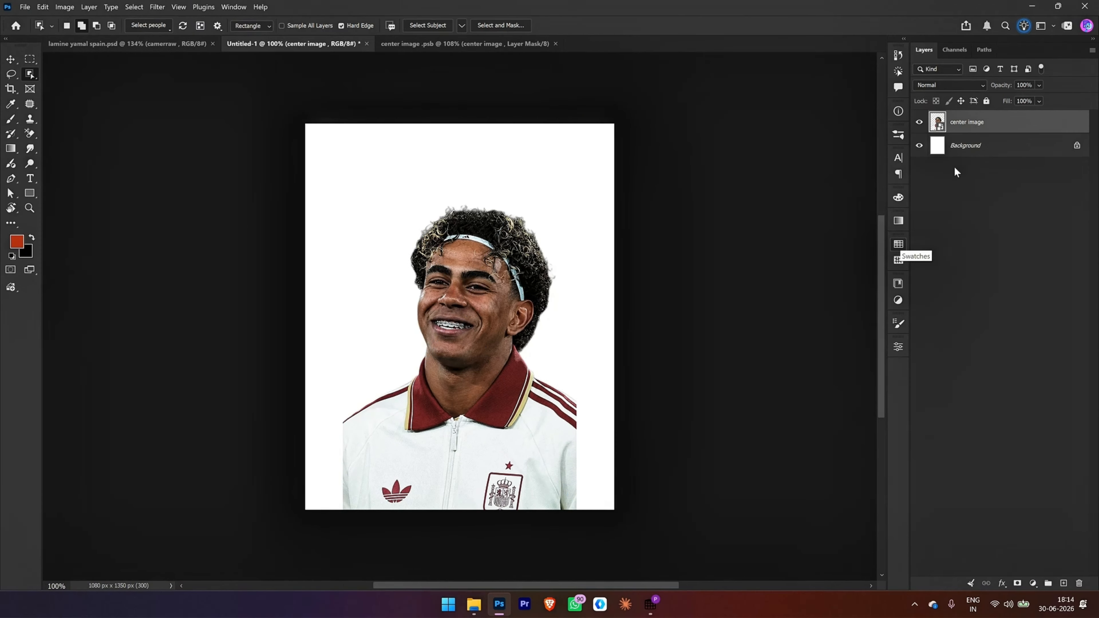
Step: Enlarge the center image cut-out and position it so the head and shoulders fill the canvas width
{"action": "key", "text": "ctrl+t"}
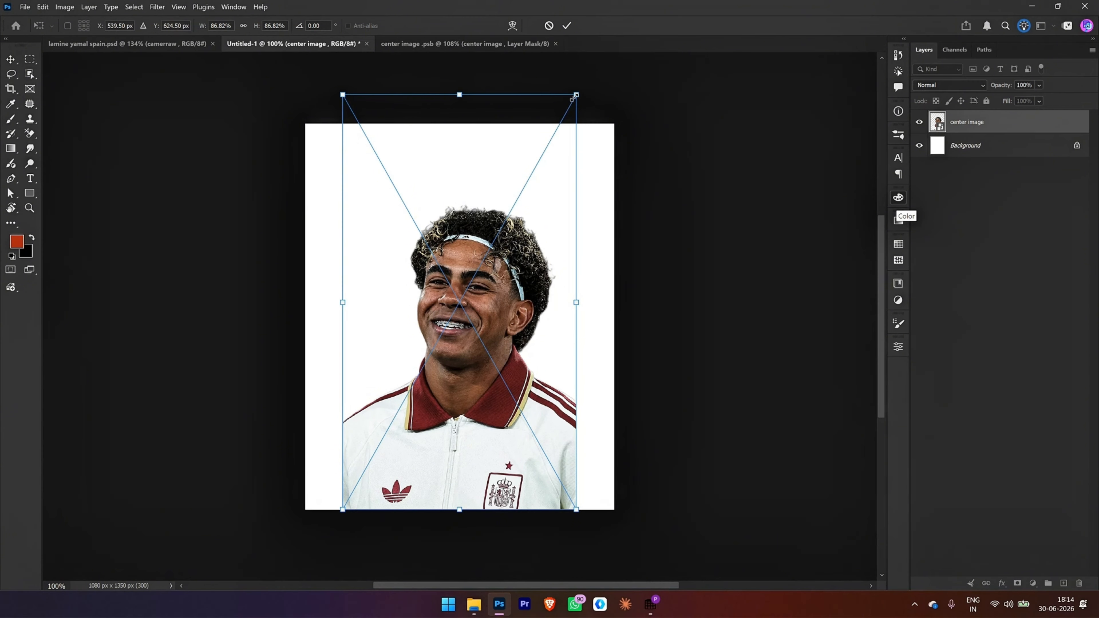
{"action": "left_click_drag", "start_coordinate": [575, 96], "coordinate": [622, 81]}
{"action": "scroll", "coordinate": [653, 425], "scroll_direction": "down", "scroll_amount": 5}
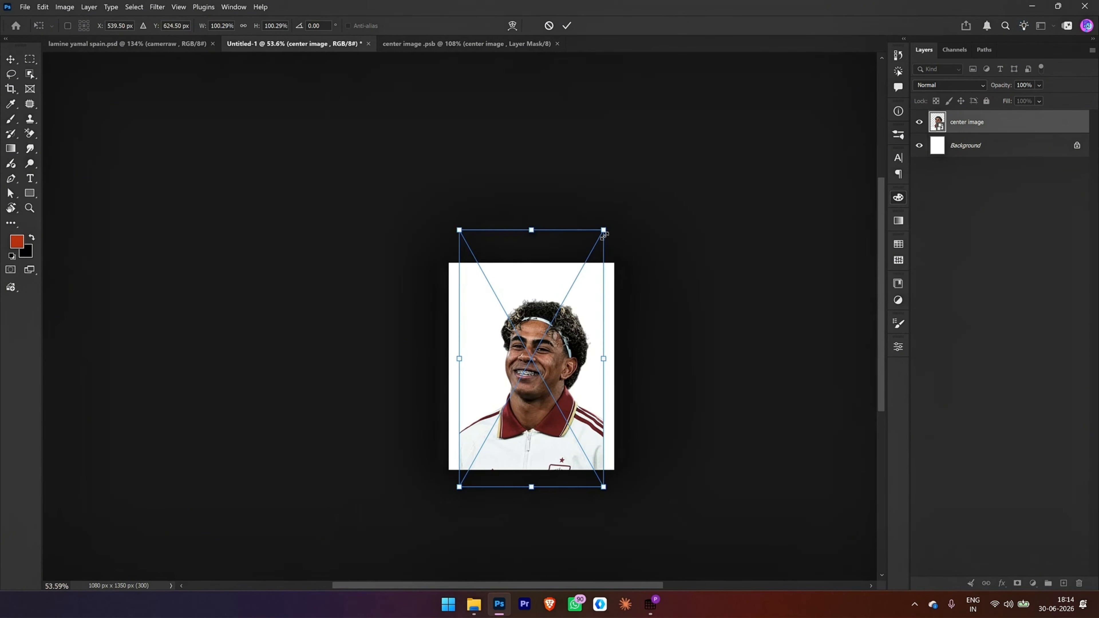
{"action": "left_click_drag", "start_coordinate": [603, 233], "coordinate": [627, 213]}
{"action": "left_click_drag", "start_coordinate": [578, 405], "coordinate": [578, 397]}
{"action": "key", "text": "Return"}
{"action": "key", "text": "ctrl+0"}
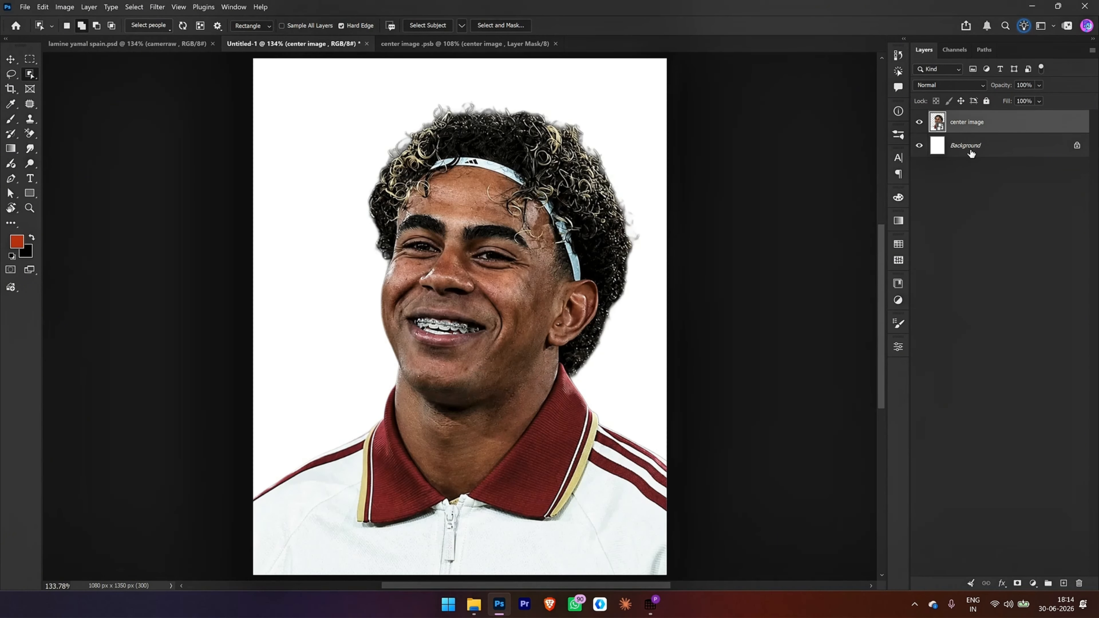
Step: Add a near-black Solid Color fill layer directly above the Background layer
{"action": "left_click", "coordinate": [969, 146]}
{"action": "left_click", "coordinate": [1033, 582]}
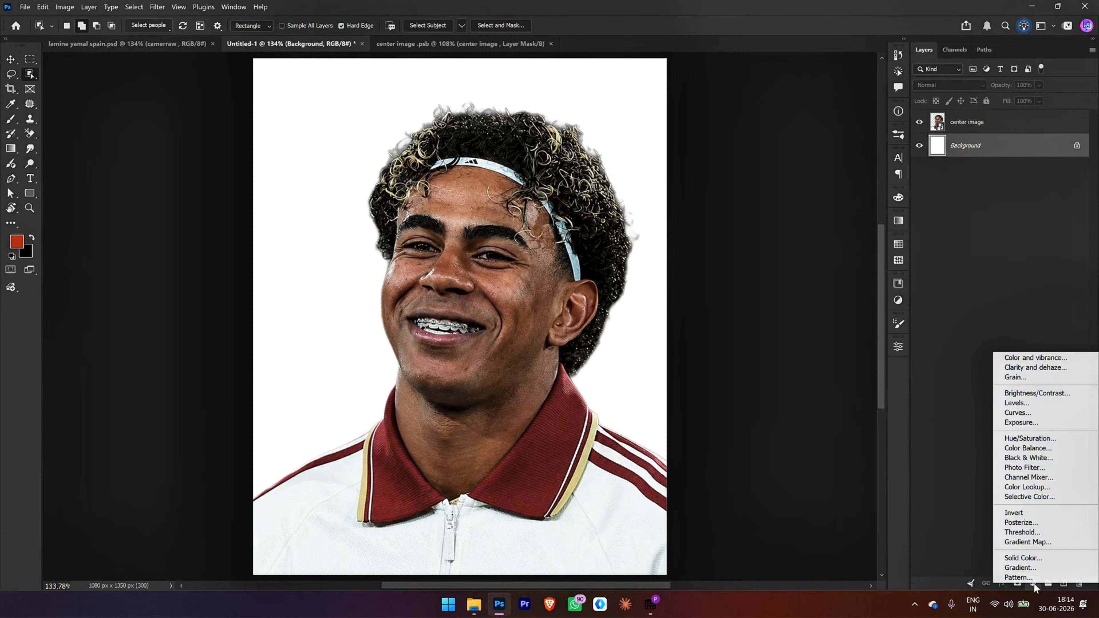
{"action": "left_click", "coordinate": [1023, 558]}
{"action": "left_click_drag", "start_coordinate": [577, 503], "coordinate": [573, 515]}
{"action": "left_click", "coordinate": [831, 370]}
Step: Rename the full-body photo layer of the pointing player as "subject 2"
{"action": "left_click", "coordinate": [967, 123]}
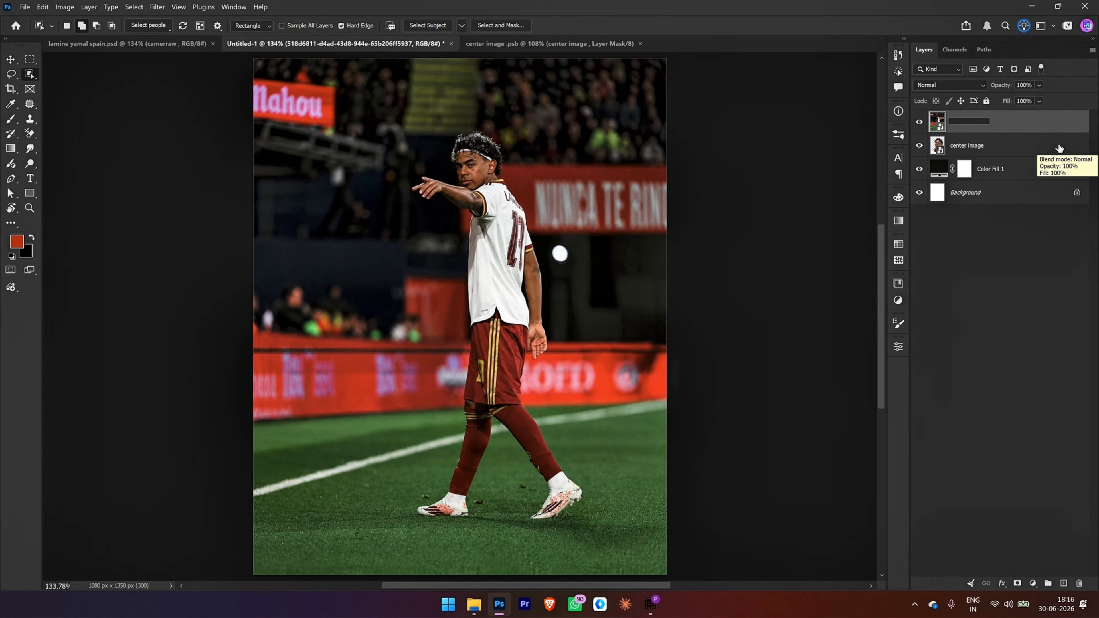
{"action": "type", "text": "subjec"}
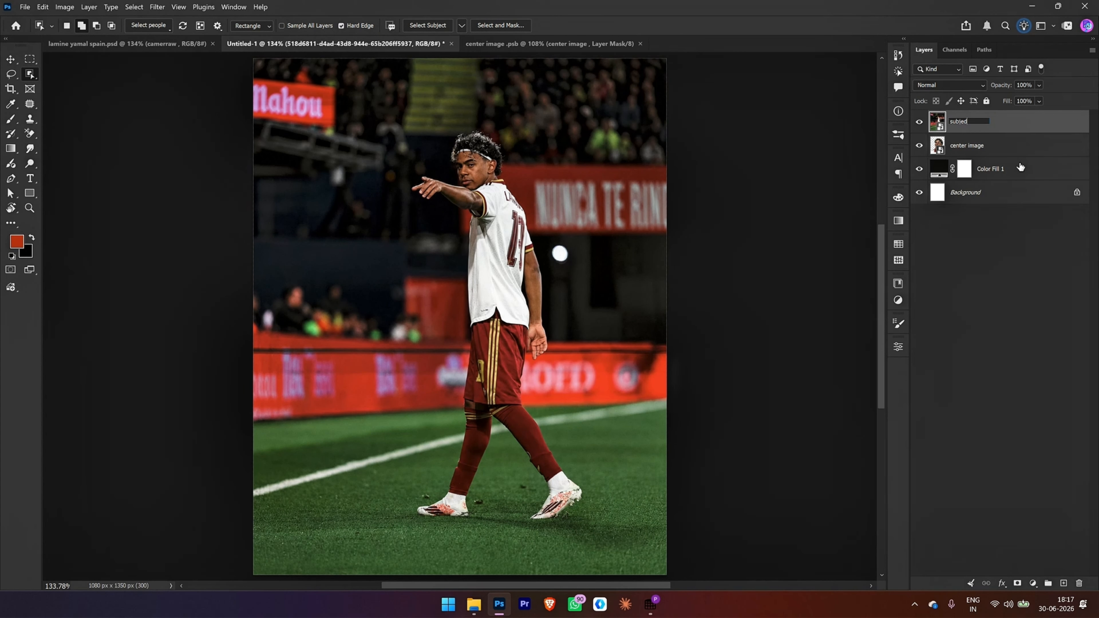
{"action": "key", "text": "BackSpace"}
{"action": "type", "text": "ct 2"}
{"action": "key", "text": "Return"}
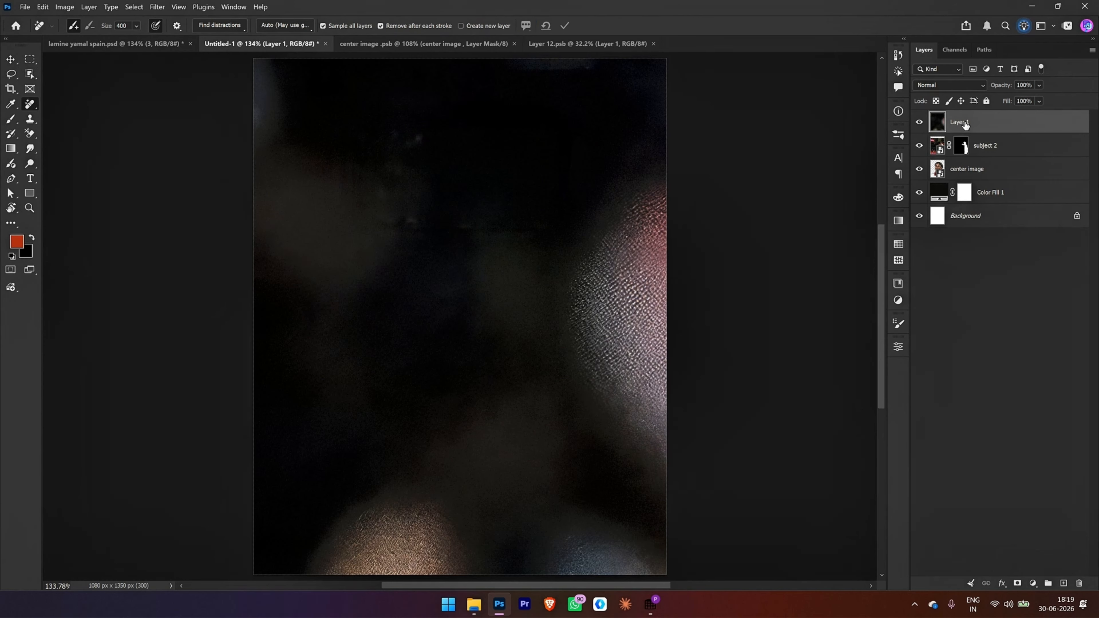
Step: Rename Layer 1 as "subject 3" and convert it to a smart object
{"action": "double_click", "coordinate": [960, 121]}
{"action": "type", "text": "subject 3"}
{"action": "right_click", "coordinate": [995, 124]}
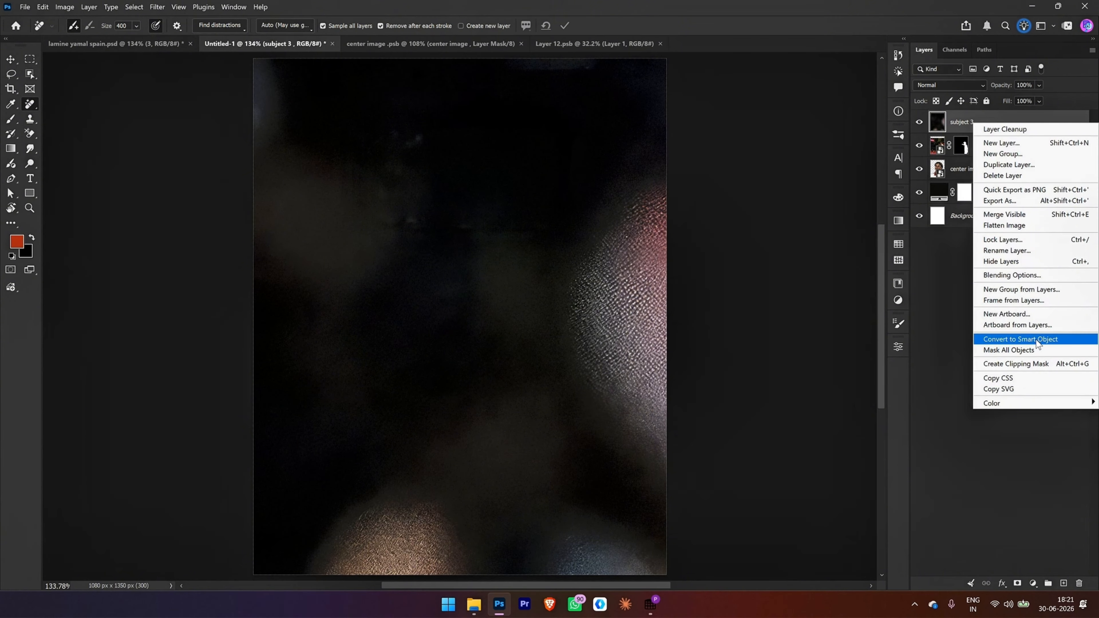
{"action": "left_click", "coordinate": [1037, 338]}
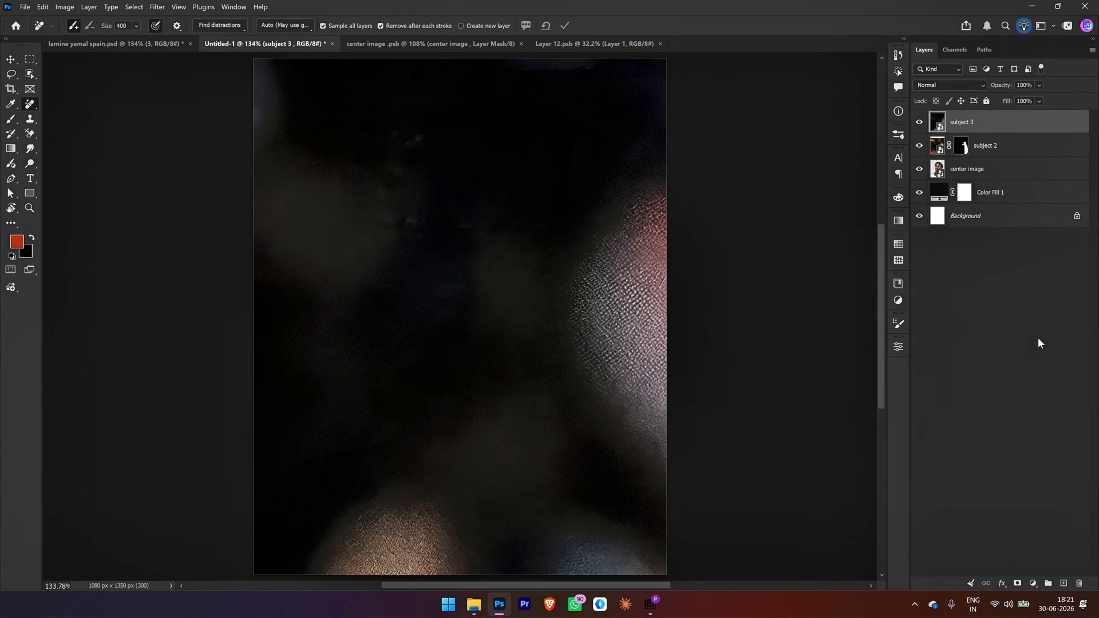
Step: Scale down the oversized subject 3 layer with Free Transform
{"action": "key", "text": "ctrl+t"}
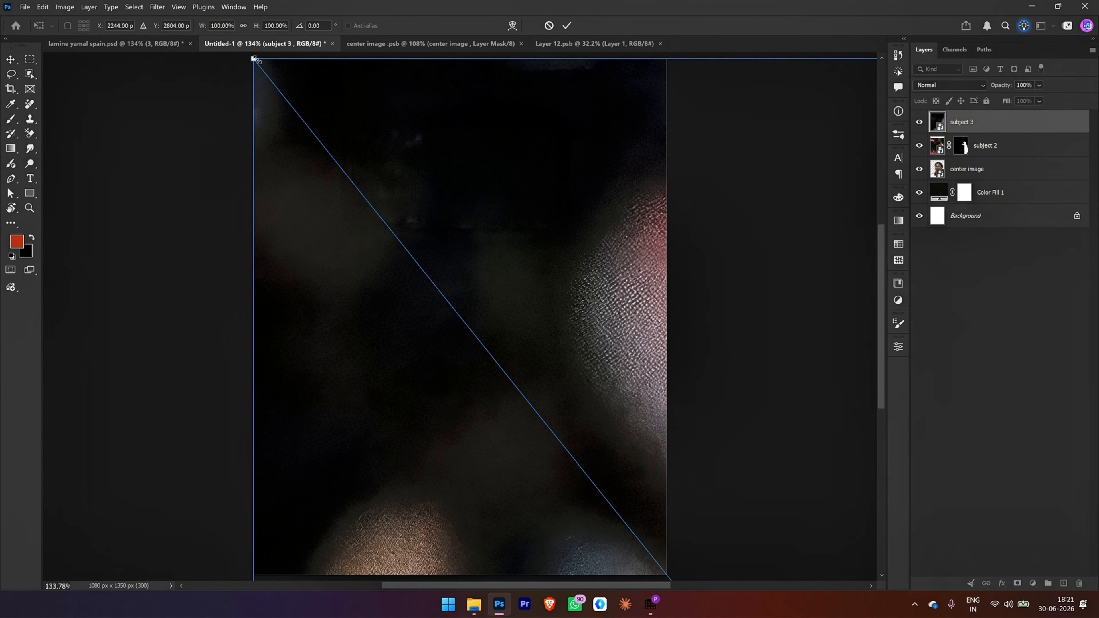
{"action": "left_click_drag", "start_coordinate": [255, 59], "coordinate": [473, 331]}
{"action": "scroll", "coordinate": [670, 251], "scroll_direction": "down", "scroll_amount": 10}
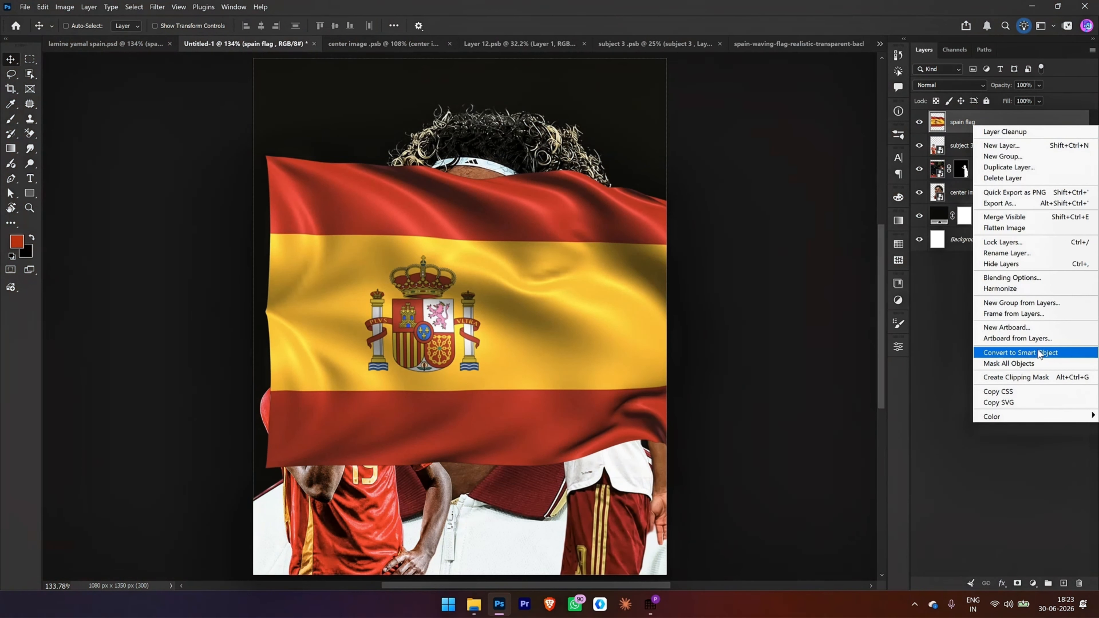
Step: Convert the spain flag layer to a smart object, then scale it down and angle it across the poster's lower-left corner
{"action": "left_click", "coordinate": [1033, 355]}
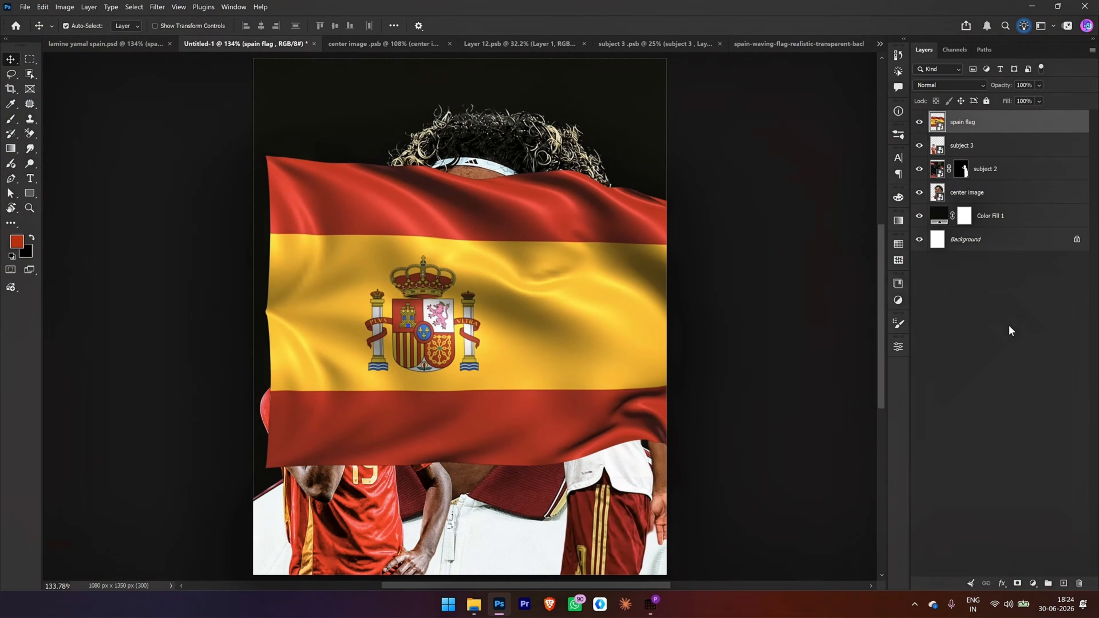
{"action": "key", "text": "ctrl+t"}
{"action": "left_click_drag", "start_coordinate": [735, 154], "coordinate": [536, 289]}
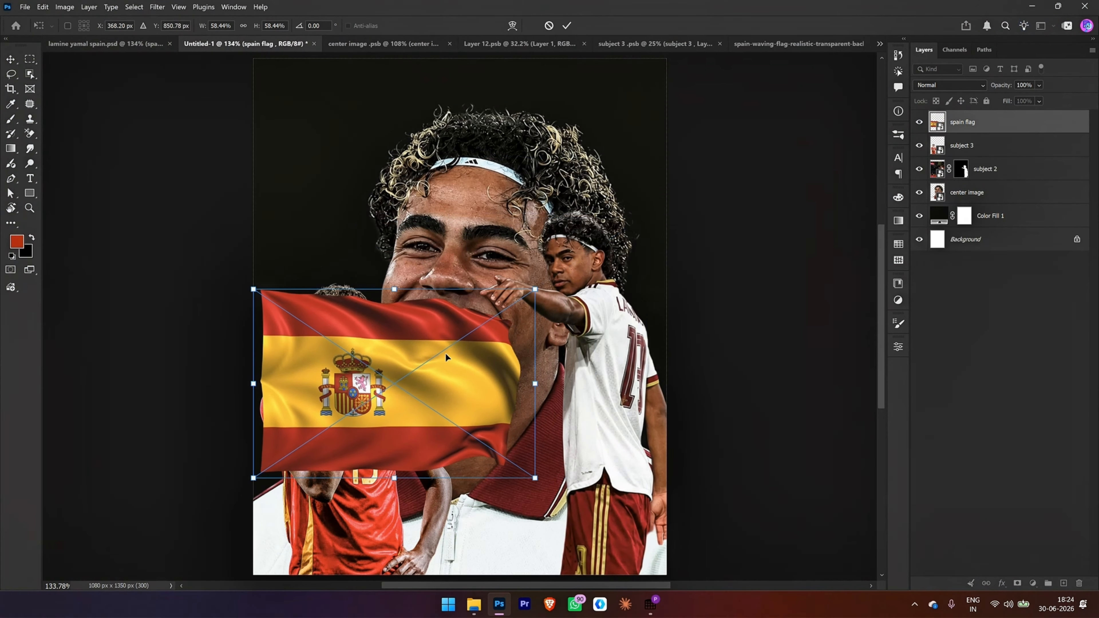
{"action": "left_click_drag", "start_coordinate": [443, 357], "coordinate": [432, 508]}
{"action": "left_click_drag", "start_coordinate": [572, 429], "coordinate": [486, 370]}
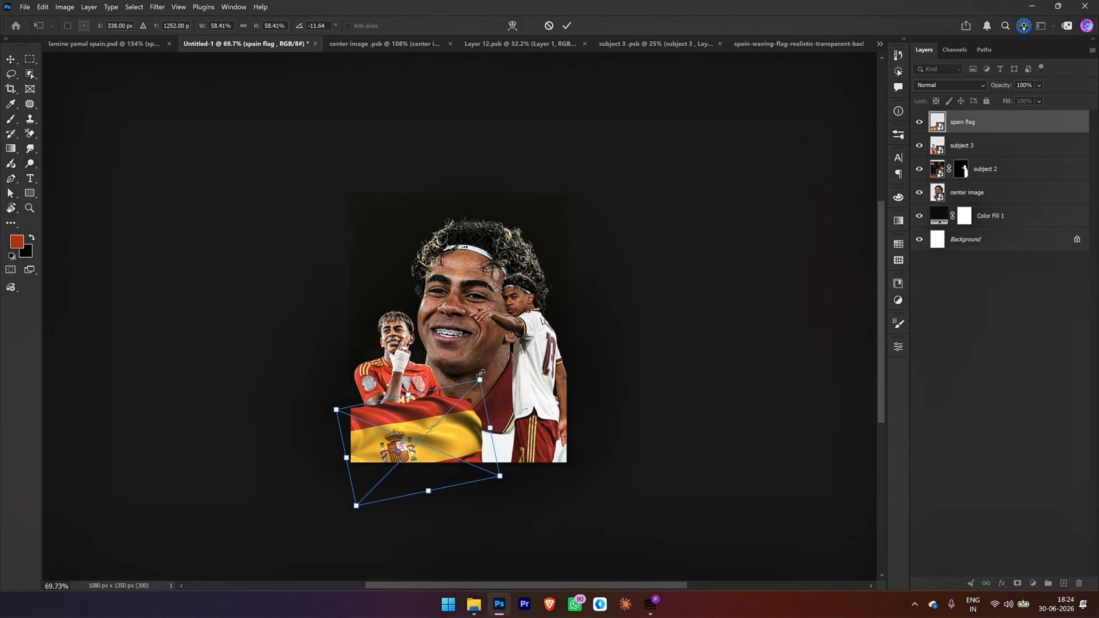
{"action": "left_click_drag", "start_coordinate": [481, 380], "coordinate": [509, 421]}
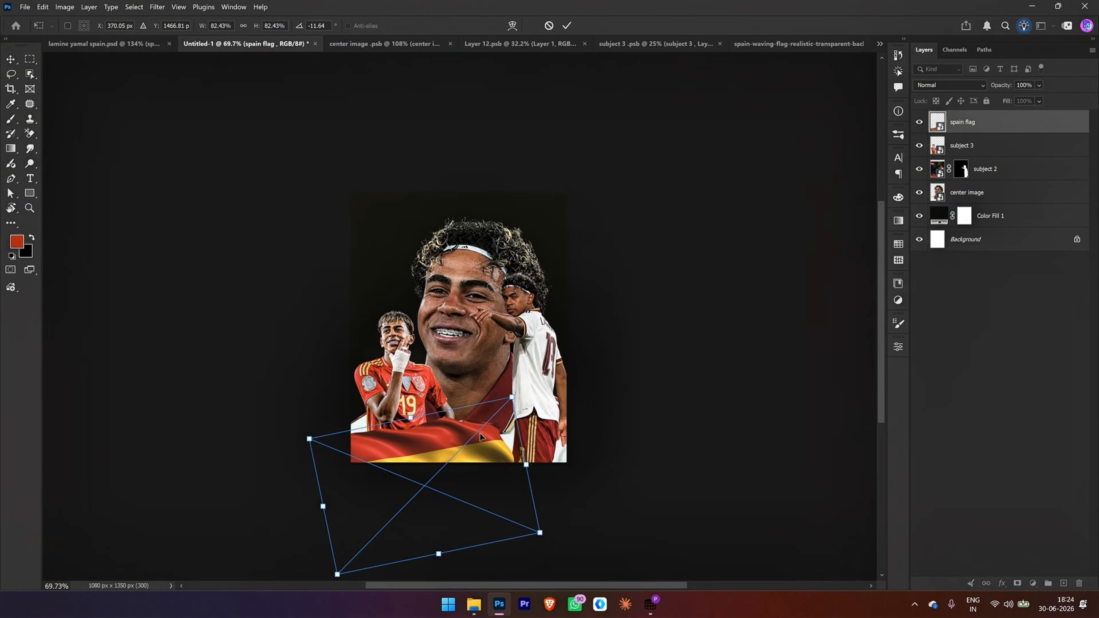
{"action": "key", "text": "Return"}
{"action": "key", "text": "ctrl+0"}
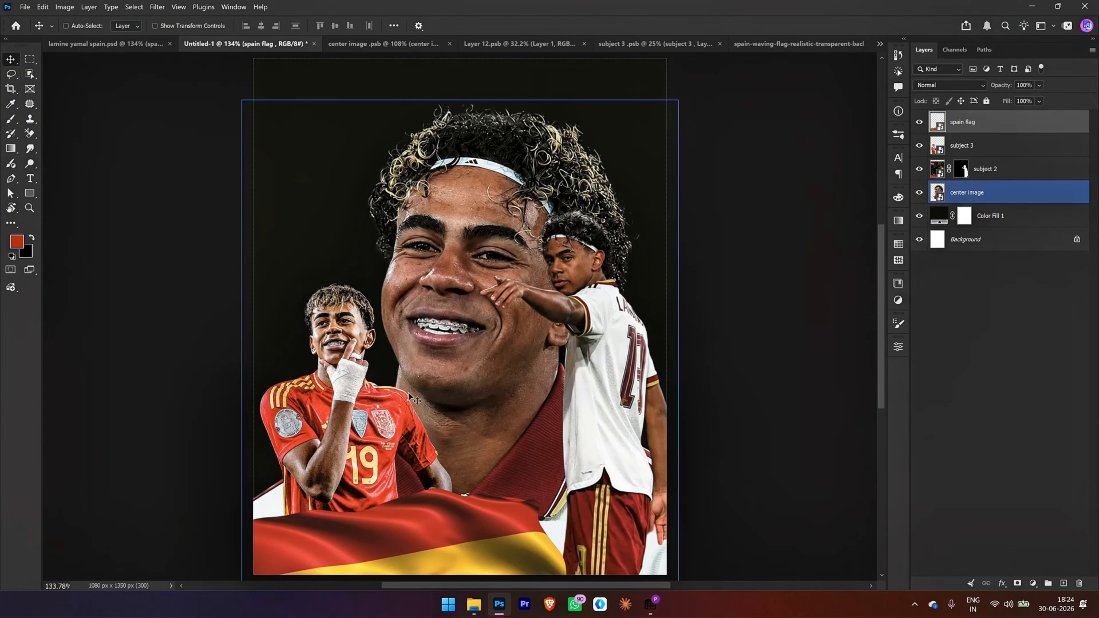
Step: Apply a Gaussian Blur with a radius of 2.2 pixels to the spain flag layer
{"action": "left_click", "coordinate": [156, 7]}
{"action": "mouse_move", "coordinate": [216, 154]}
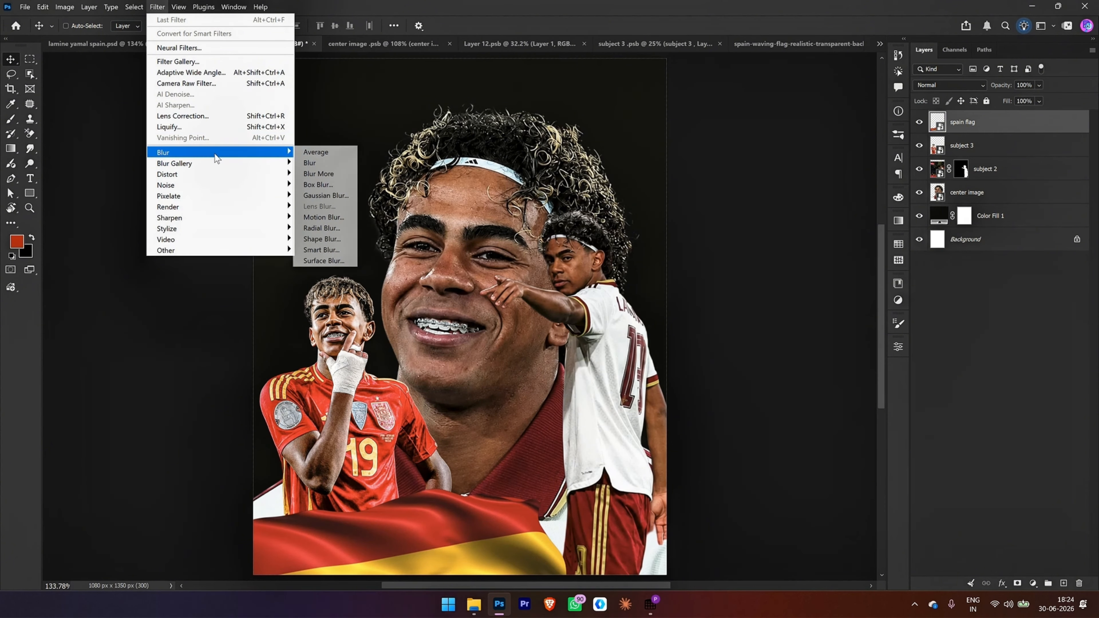
{"action": "left_click", "coordinate": [338, 195]}
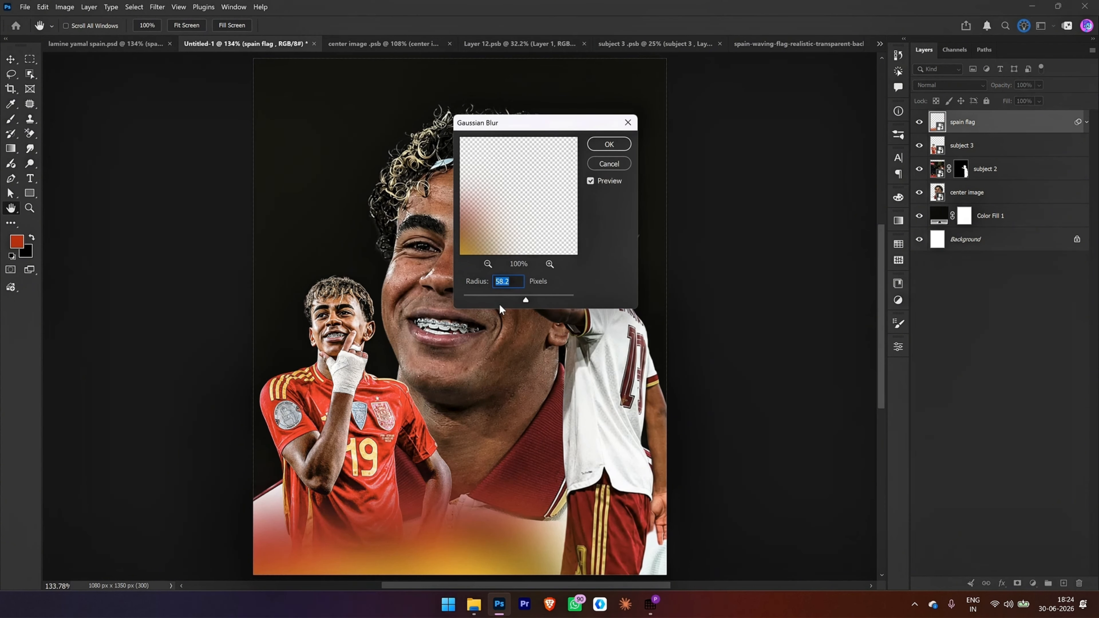
{"action": "left_click", "coordinate": [477, 298]}
{"action": "left_click_drag", "start_coordinate": [474, 297], "coordinate": [470, 295]}
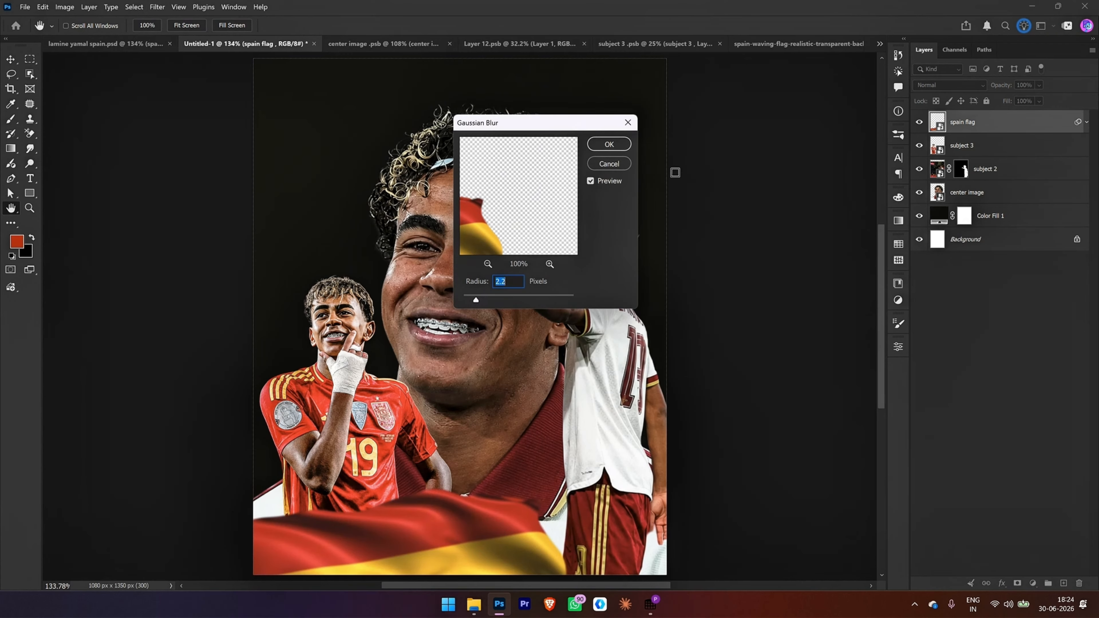
{"action": "left_click", "coordinate": [613, 147]}
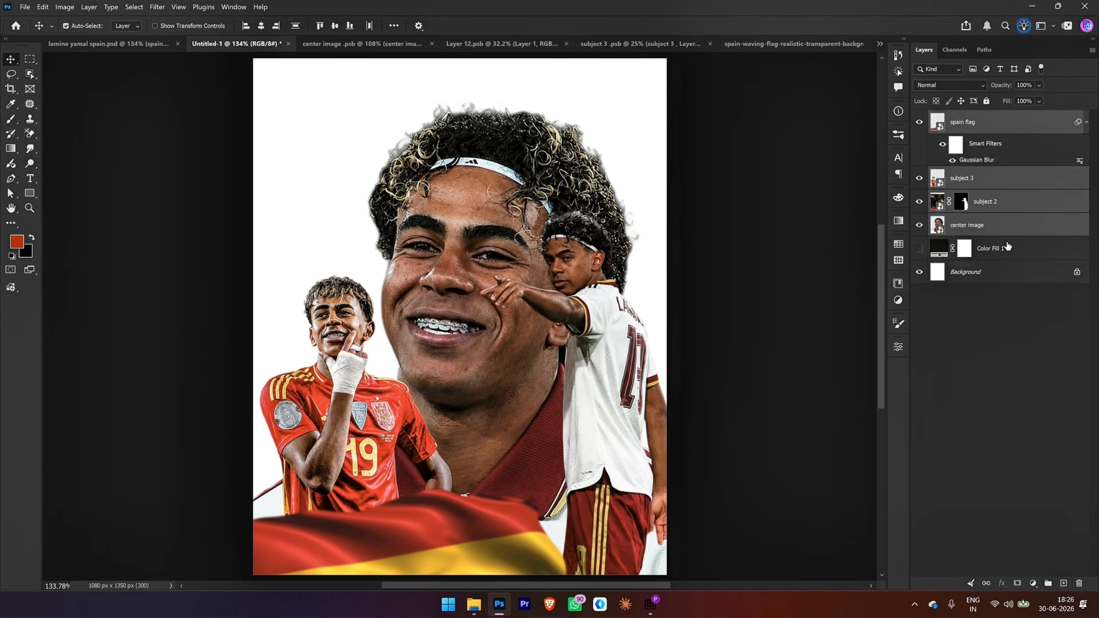
Step: Group the flag, both subject layers and the center image, and convert a duplicate of the group to a smart object
{"action": "key", "text": "ctrl+g"}
{"action": "key", "text": "ctrl+j"}
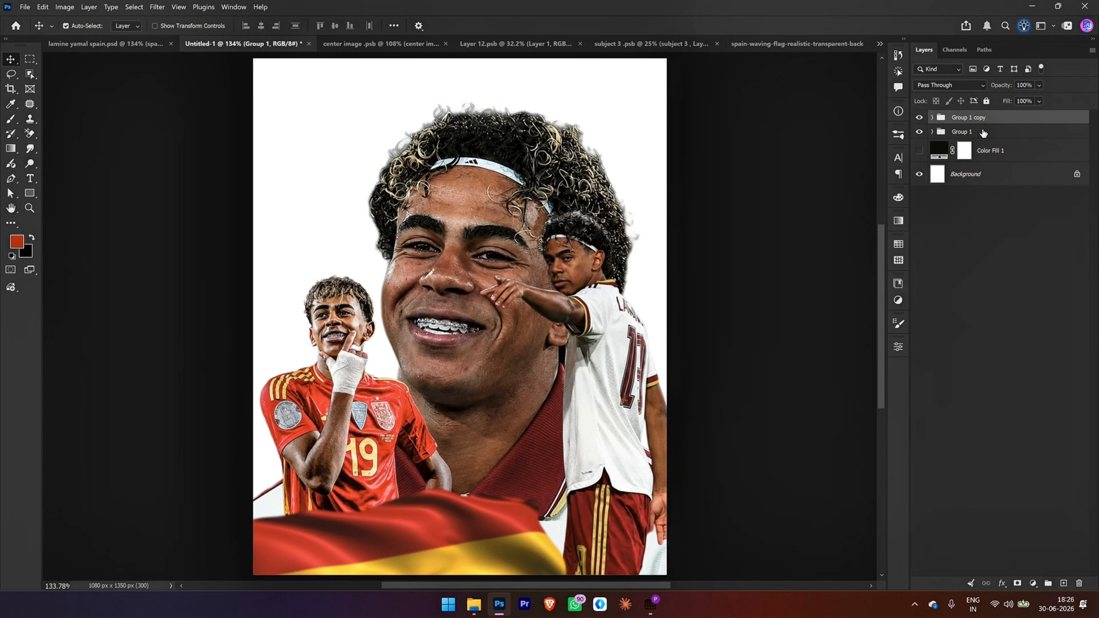
{"action": "right_click", "coordinate": [973, 116]}
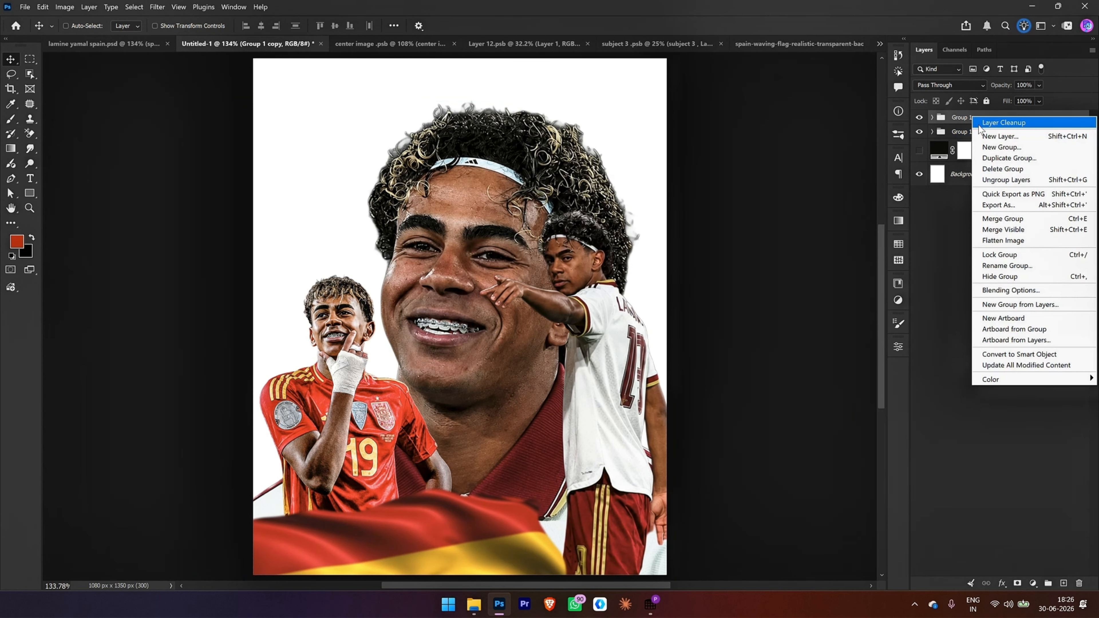
{"action": "left_click", "coordinate": [995, 355]}
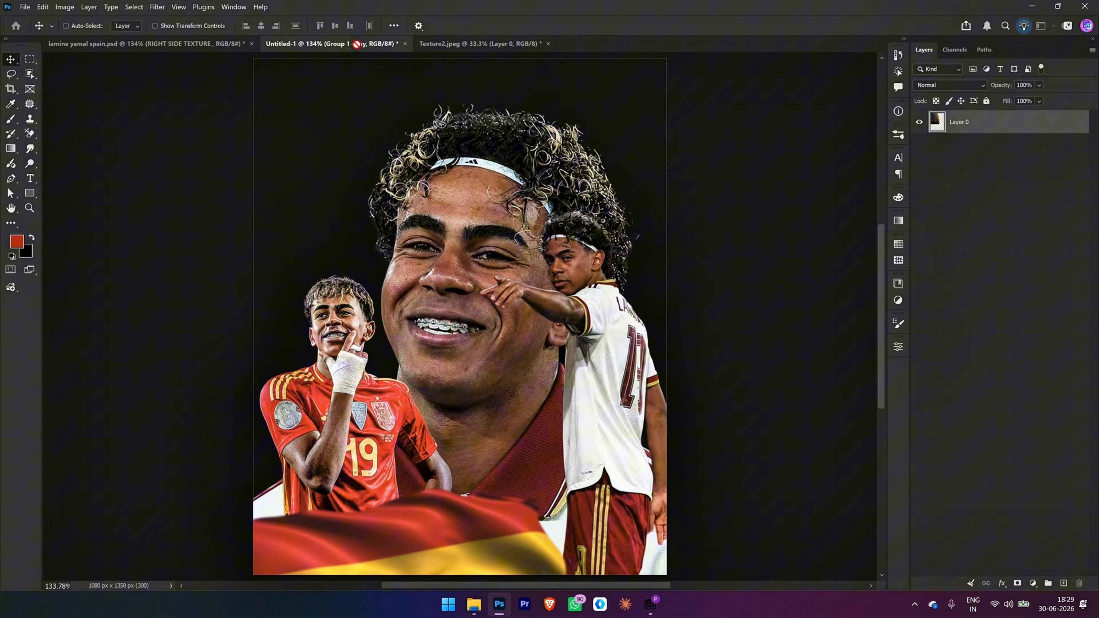
Step: Bring the dark speckled texture into the poster as a smart object layer named "right texture bg"
{"action": "left_click_drag", "start_coordinate": [357, 43], "coordinate": [444, 222]}
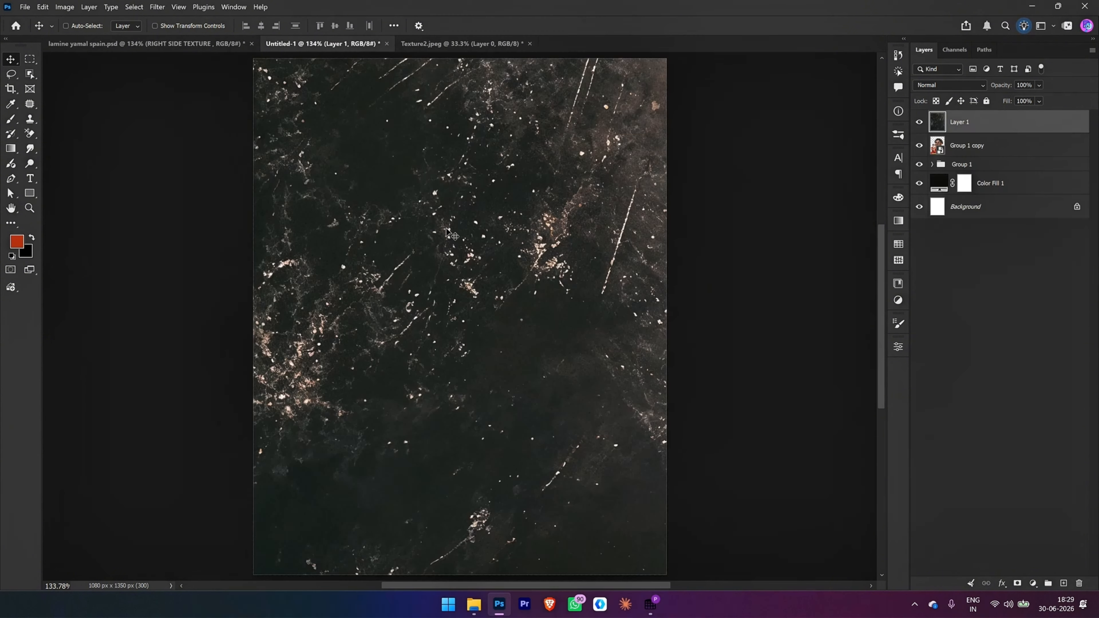
{"action": "right_click", "coordinate": [972, 126]}
{"action": "left_click", "coordinate": [1020, 342]}
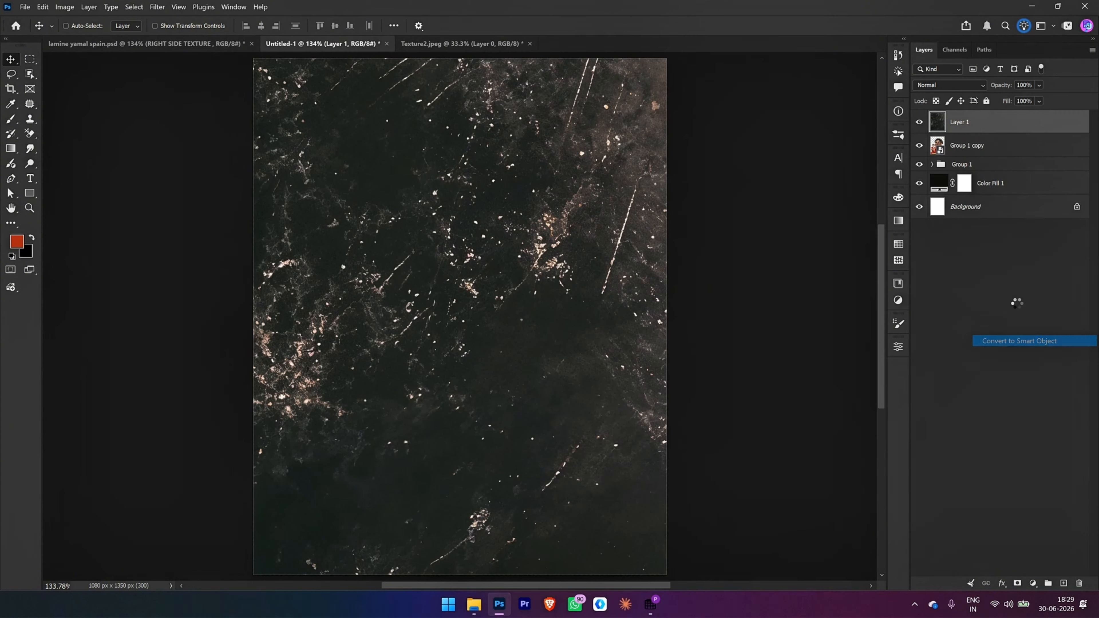
{"action": "double_click", "coordinate": [960, 121]}
{"action": "key", "text": "BackSpace"}
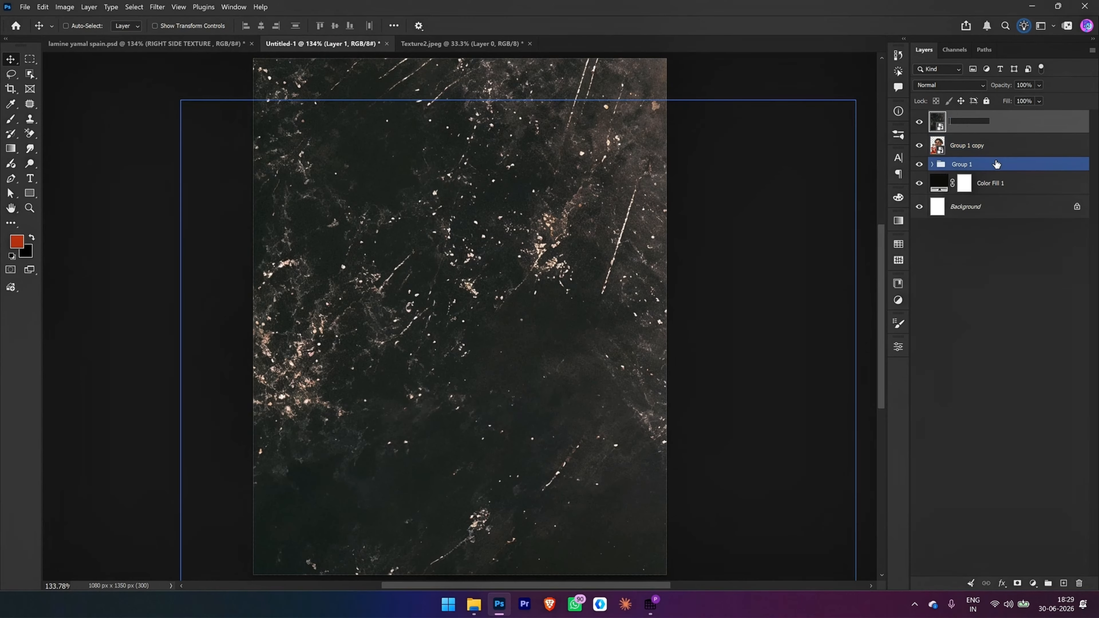
{"action": "type", "text": "ri"}
{"action": "type", "text": "ght texr"}
{"action": "type", "text": "ure b"}
{"action": "type", "text": "g"}
{"action": "key", "text": "Return"}
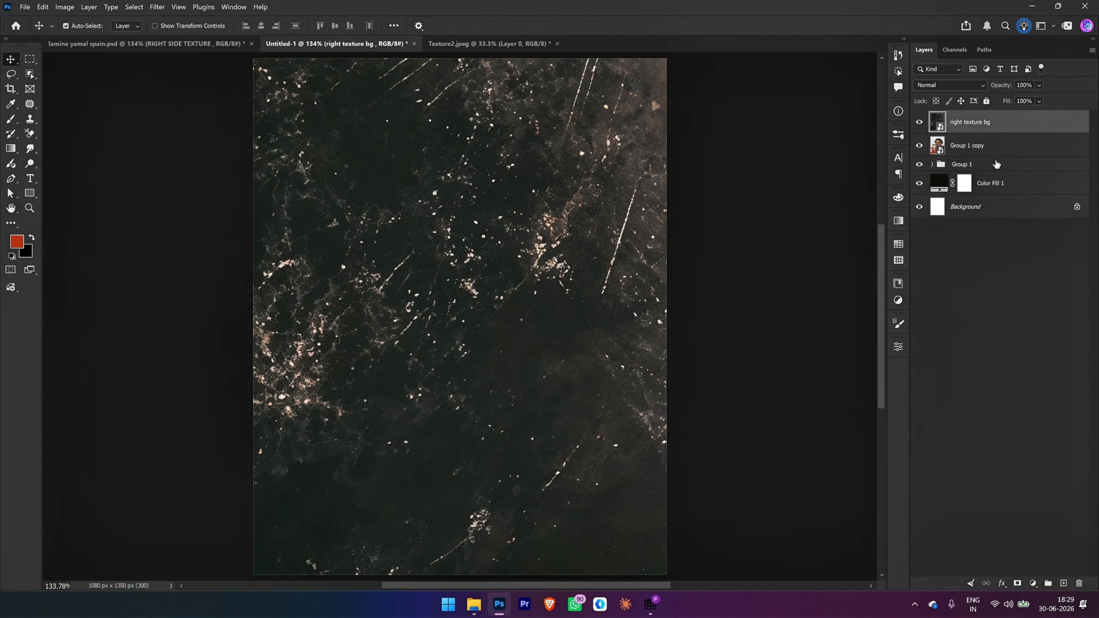
Step: Move the right texture bg layer below Group 1 copy and shrink it to roughly poster size, shifted toward the poster's right side
{"action": "key", "text": "ctrl+bracketleft"}
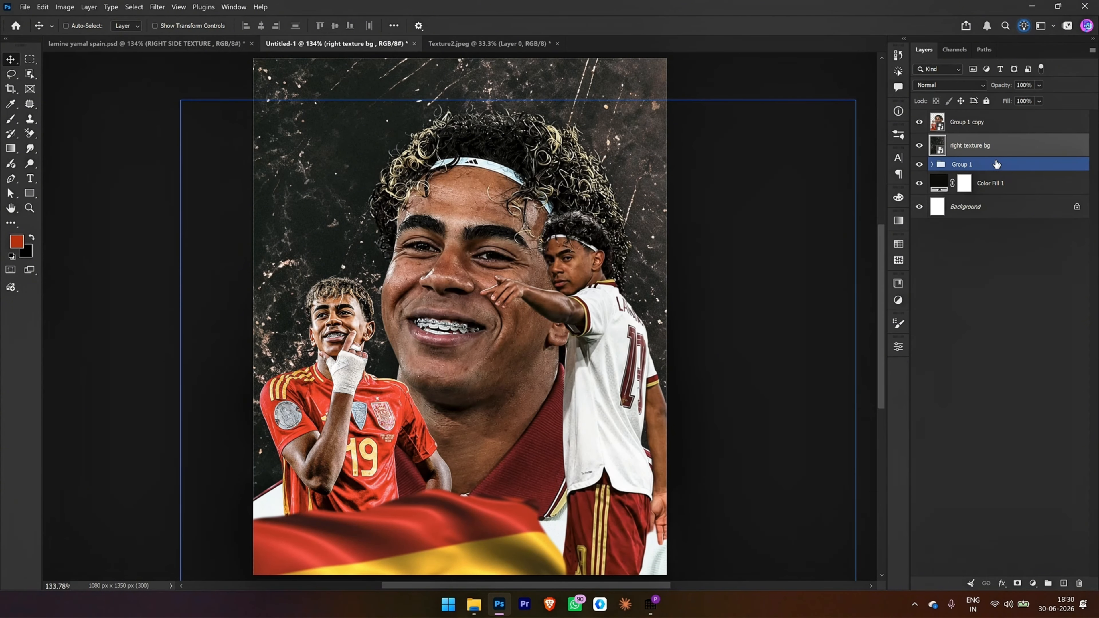
{"action": "key", "text": "ctrl+t"}
{"action": "left_click_drag", "start_coordinate": [723, 210], "coordinate": [692, 243]}
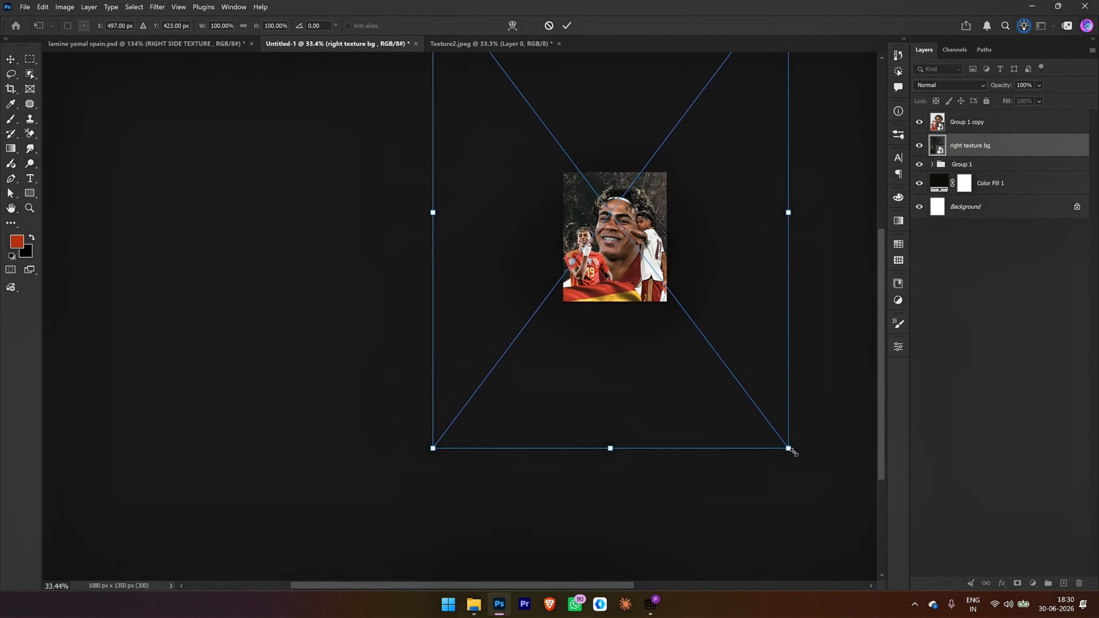
{"action": "left_click_drag", "start_coordinate": [792, 452], "coordinate": [650, 300]}
{"action": "left_click_drag", "start_coordinate": [651, 223], "coordinate": [664, 247]}
{"action": "key", "text": "Return"}
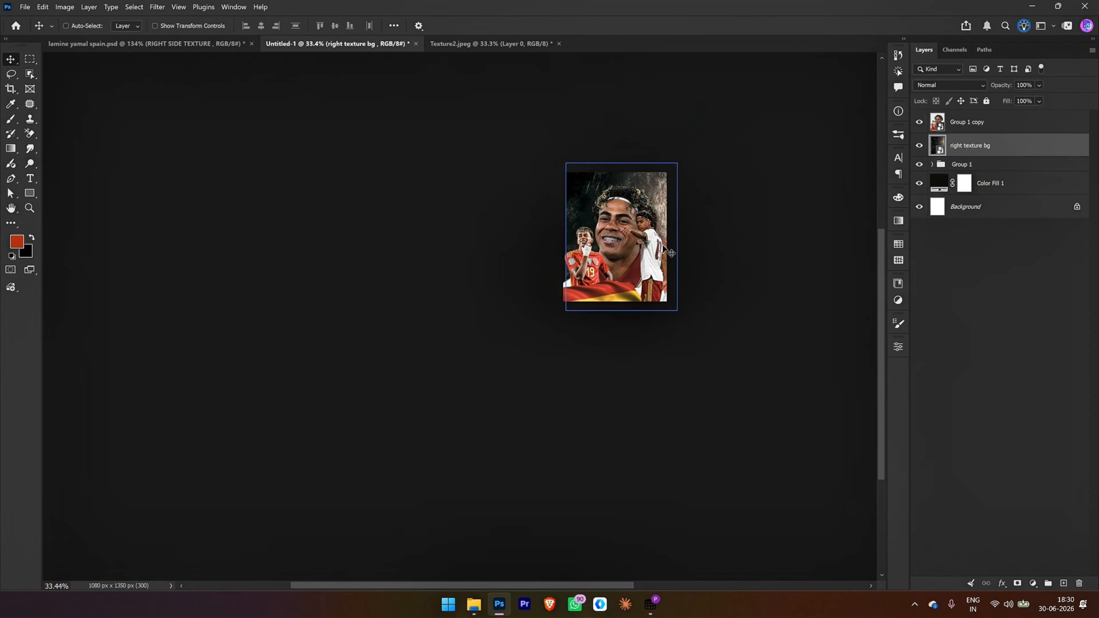
{"action": "key", "text": "ctrl+0"}
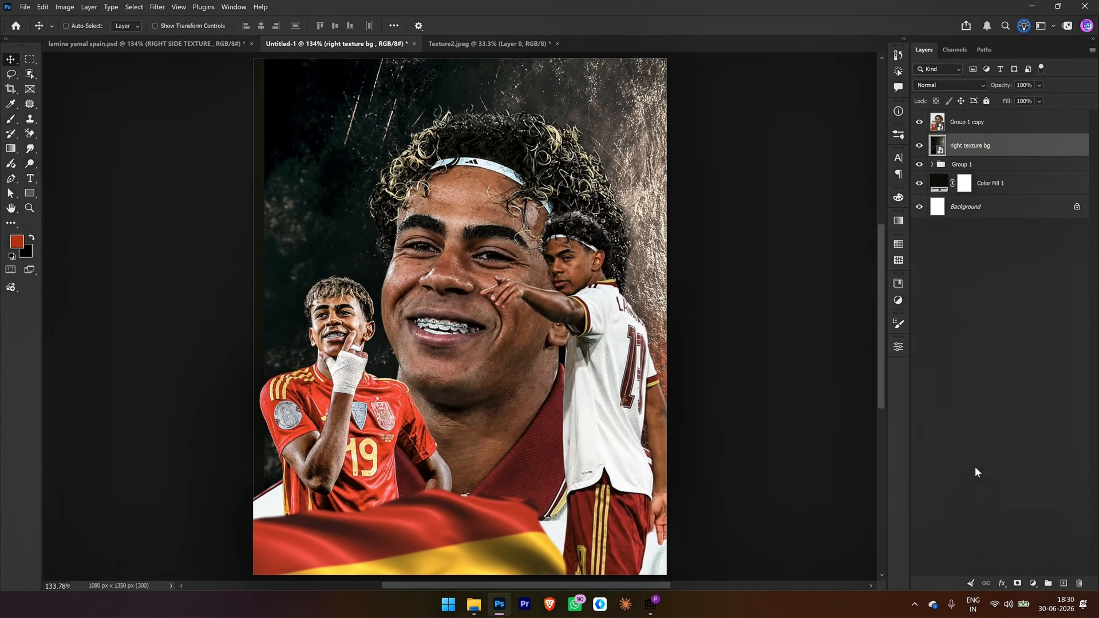
Step: Add a layer mask to the right texture bg layer and paint black over the poster's left side to hide the texture there
{"action": "left_click", "coordinate": [1017, 583]}
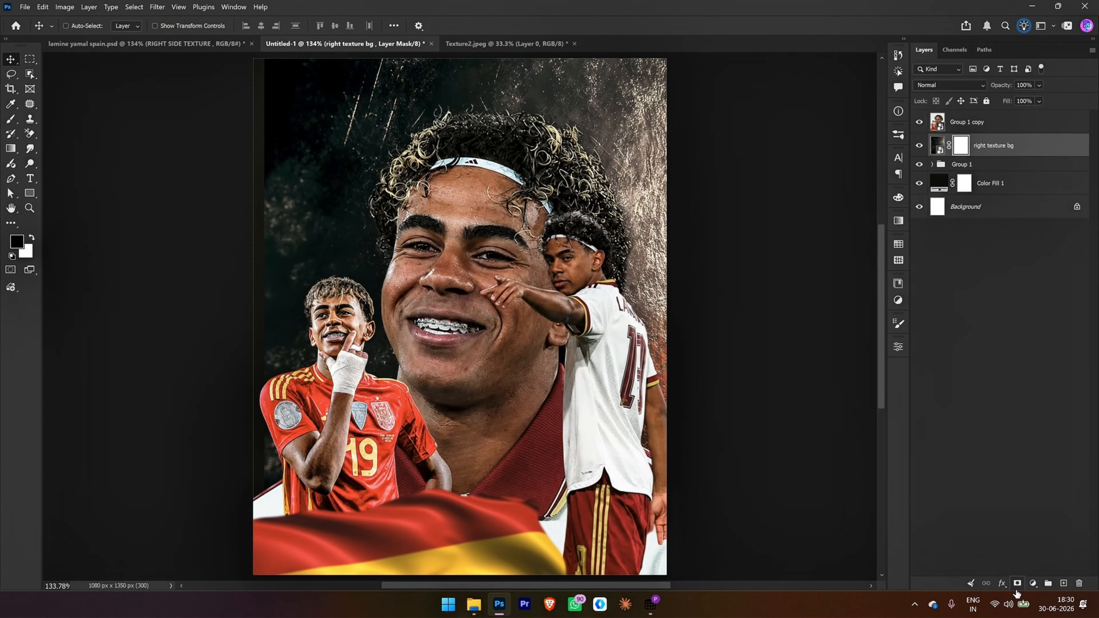
{"action": "key", "text": "d"}
{"action": "key", "text": "b"}
{"action": "mouse_move", "coordinate": [325, 536]}
{"action": "left_mouse_down"}
{"action": "mouse_move", "coordinate": [318, 564]}
{"action": "mouse_move", "coordinate": [329, 203]}
{"action": "mouse_move", "coordinate": [367, 37]}
{"action": "mouse_move", "coordinate": [314, 305]}
{"action": "mouse_move", "coordinate": [353, 534]}
{"action": "mouse_move", "coordinate": [298, 95]}
{"action": "mouse_move", "coordinate": [267, 476]}
{"action": "mouse_move", "coordinate": [253, 122]}
{"action": "mouse_move", "coordinate": [318, 563]}
{"action": "mouse_move", "coordinate": [318, 74]}
{"action": "left_mouse_up"}
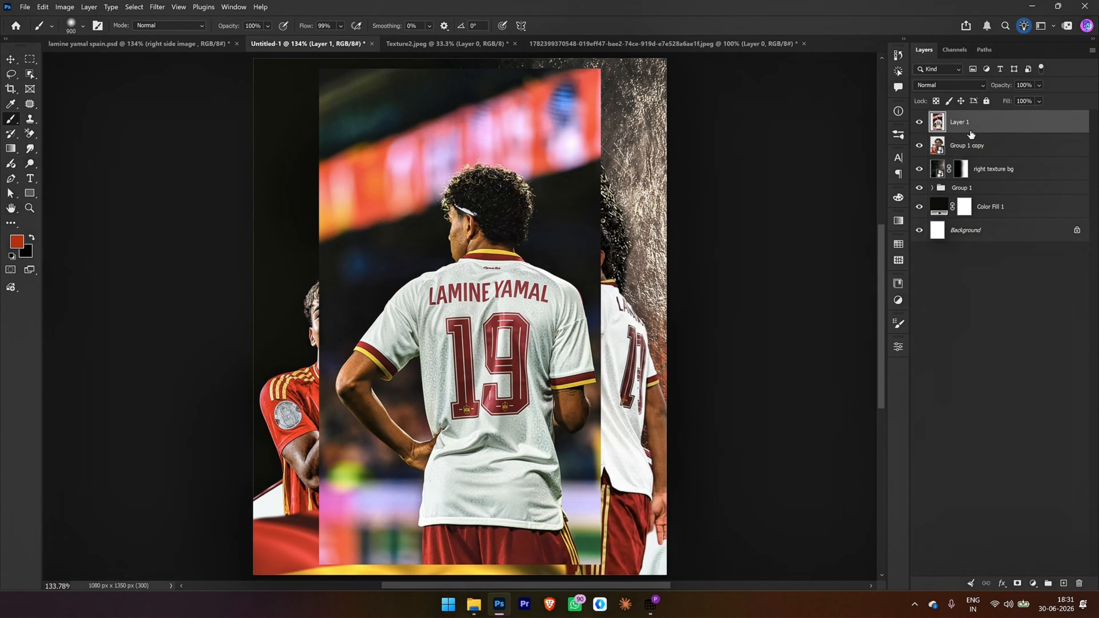
Step: Convert the pasted back-view player photo to a smart object and name the layer "right bg subject -1"
{"action": "right_click", "coordinate": [964, 124]}
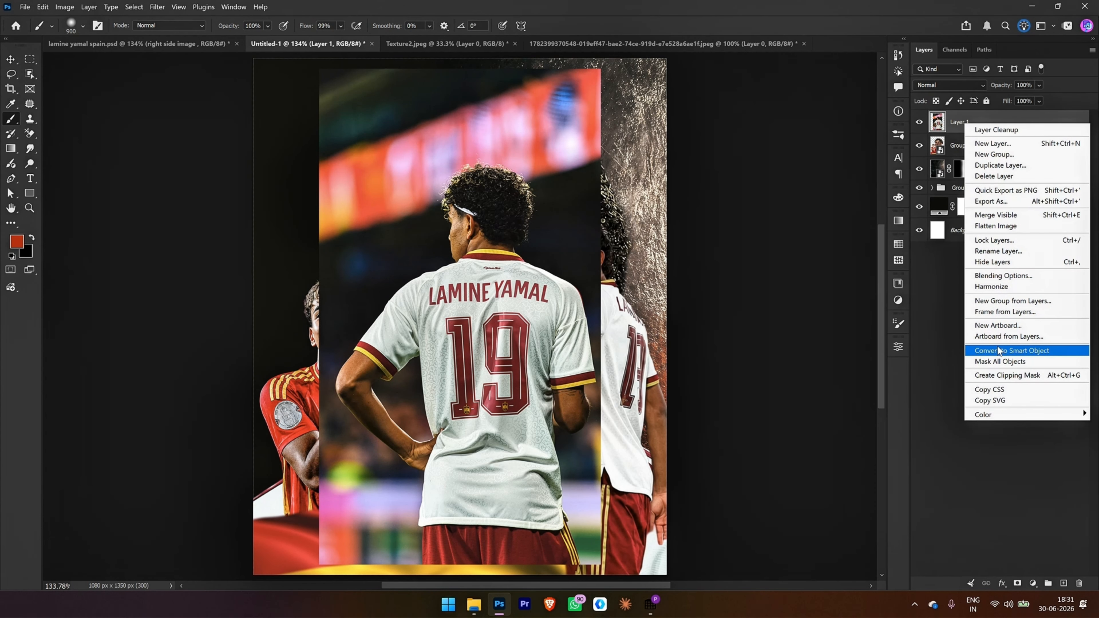
{"action": "left_click", "coordinate": [998, 351]}
{"action": "double_click", "coordinate": [959, 122]}
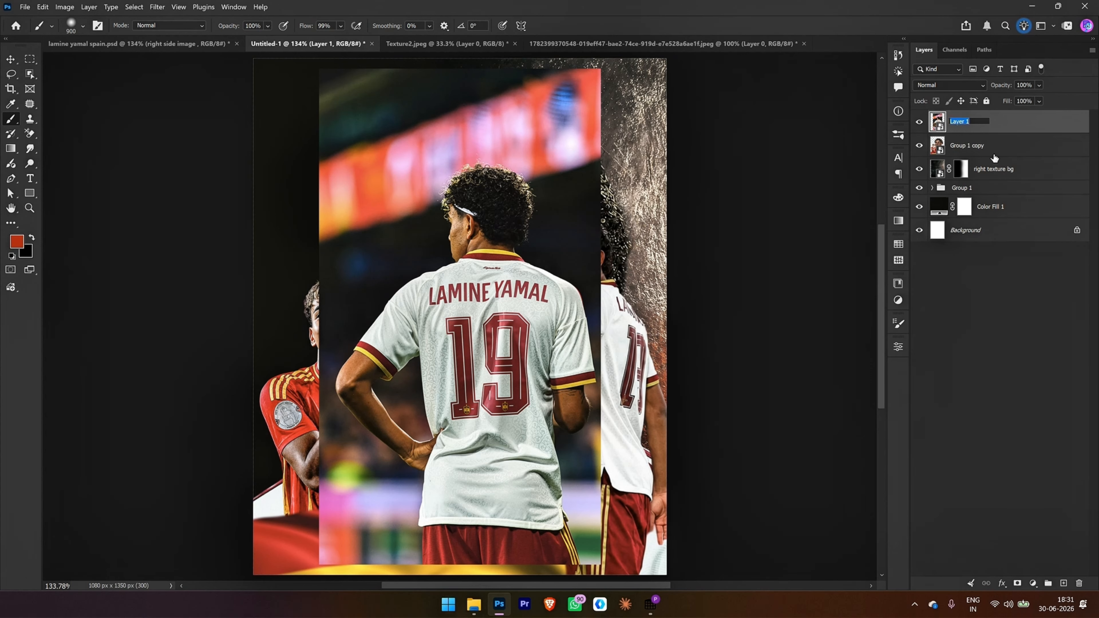
{"action": "key", "text": "BackSpace"}
{"action": "type", "text": "rigf"}
{"action": "type", "text": "ht"}
{"action": "type", "text": " bg subjec"}
{"action": "type", "text": "t -1"}
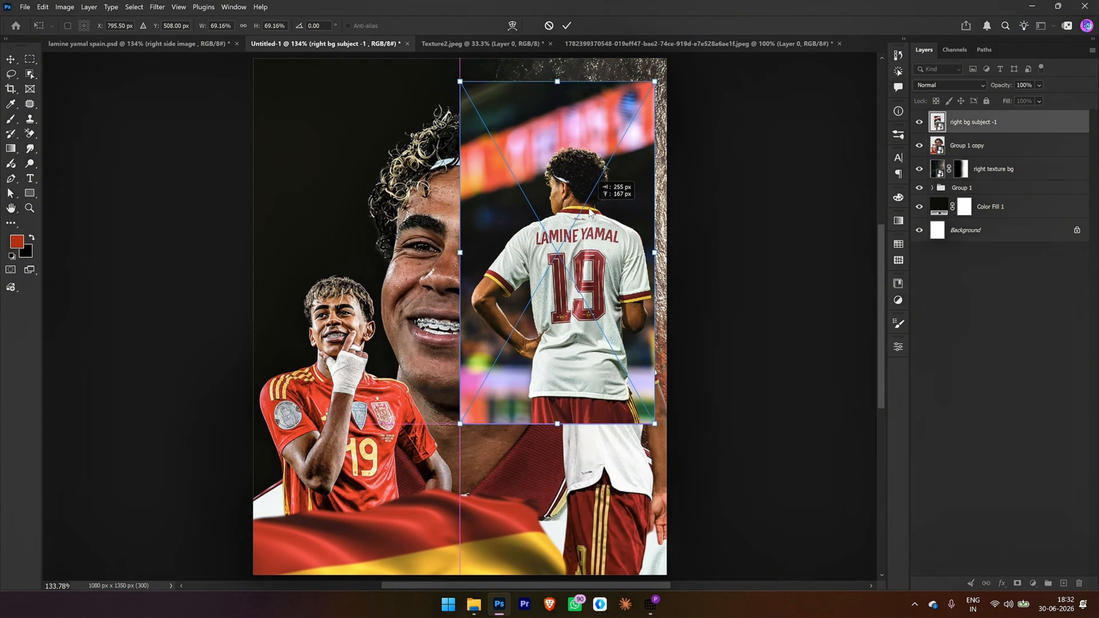
Step: Scale the right bg subject -1 photo to about 72%, rotate it about -15.6°, and place it in the poster's upper-right corner beneath Group 1 copy
{"action": "left_click_drag", "start_coordinate": [692, 69], "coordinate": [728, 182]}
{"action": "left_click_drag", "start_coordinate": [710, 368], "coordinate": [712, 294]}
{"action": "left_click_drag", "start_coordinate": [700, 339], "coordinate": [742, 349]}
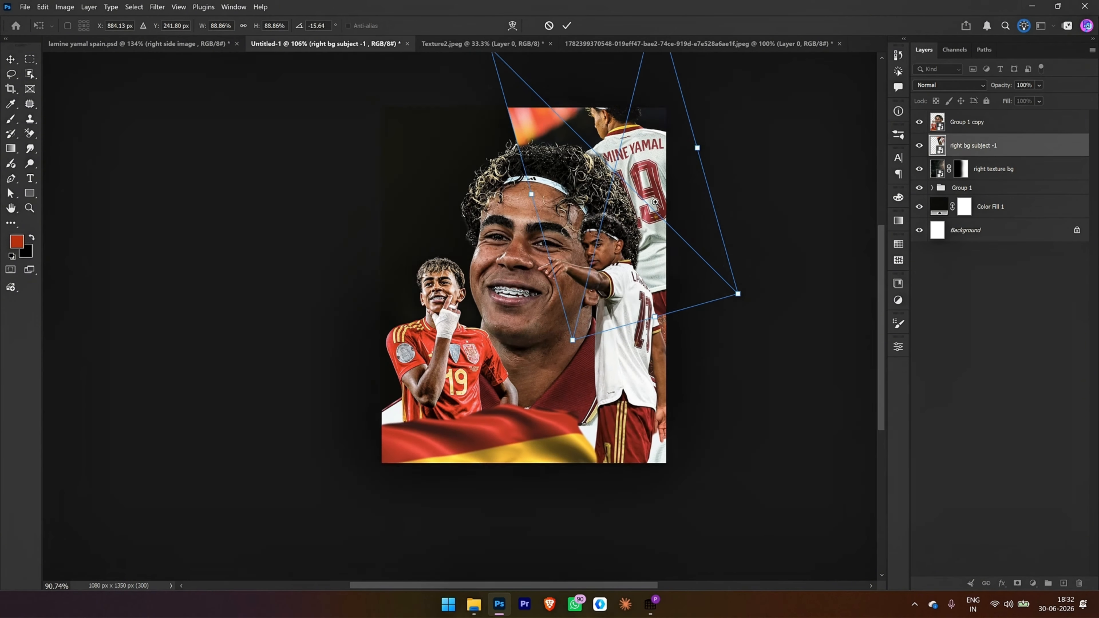
{"action": "mouse_move", "coordinate": [557, 325]}
{"action": "left_mouse_down"}
{"action": "mouse_move", "coordinate": [559, 268]}
{"action": "mouse_move", "coordinate": [562, 280]}
{"action": "left_mouse_up"}
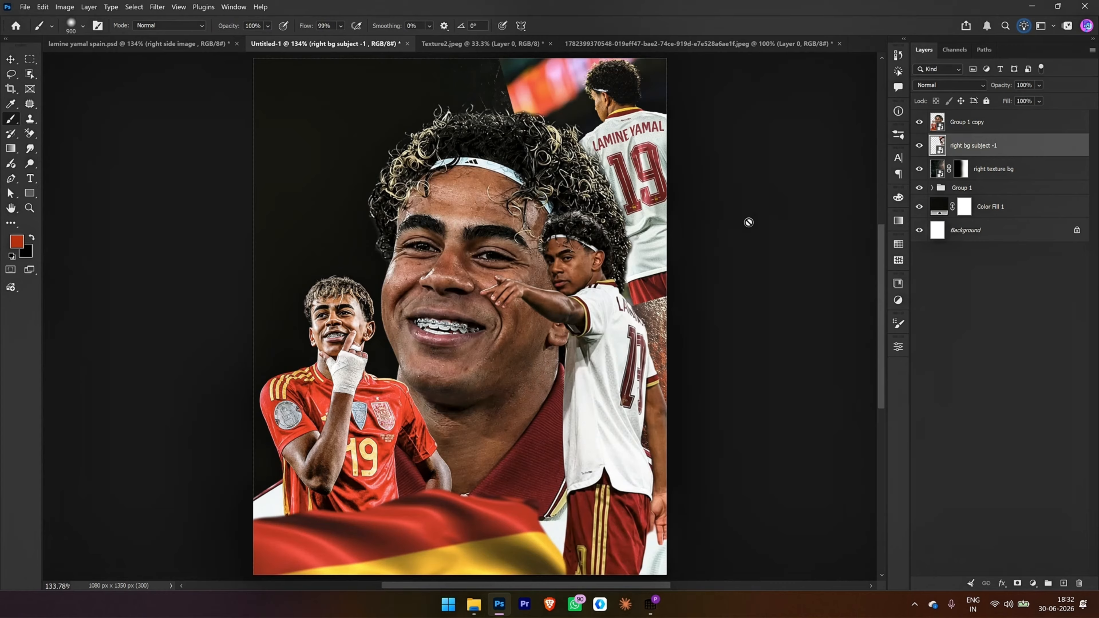
Step: Set right bg subject -1 to Color Dodge blending and apply a Black & White adjustment with the Default preset
{"action": "left_click", "coordinate": [933, 85]}
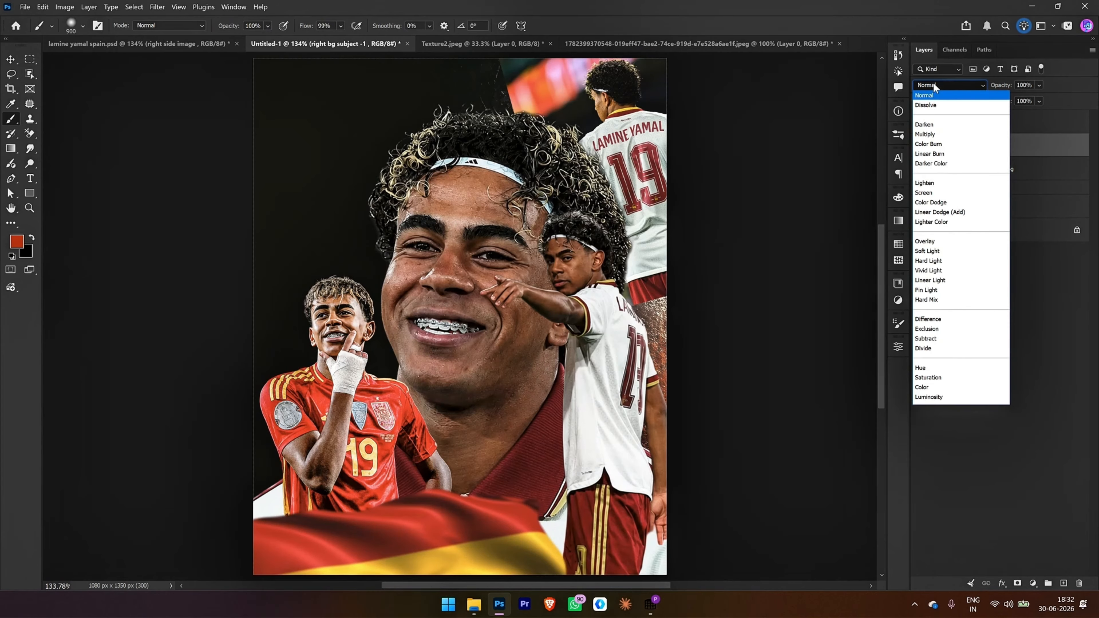
{"action": "left_click", "coordinate": [954, 202]}
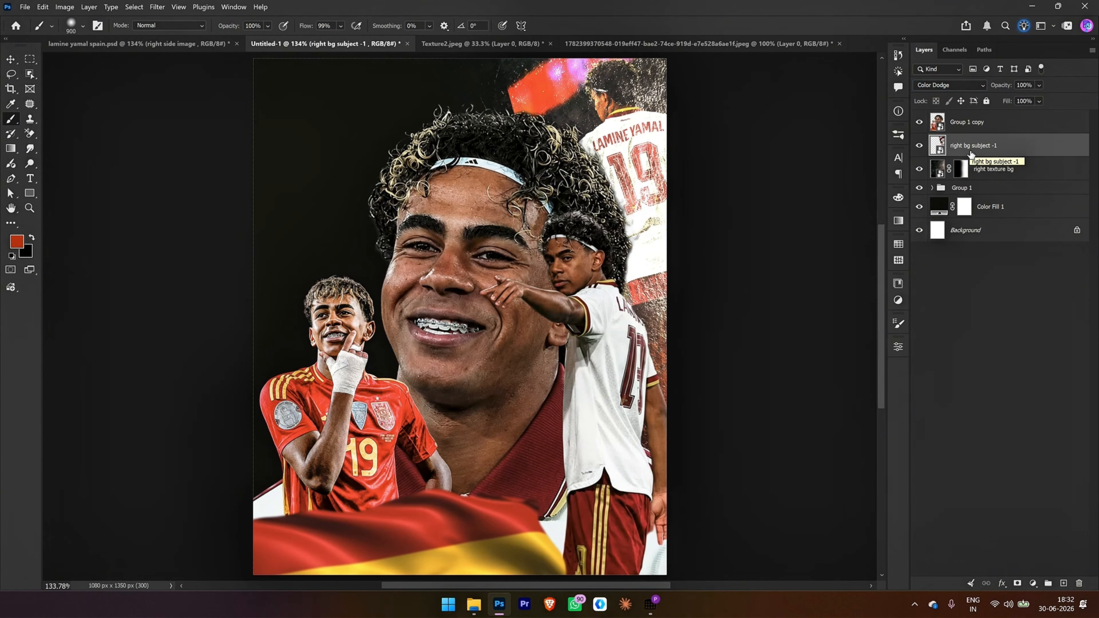
{"action": "key", "text": "ctrl+alt+shift+b"}
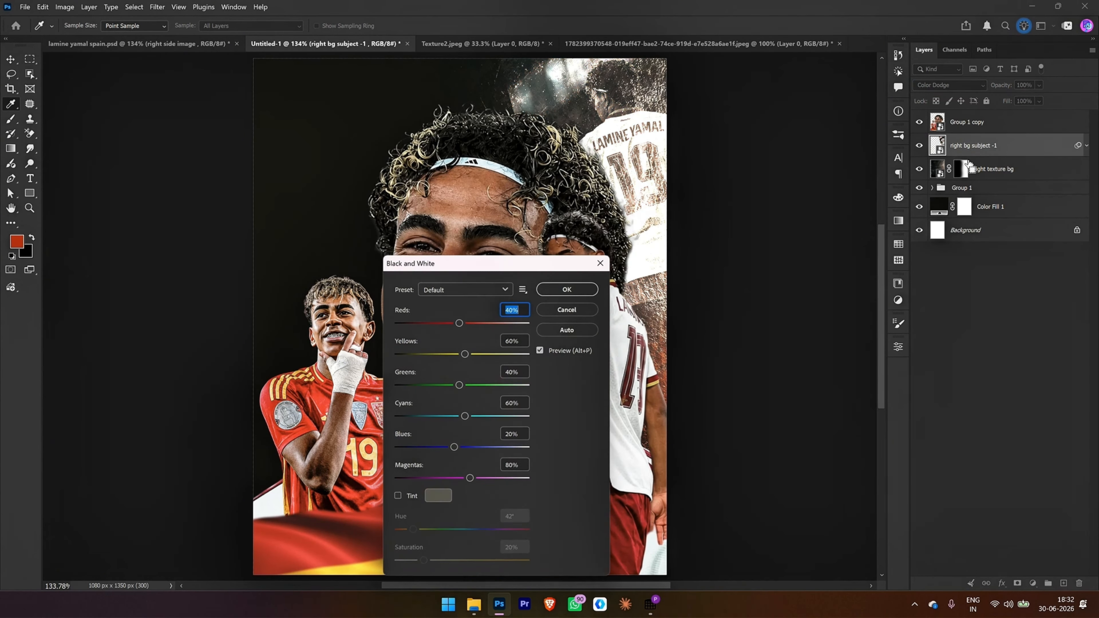
{"action": "left_click", "coordinate": [588, 287]}
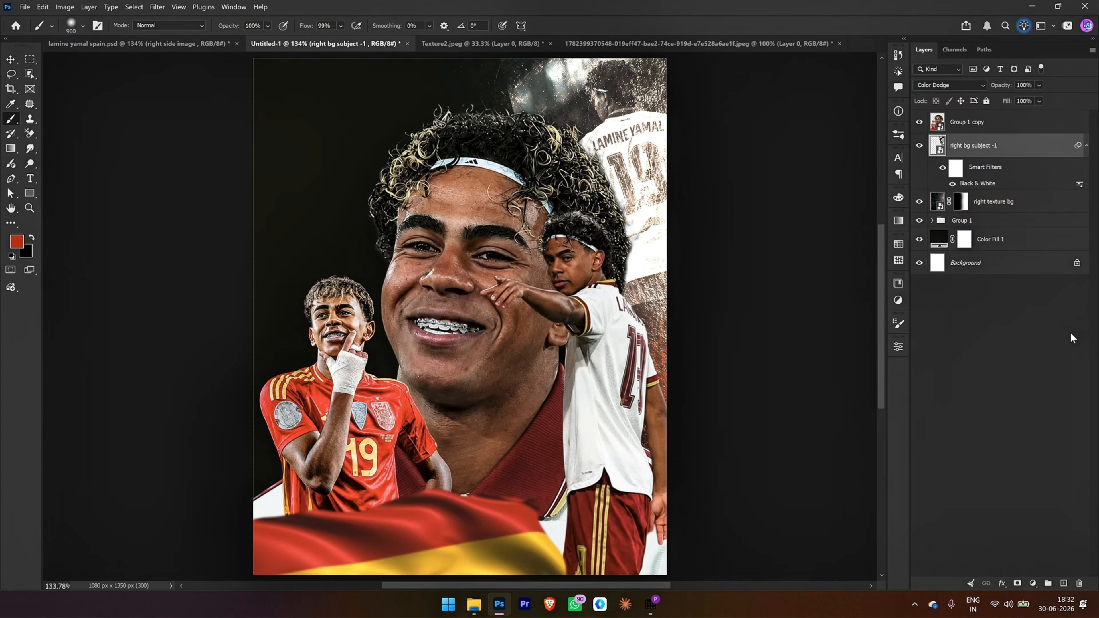
Step: Mask right bg subject -1 and paint out its hard edges around the central portrait's hair with a 300 px soft black brush
{"action": "left_click", "coordinate": [1017, 583]}
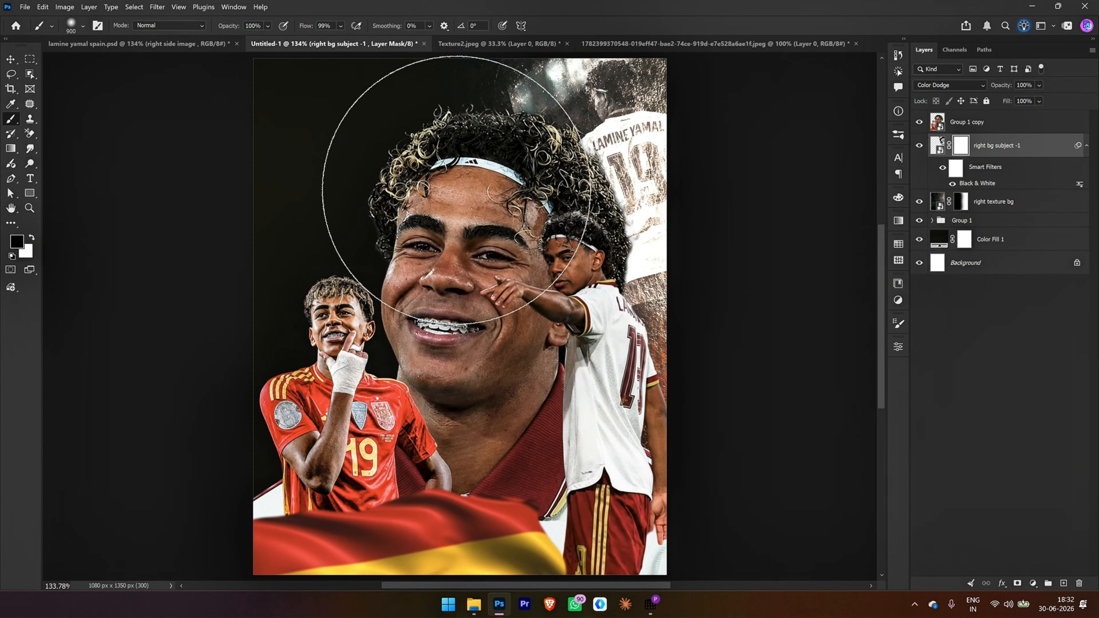
{"action": "key", "text": "bracketleft"}
{"action": "key", "text": "bracketleft"}
{"action": "key", "text": "bracketleft"}
{"action": "key", "text": "bracketleft"}
{"action": "key", "text": "bracketleft"}
{"action": "key", "text": "bracketleft"}
{"action": "key", "text": "bracketleft"}
{"action": "key", "text": "bracketleft"}
{"action": "key", "text": "bracketleft"}
{"action": "key", "text": "bracketleft"}
{"action": "key", "text": "bracketleft"}
{"action": "key", "text": "bracketleft"}
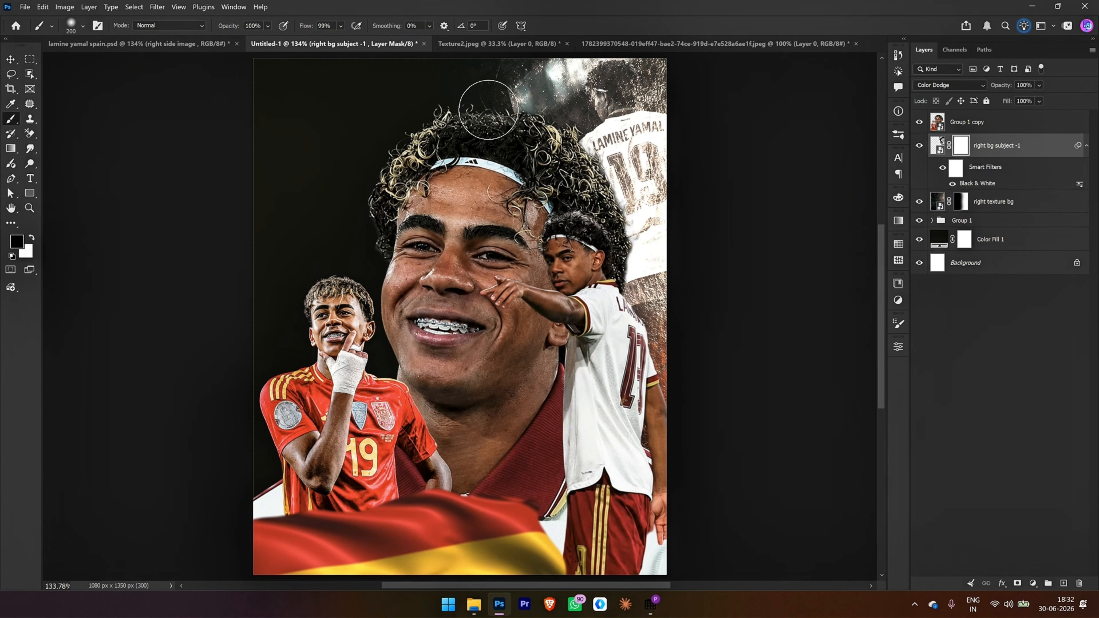
{"action": "left_click_drag", "start_coordinate": [495, 85], "coordinate": [468, 198]}
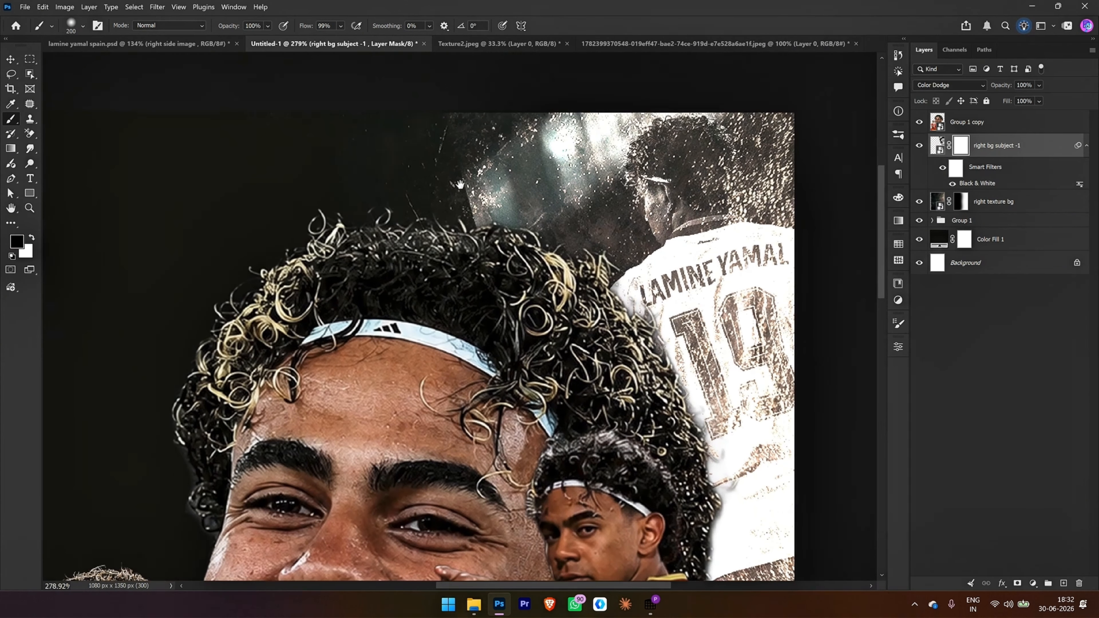
{"action": "mouse_move", "coordinate": [442, 140]}
{"action": "left_mouse_down"}
{"action": "mouse_move", "coordinate": [494, 285]}
{"action": "mouse_move", "coordinate": [436, 163]}
{"action": "left_mouse_up"}
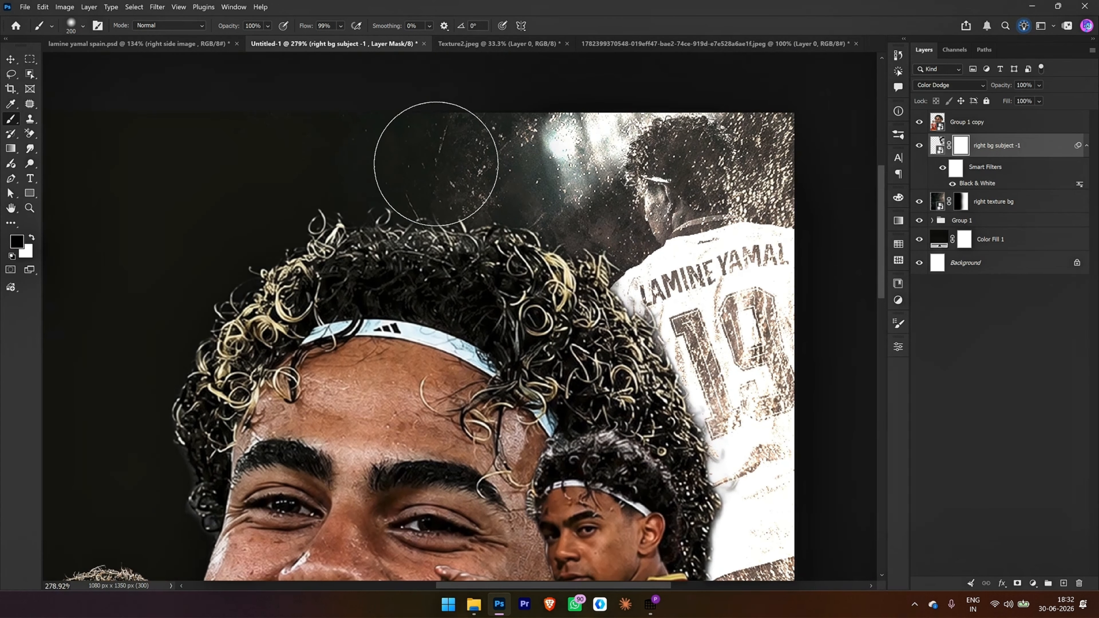
{"action": "mouse_move", "coordinate": [474, 351]}
{"action": "left_mouse_down"}
{"action": "mouse_move", "coordinate": [405, 298]}
{"action": "mouse_move", "coordinate": [409, 142]}
{"action": "mouse_move", "coordinate": [411, 151]}
{"action": "left_mouse_up"}
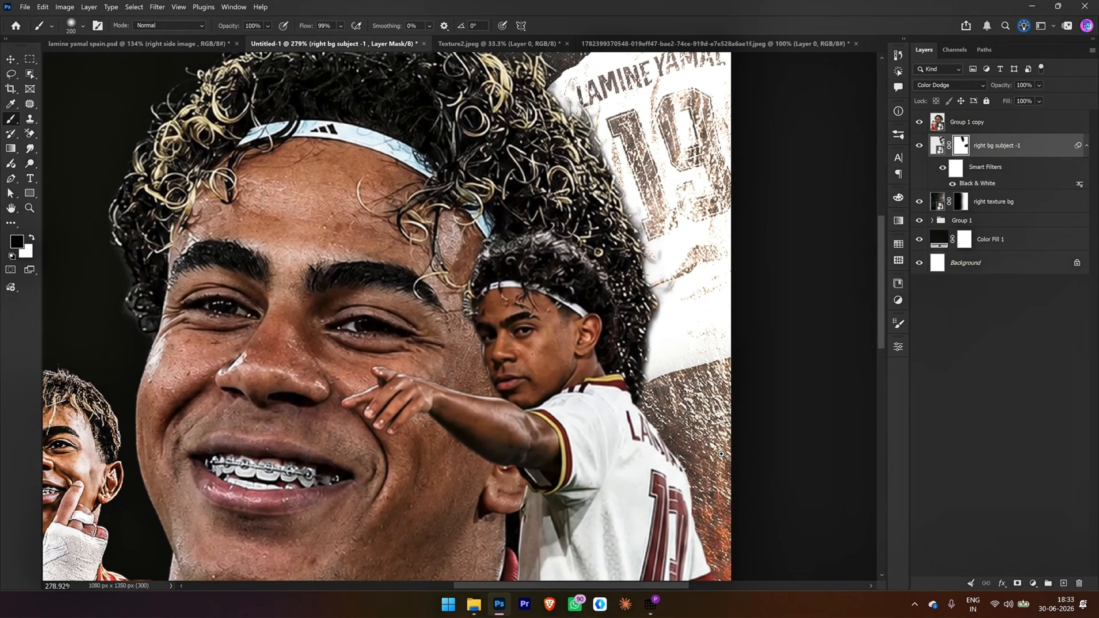
Step: Resize and reposition right bg subject -1 in the poster's upper-right corner so it sits better behind the portrait
{"action": "scroll", "coordinate": [690, 472], "scroll_direction": "down", "scroll_amount": 4}
{"action": "left_click", "coordinate": [939, 145]}
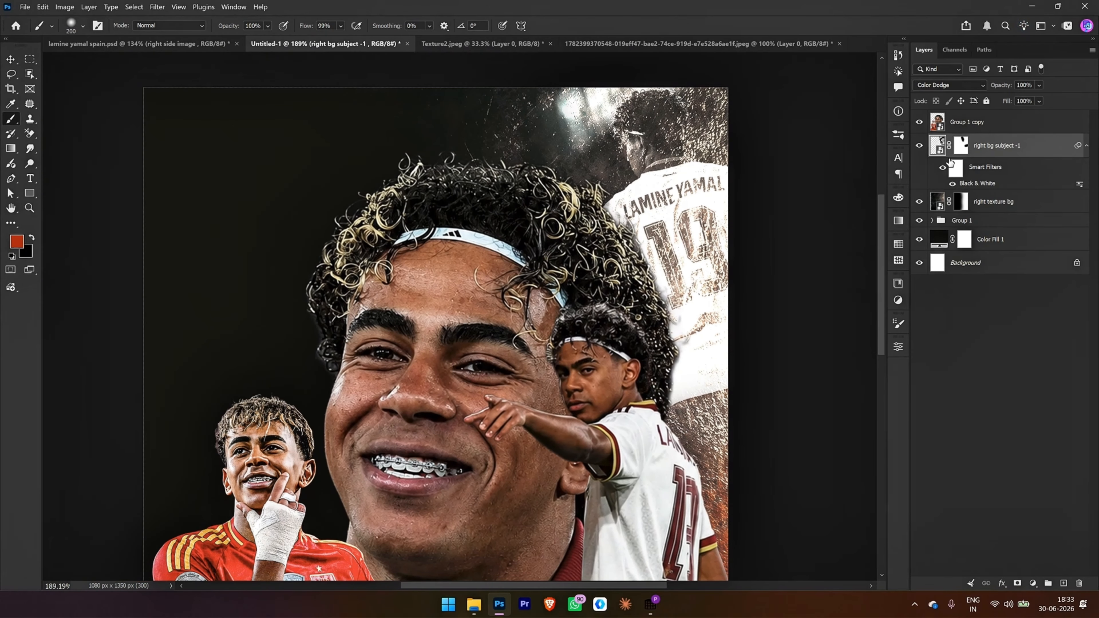
{"action": "key", "text": "ctrl+t"}
{"action": "left_click", "coordinate": [615, 246]}
{"action": "mouse_move", "coordinate": [828, 436]}
{"action": "left_mouse_down"}
{"action": "mouse_move", "coordinate": [847, 417]}
{"action": "mouse_move", "coordinate": [861, 484]}
{"action": "left_mouse_up"}
{"action": "left_click_drag", "start_coordinate": [770, 415], "coordinate": [767, 417]}
{"action": "left_click", "coordinate": [567, 26]}
{"action": "left_click", "coordinate": [960, 145]}
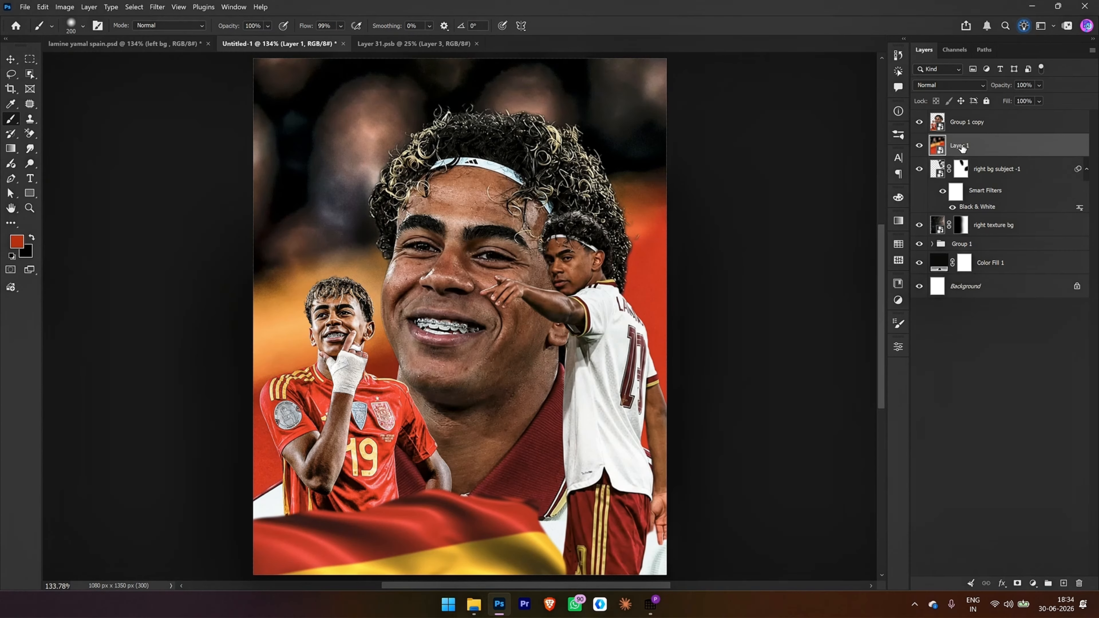
Step: Rename the newly added stadium photo layer "left bottom subject bg"
{"action": "double_click", "coordinate": [961, 146]}
{"action": "key", "text": "BackSpace"}
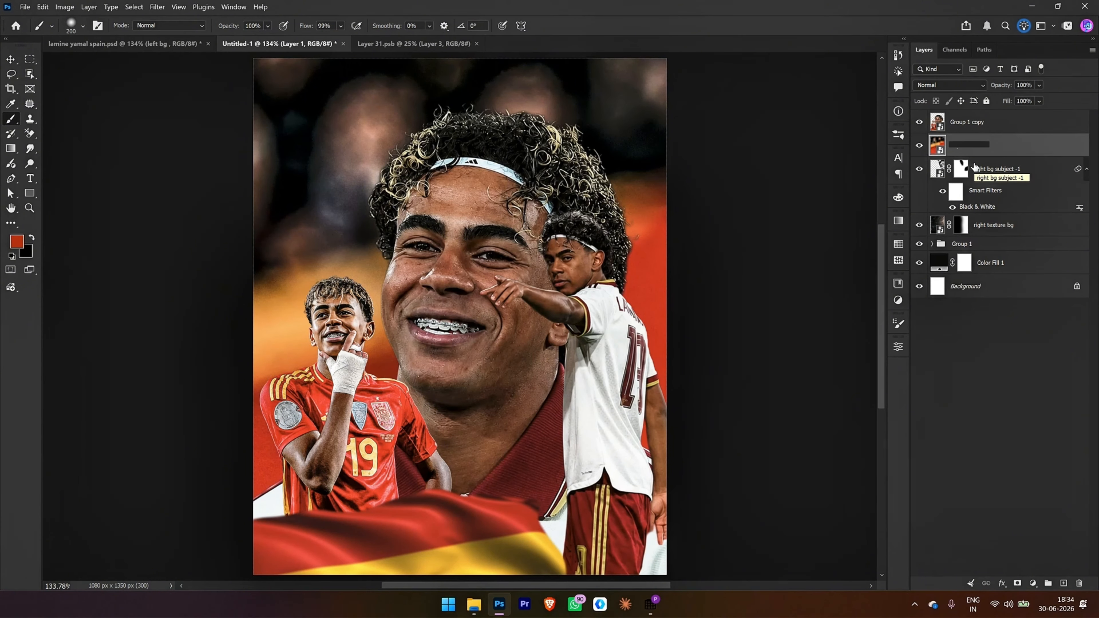
{"action": "type", "text": "left bottom"}
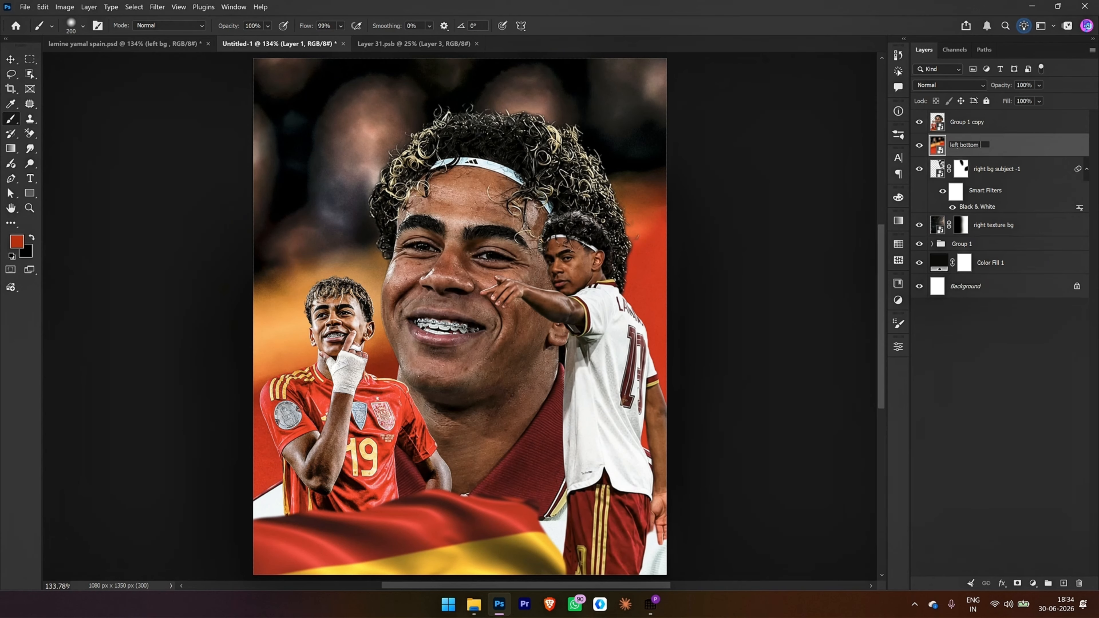
{"action": "type", "text": "imag"}
{"action": "key", "text": "Return"}
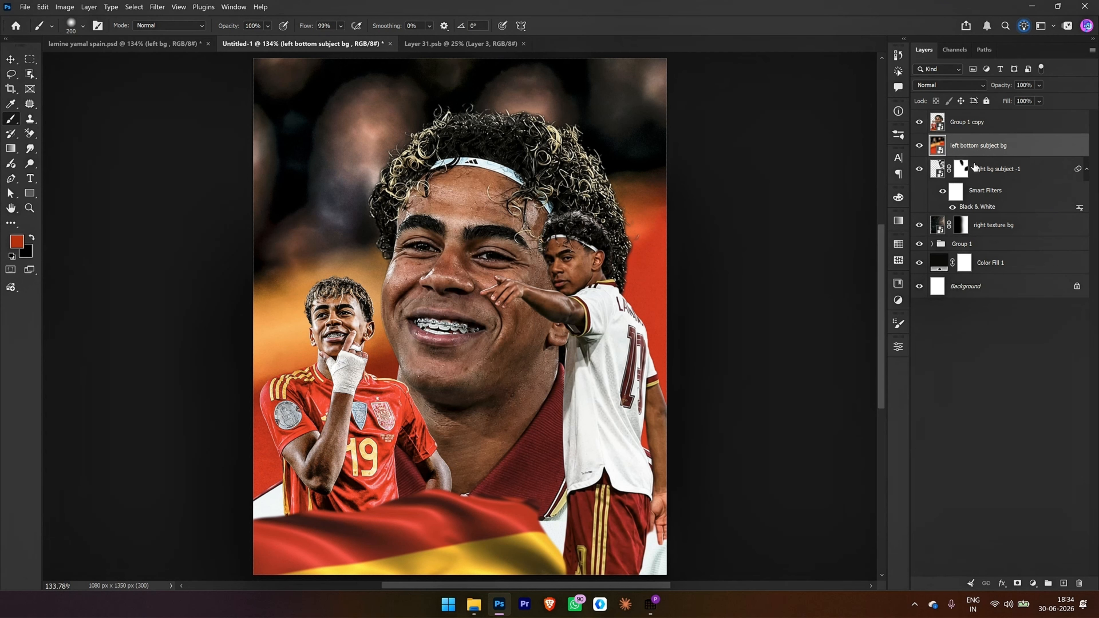
Step: Shrink the left bottom subject bg layer to about 2% and move it over the poster's left half
{"action": "key", "text": "ctrl+t"}
{"action": "left_click_drag", "start_coordinate": [772, 169], "coordinate": [671, 169]}
{"action": "left_click_drag", "start_coordinate": [526, 132], "coordinate": [766, 438]}
{"action": "left_click_drag", "start_coordinate": [847, 453], "coordinate": [584, 178]}
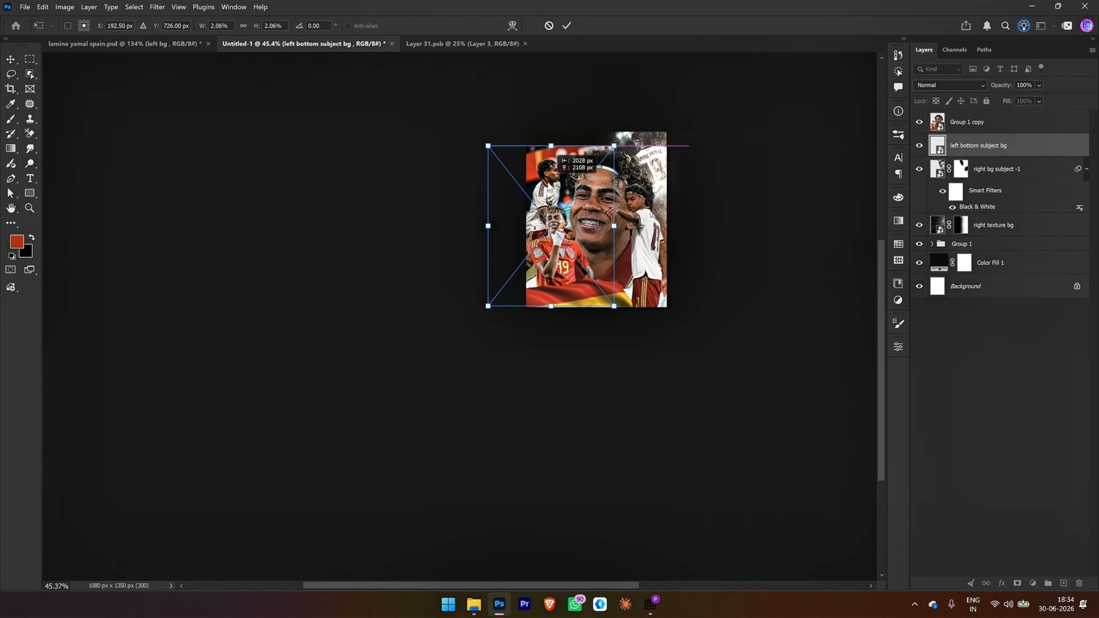
Step: Rotate left bottom subject bg by about -5.9°, scale it to about 1.72%, and position its player behind the red-shirted player
{"action": "scroll", "coordinate": [584, 179], "scroll_direction": "up", "scroll_amount": 8}
{"action": "scroll", "coordinate": [583, 178], "scroll_direction": "right", "scroll_amount": 3}
{"action": "left_click_drag", "start_coordinate": [529, 105], "coordinate": [510, 91]}
{"action": "left_click_drag", "start_coordinate": [509, 93], "coordinate": [485, 183]}
{"action": "left_click_drag", "start_coordinate": [442, 235], "coordinate": [434, 198]}
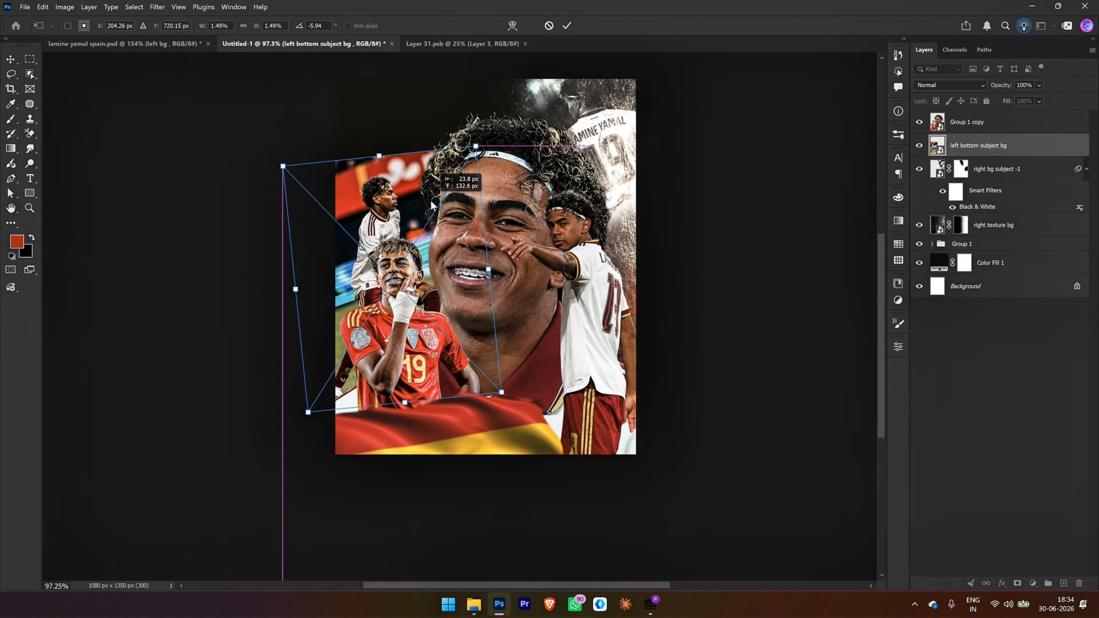
{"action": "left_click_drag", "start_coordinate": [476, 147], "coordinate": [482, 139]}
{"action": "left_click_drag", "start_coordinate": [443, 212], "coordinate": [446, 215]}
{"action": "left_click_drag", "start_coordinate": [488, 142], "coordinate": [496, 133]}
{"action": "left_click_drag", "start_coordinate": [433, 191], "coordinate": [426, 198]}
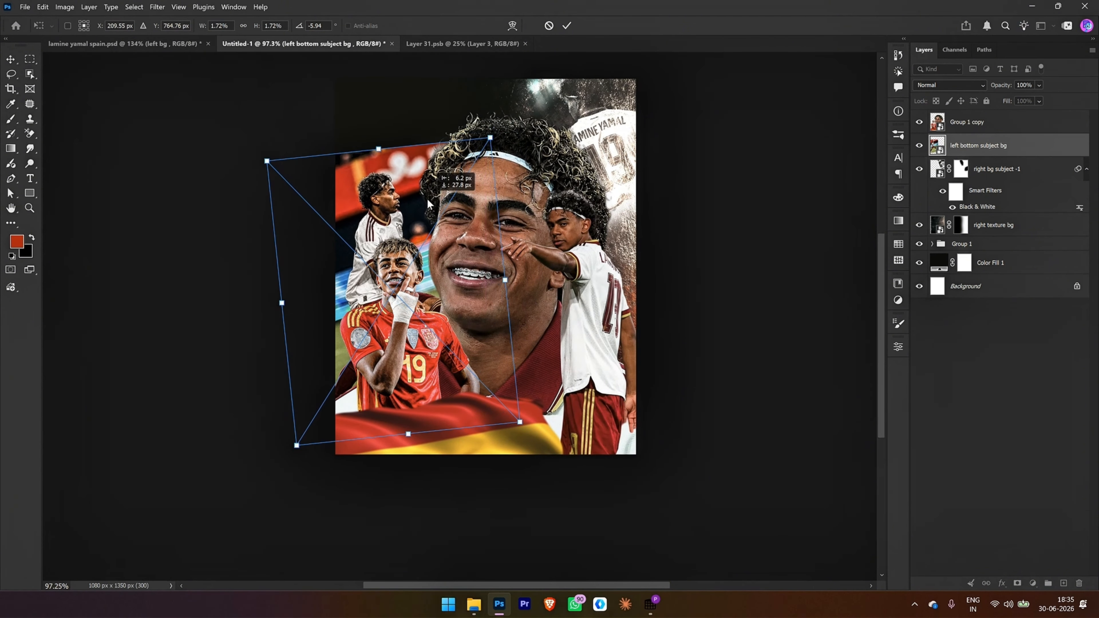
{"action": "left_click", "coordinate": [568, 27]}
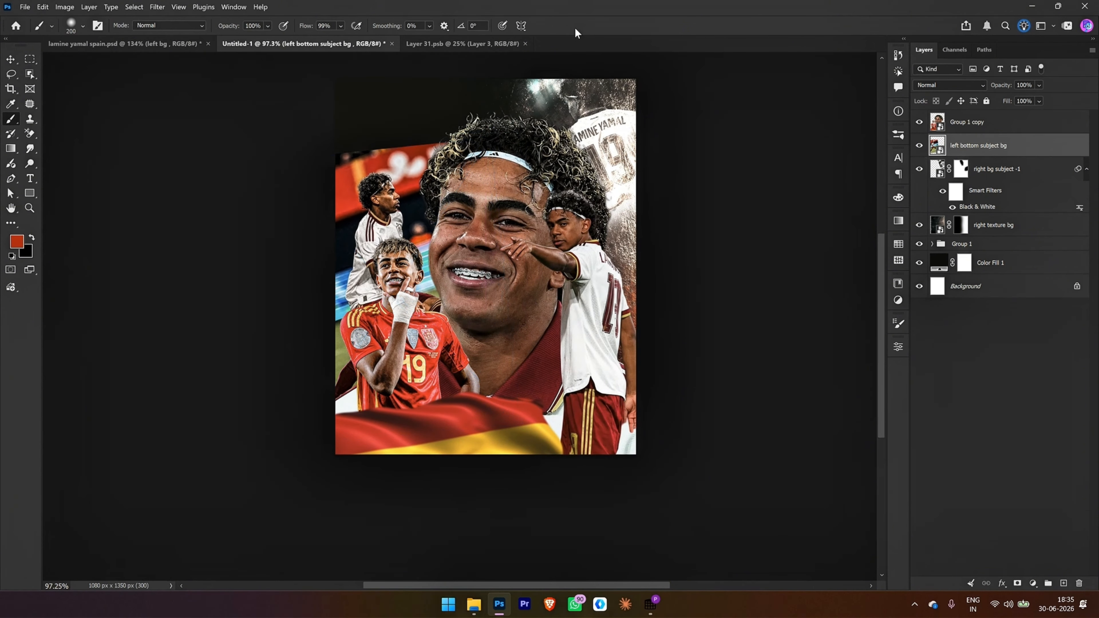
Step: Apply a Black & White adjustment to the left bottom subject bg layer
{"action": "key", "text": "ctrl+0"}
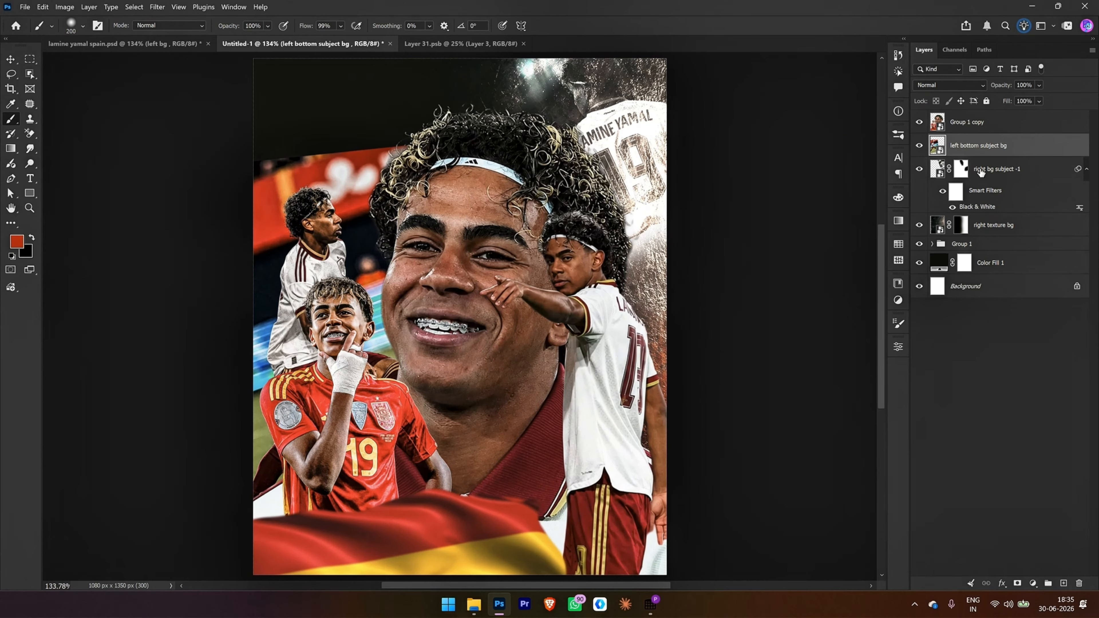
{"action": "key", "text": "ctrl+alt+shift+b"}
{"action": "left_click", "coordinate": [577, 287]}
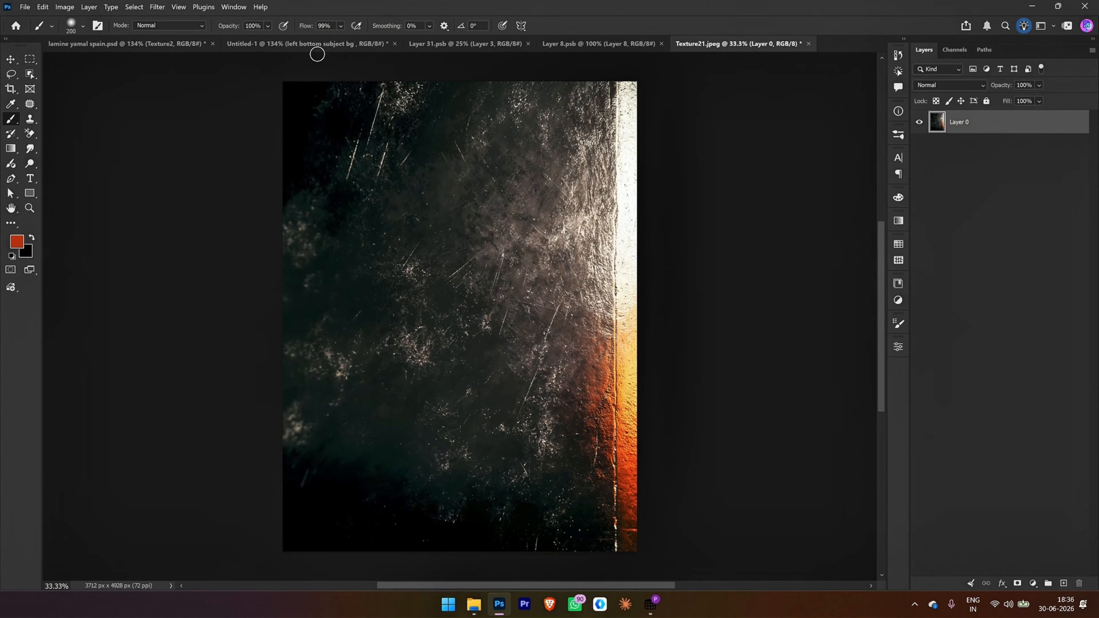
Step: Paste the Texture21.jpeg texture into the poster as a smart object layer named "left texture bg"
{"action": "left_click", "coordinate": [303, 43]}
{"action": "key", "text": "ctrl+v"}
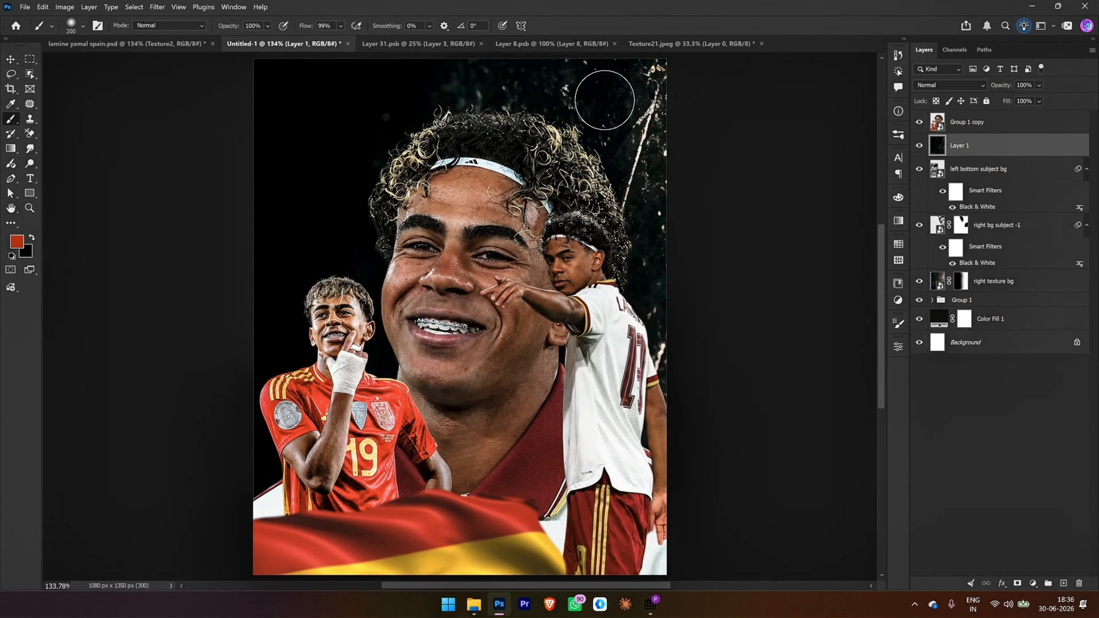
{"action": "double_click", "coordinate": [965, 146]}
{"action": "type", "text": "le"}
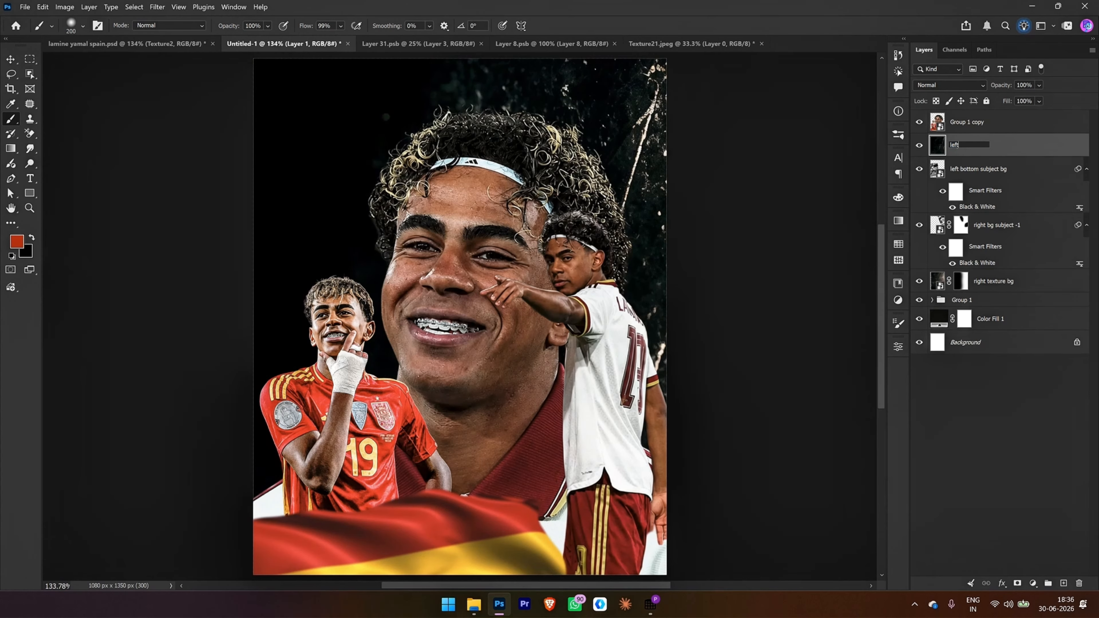
{"action": "type", "text": "ft textu"}
{"action": "type", "text": "re bg"}
{"action": "key", "text": "Return"}
{"action": "right_click", "coordinate": [973, 152]}
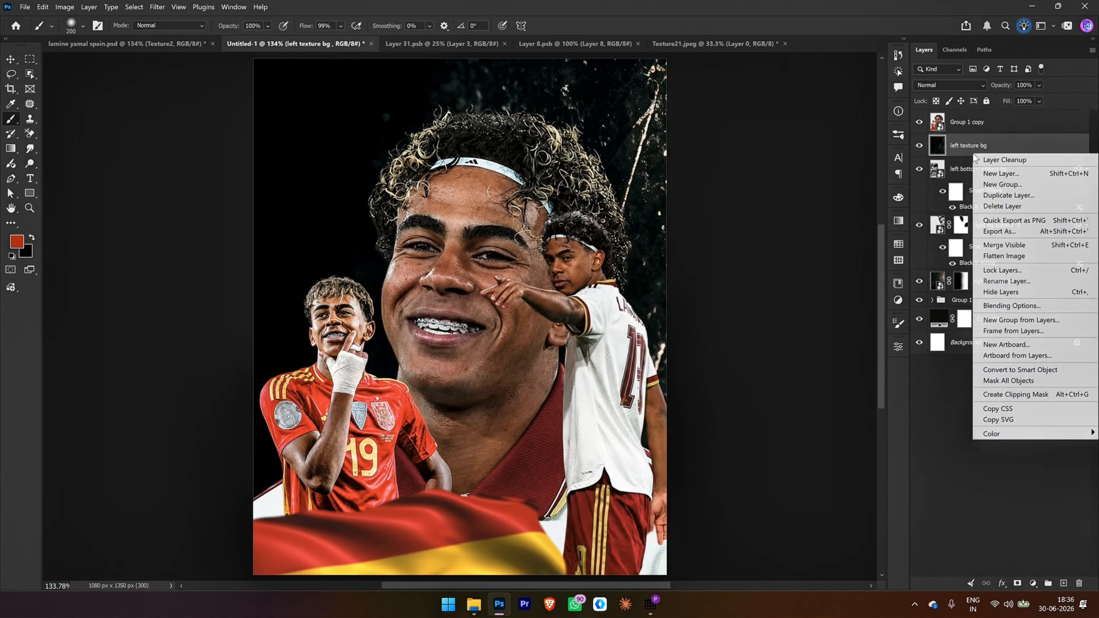
{"action": "left_click", "coordinate": [1023, 368]}
Step: Scale left texture bg to about 39% over the poster and mask out its right side with a 1000 px black brush
{"action": "key", "text": "ctrl+t"}
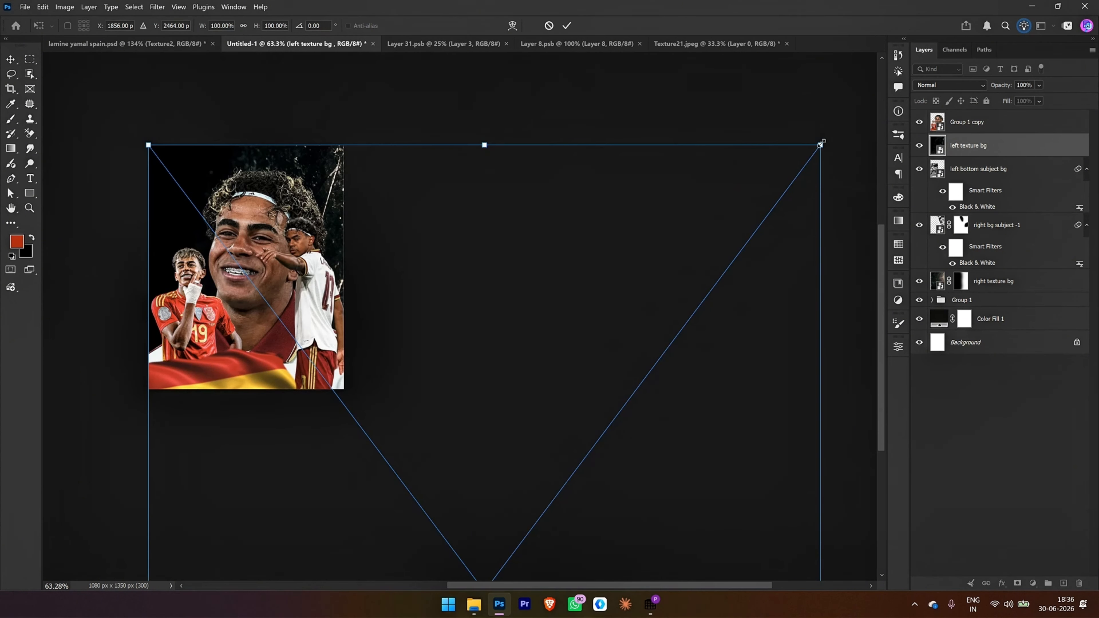
{"action": "left_click_drag", "start_coordinate": [820, 145], "coordinate": [576, 384]}
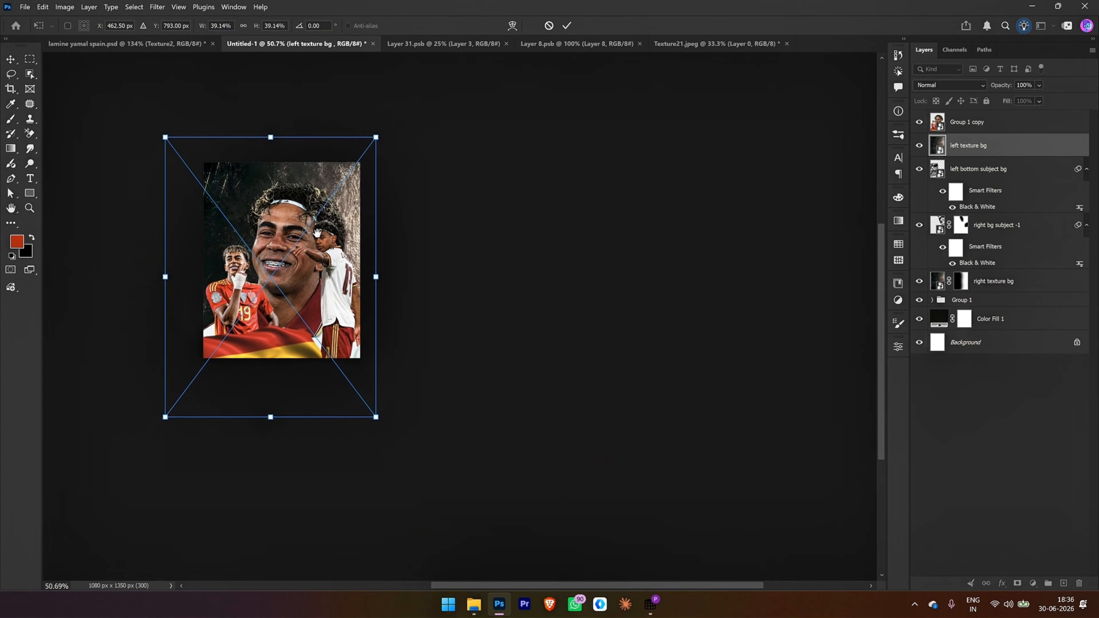
{"action": "left_click", "coordinate": [567, 25]}
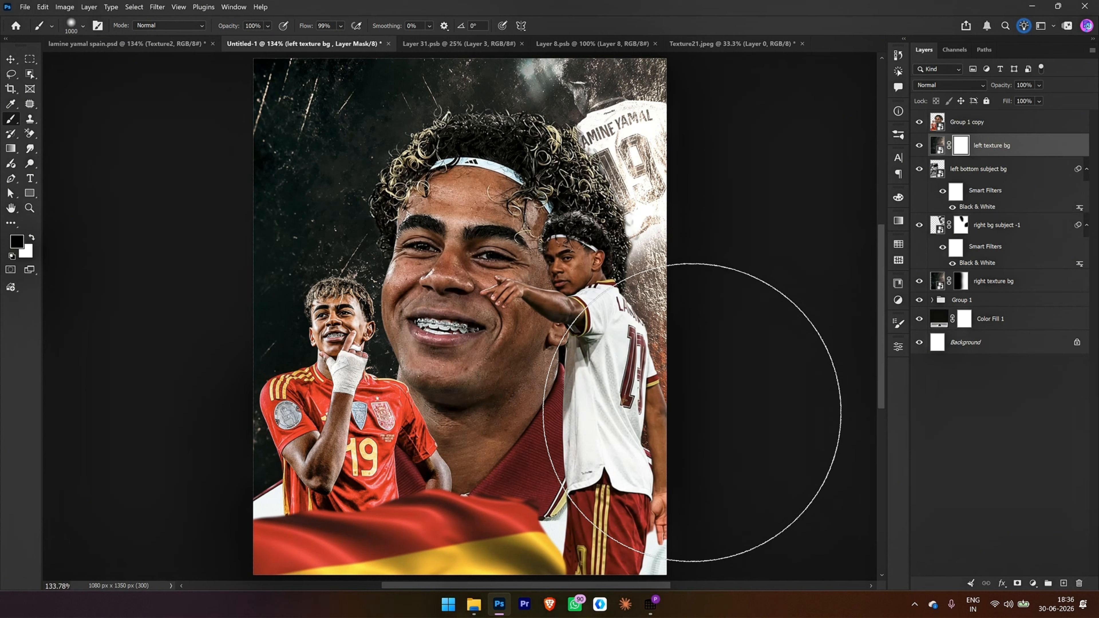
{"action": "mouse_move", "coordinate": [692, 413]}
{"action": "left_mouse_down"}
{"action": "mouse_move", "coordinate": [699, 539]}
{"action": "mouse_move", "coordinate": [663, 552]}
{"action": "mouse_move", "coordinate": [673, 540]}
{"action": "left_mouse_up"}
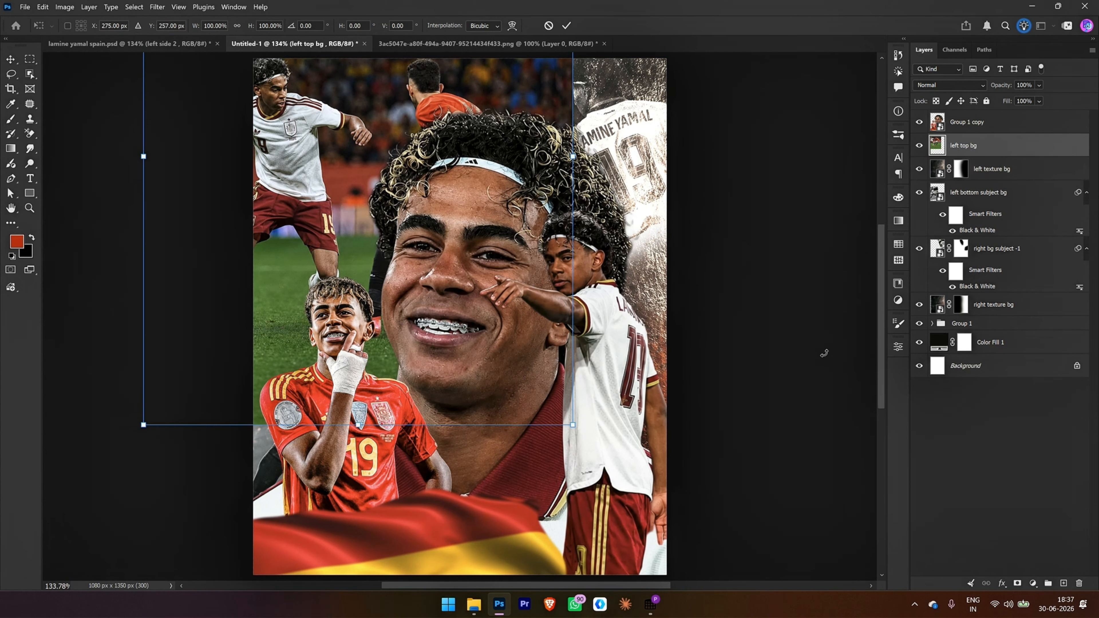
Step: Place the left top bg match photo in the poster's upper-left corner, stacked beneath the left bottom subject bg layer
{"action": "mouse_move", "coordinate": [348, 184]}
{"action": "left_mouse_down"}
{"action": "mouse_move", "coordinate": [362, 186]}
{"action": "mouse_move", "coordinate": [362, 175]}
{"action": "left_mouse_up"}
{"action": "scroll", "coordinate": [446, 216], "scroll_direction": "up", "scroll_amount": 3}
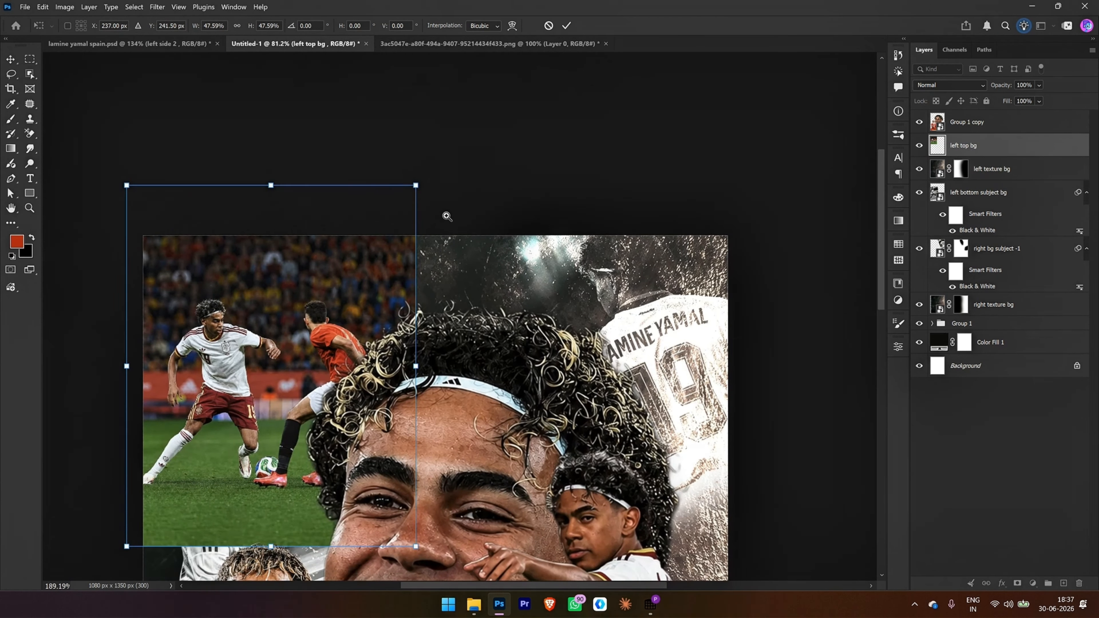
{"action": "left_click_drag", "start_coordinate": [446, 216], "coordinate": [458, 104]}
{"action": "left_click_drag", "start_coordinate": [473, 452], "coordinate": [296, 337]}
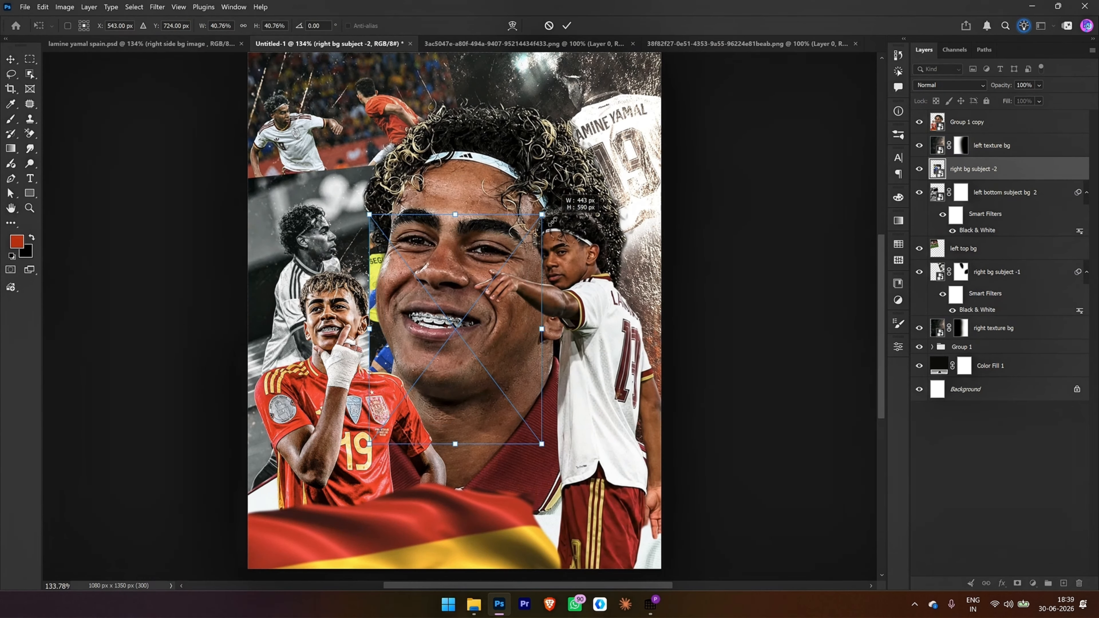
Step: Place the right bg subject -2 photo behind the right-hand player, scaled to about 40.6% and rotated about -6°
{"action": "left_click_drag", "start_coordinate": [716, 260], "coordinate": [710, 235]}
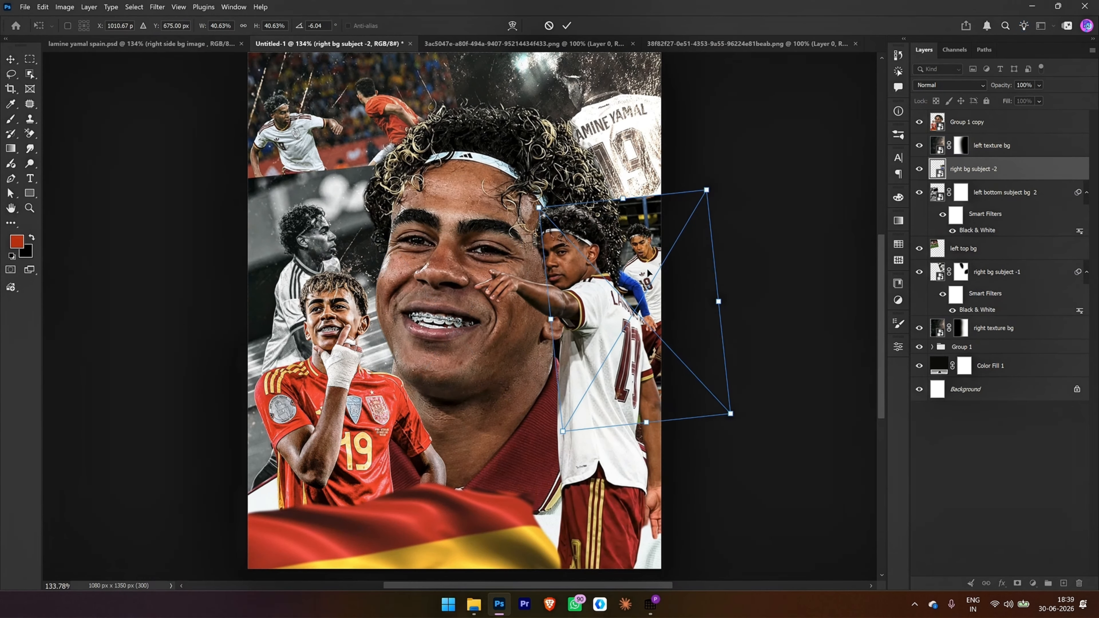
{"action": "scroll", "coordinate": [710, 235], "scroll_direction": "up", "scroll_amount": 3}
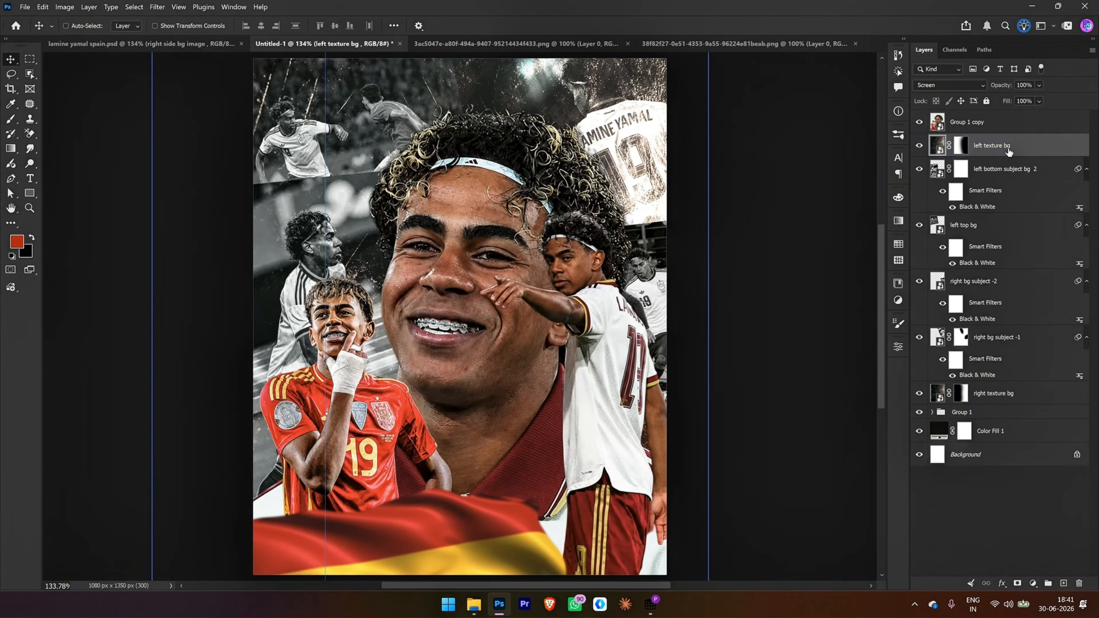
Step: Group the texture and background photo layers from left texture bg through right texture bg and name the group "bg"
{"action": "left_click", "coordinate": [999, 395]}
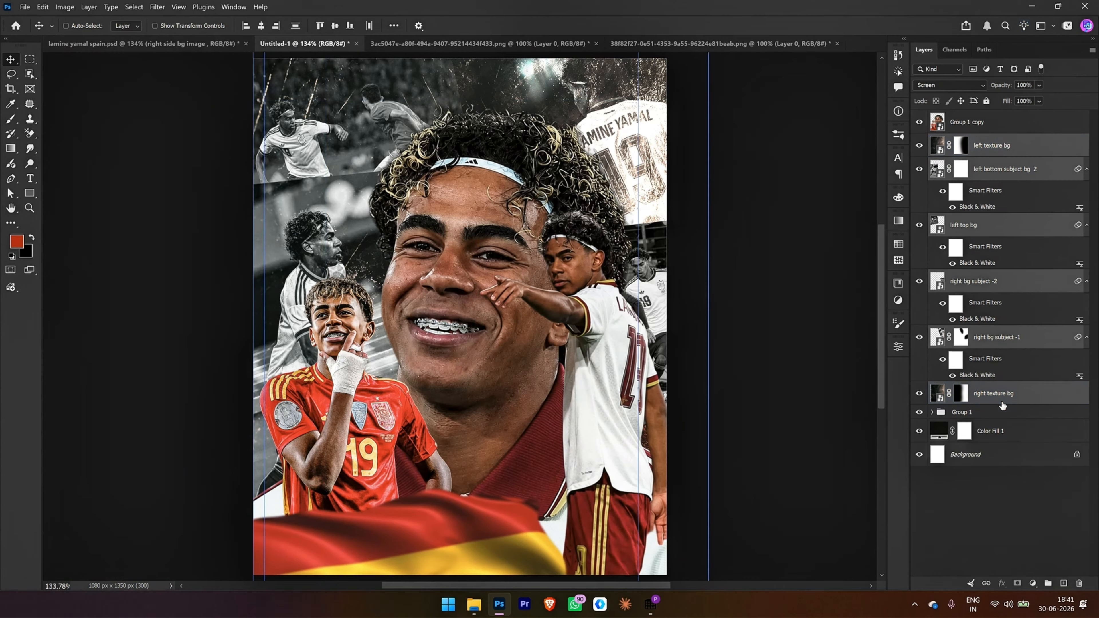
{"action": "key", "text": "ctrl+g"}
{"action": "double_click", "coordinate": [961, 140]}
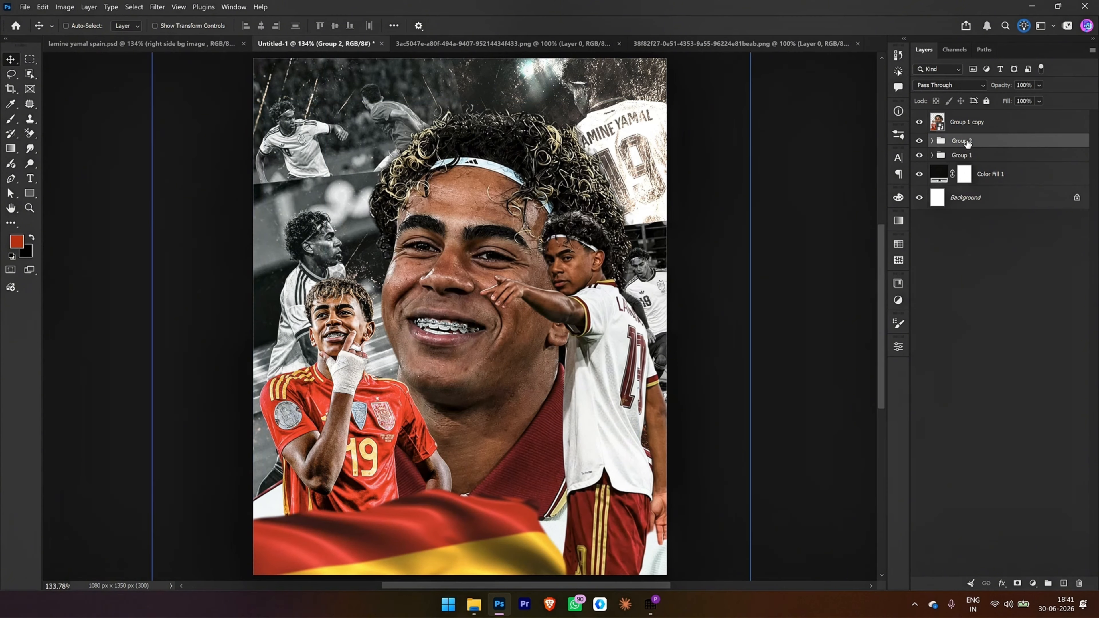
{"action": "type", "text": "bg"}
{"action": "key", "text": "Return"}
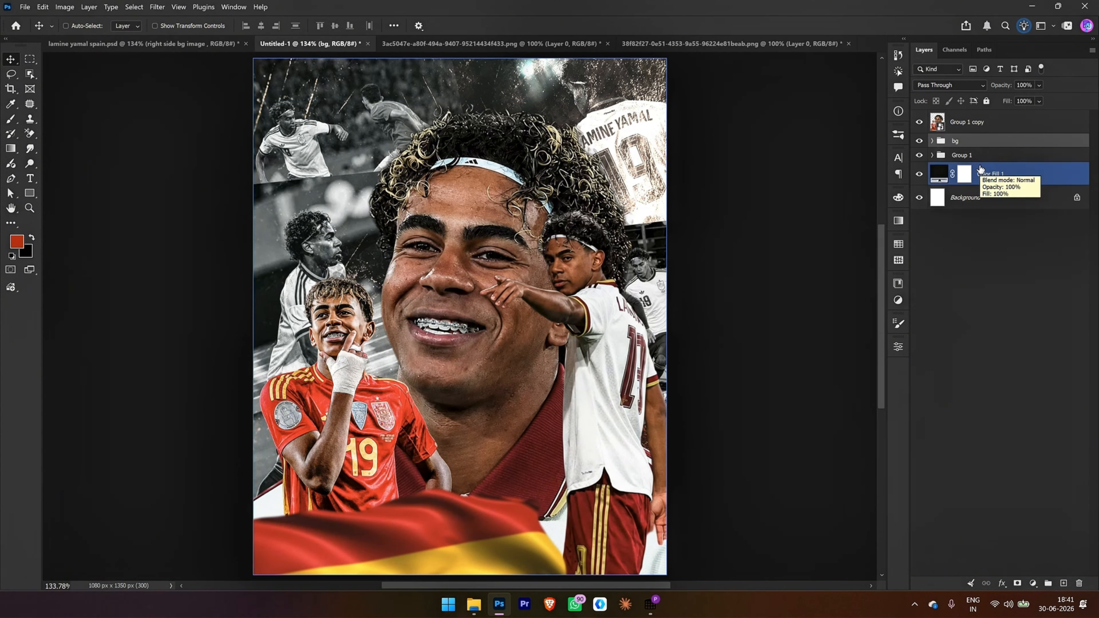
Step: Hide Group 1 and rename the Group 1 copy layer as "lamine yamal"
{"action": "left_click", "coordinate": [950, 159]}
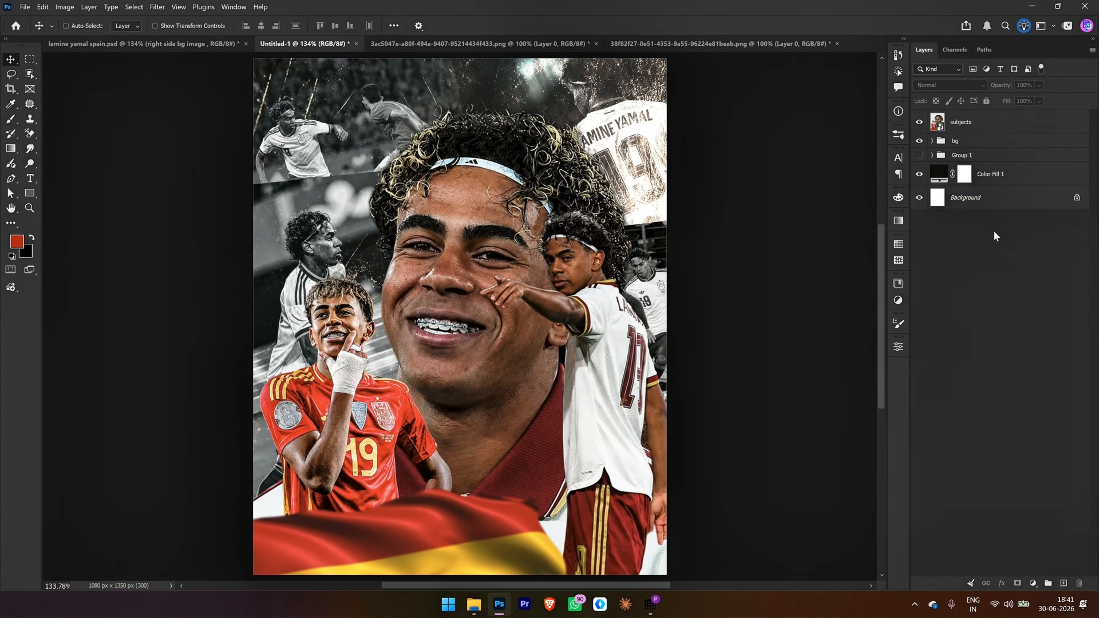
{"action": "key", "text": "ctrl+z"}
{"action": "key", "text": "ctrl+z"}
{"action": "key", "text": "ctrl+z"}
{"action": "key", "text": "ctrl+z"}
{"action": "key", "text": "ctrl+z"}
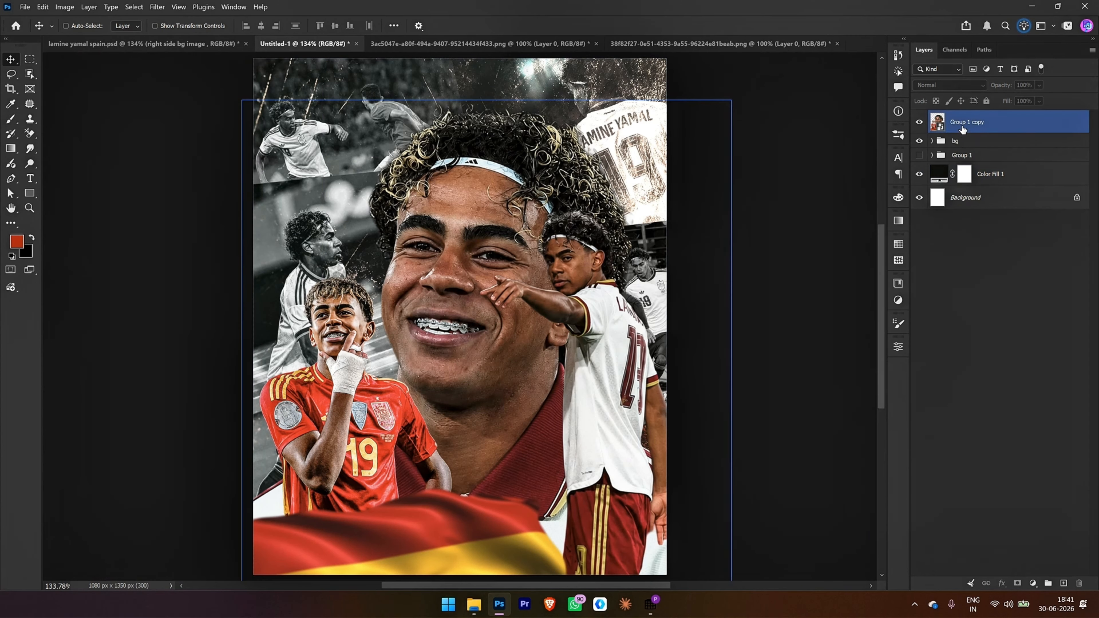
{"action": "left_click", "coordinate": [965, 141]}
{"action": "left_click", "coordinate": [970, 131]}
{"action": "double_click", "coordinate": [976, 124]}
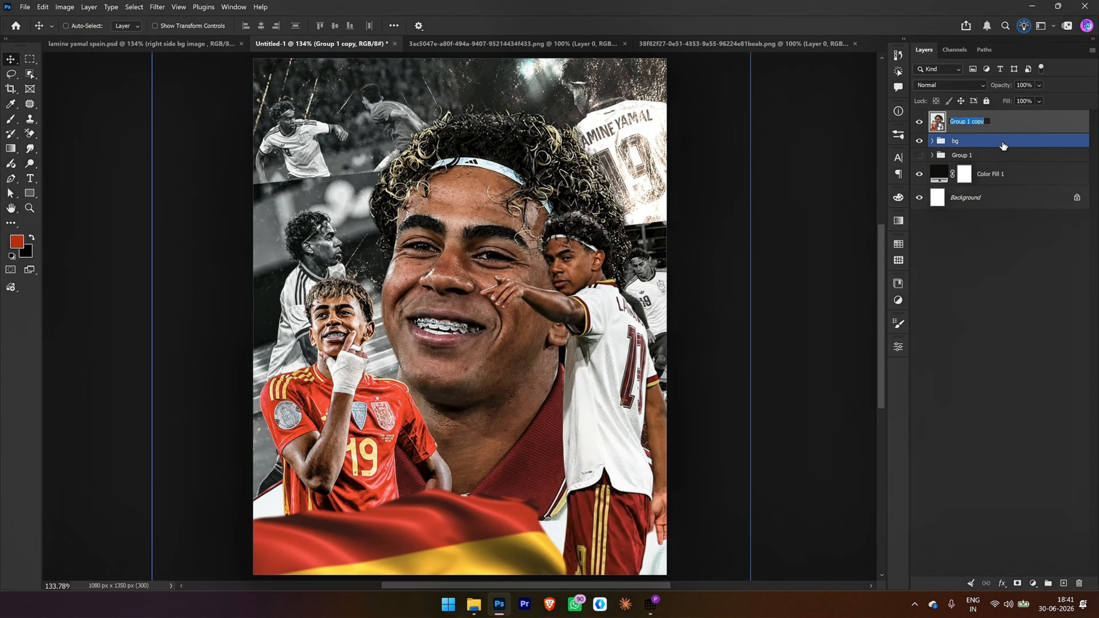
{"action": "key", "text": "BackSpace"}
{"action": "type", "text": "lamine yamal"}
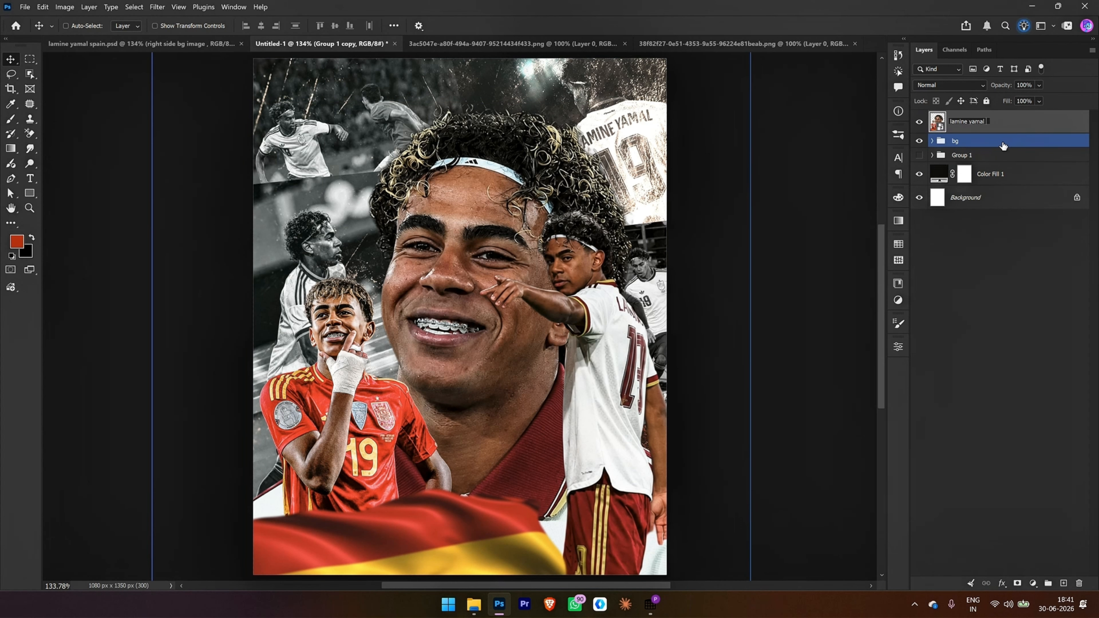
{"action": "key", "text": "Return"}
Step: Draw a black, strokeless rectangle about 513 × 142 px above the bg group, across the poster's upper-left area behind the players, and nudge it slightly down
{"action": "left_click", "coordinate": [1002, 147]}
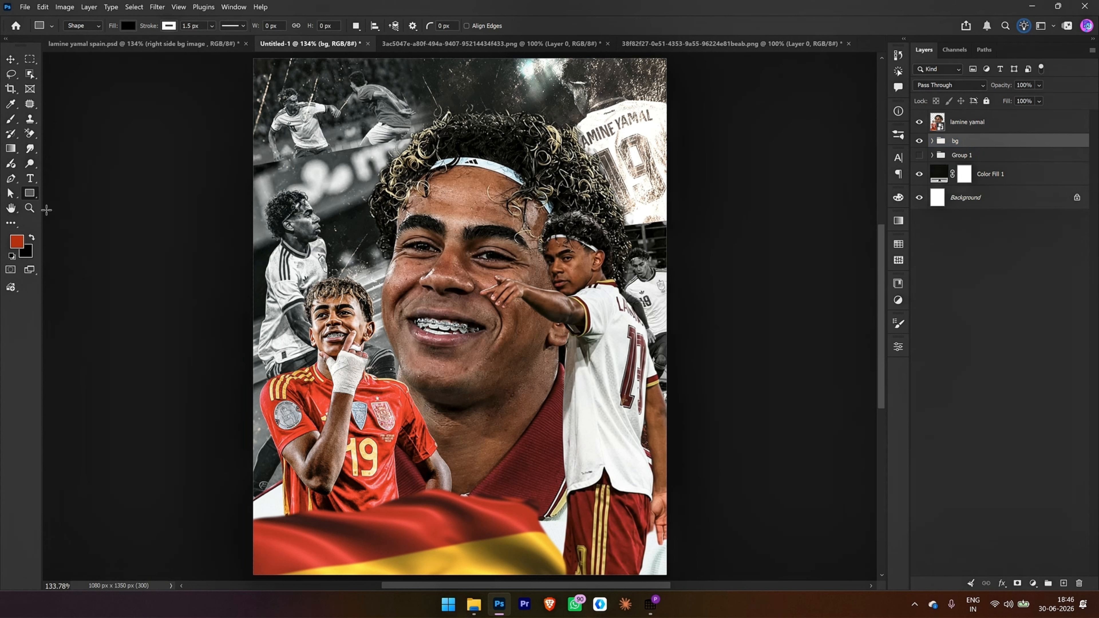
{"action": "left_click", "coordinate": [29, 193]}
{"action": "left_click", "coordinate": [69, 192]}
{"action": "mouse_move", "coordinate": [247, 132]}
{"action": "left_mouse_down"}
{"action": "mouse_move", "coordinate": [323, 184]}
{"action": "mouse_move", "coordinate": [442, 183]}
{"action": "left_mouse_up"}
{"action": "left_click", "coordinate": [169, 27]}
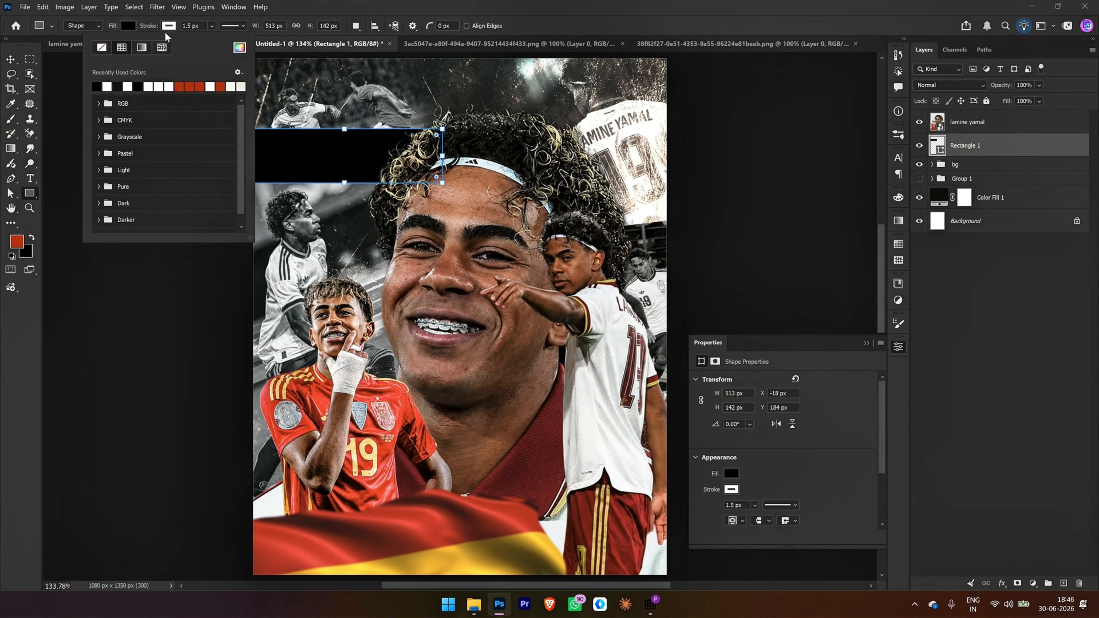
{"action": "left_click", "coordinate": [102, 48]}
{"action": "key", "text": "v"}
{"action": "key", "text": "Down"}
{"action": "key", "text": "Down"}
{"action": "key", "text": "Down"}
{"action": "key", "text": "Down"}
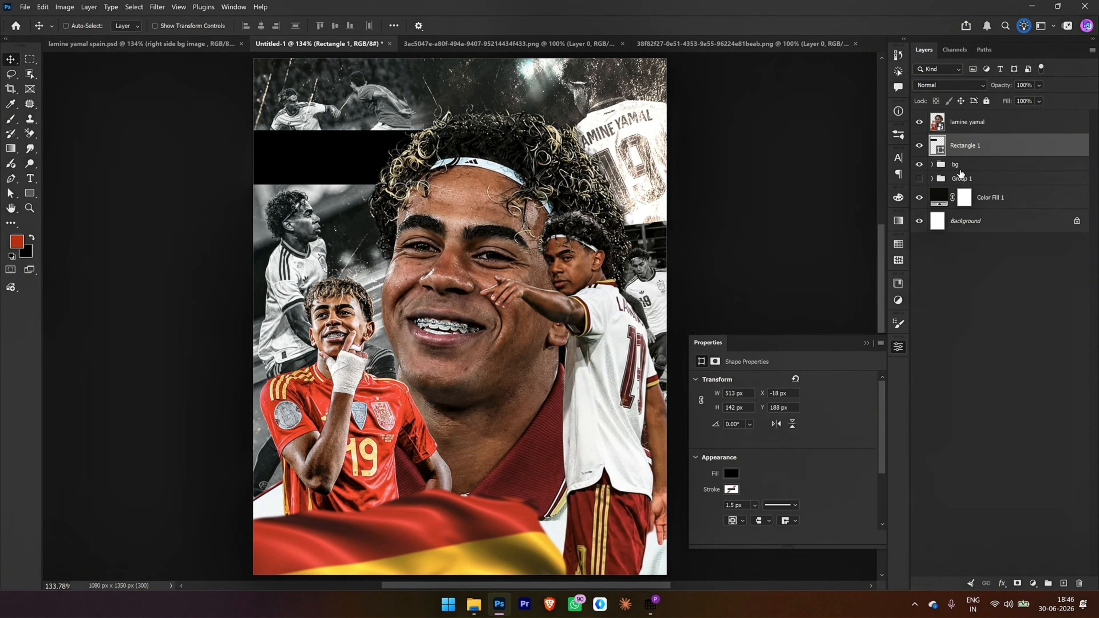
Step: Nudge the left top bg photo inside the bg group slightly upward
{"action": "left_click", "coordinate": [932, 164]}
{"action": "left_click", "coordinate": [948, 262]}
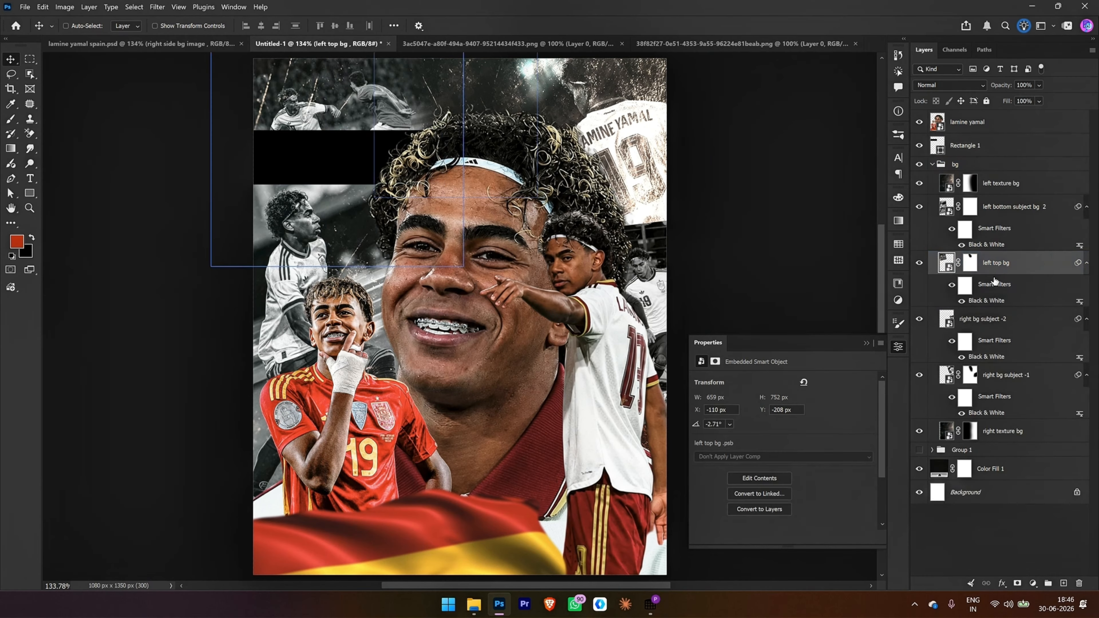
{"action": "key", "text": "Up"}
{"action": "key", "text": "Up"}
{"action": "key", "text": "Up"}
{"action": "key", "text": "Up"}
{"action": "key", "text": "Up"}
{"action": "key", "text": "Up"}
{"action": "key", "text": "Up"}
{"action": "key", "text": "Up"}
{"action": "key", "text": "Up"}
{"action": "key", "text": "Up"}
{"action": "key", "text": "Up"}
{"action": "key", "text": "Up"}
{"action": "key", "text": "Up"}
{"action": "key", "text": "Up"}
{"action": "key", "text": "Up"}
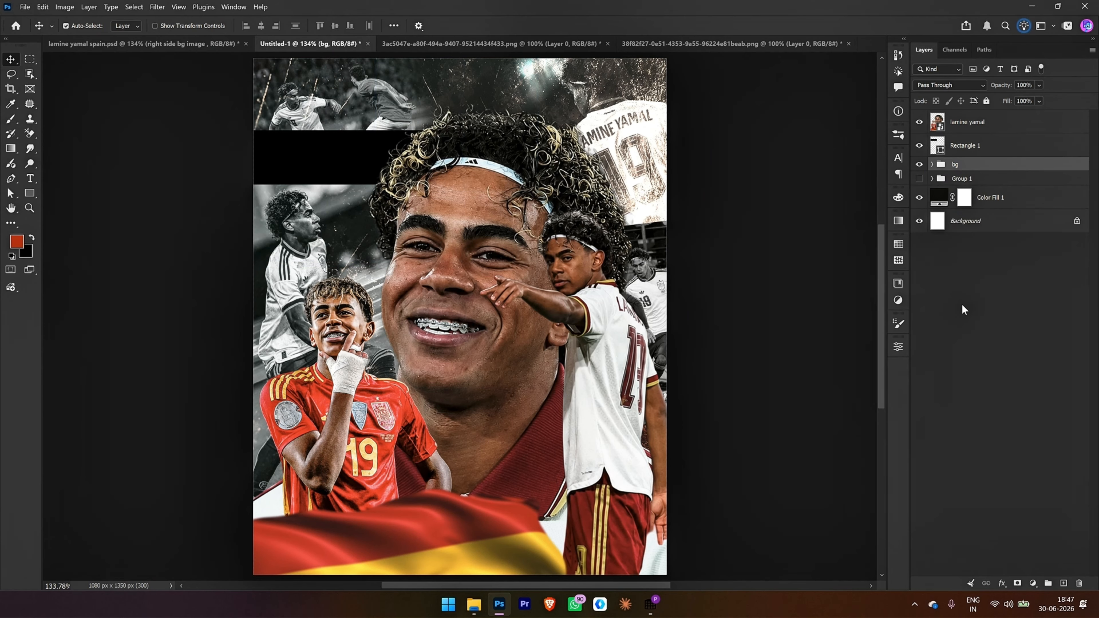
Step: Duplicate the bg group, convert the copy to a smart object, and hide the original bg group
{"action": "key", "text": "ctrl+j"}
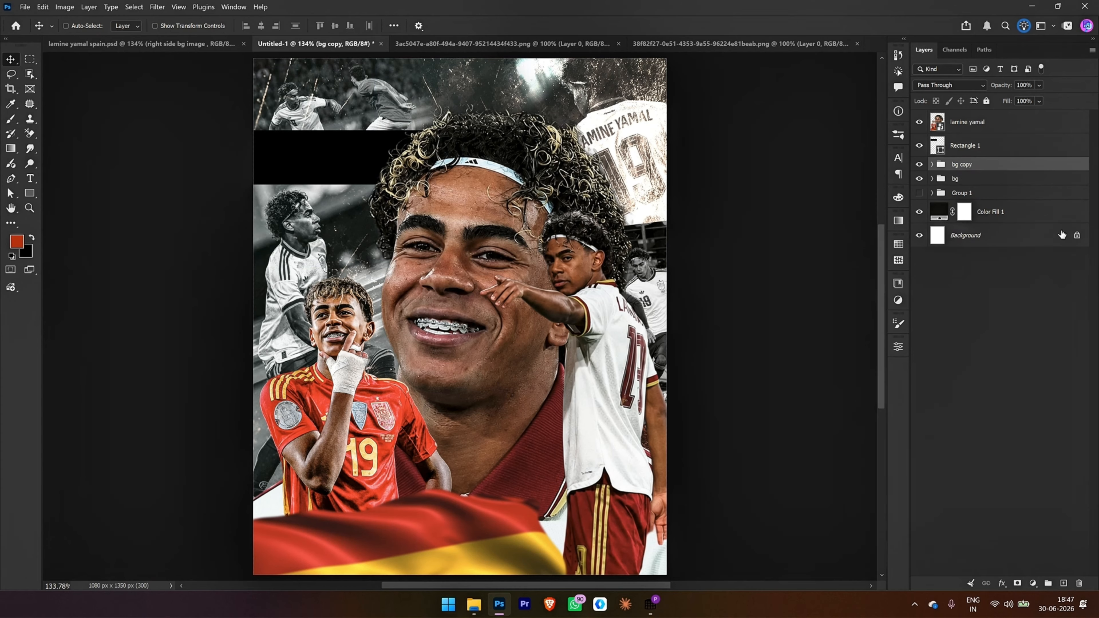
{"action": "left_click", "coordinate": [1015, 152]}
{"action": "right_click", "coordinate": [1017, 161]}
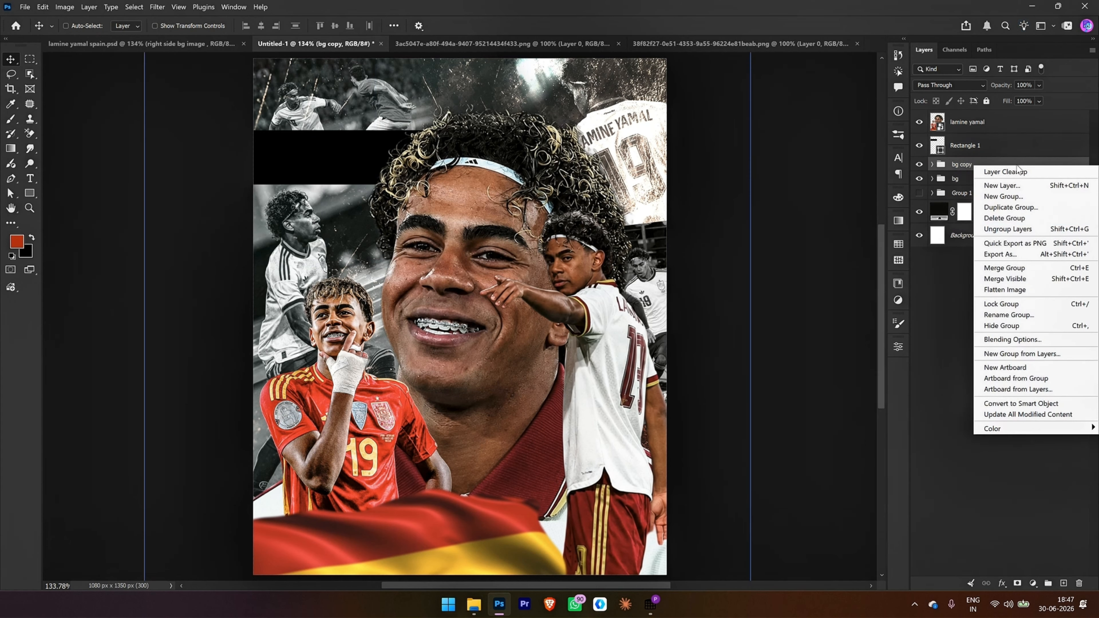
{"action": "left_click", "coordinate": [1046, 402]}
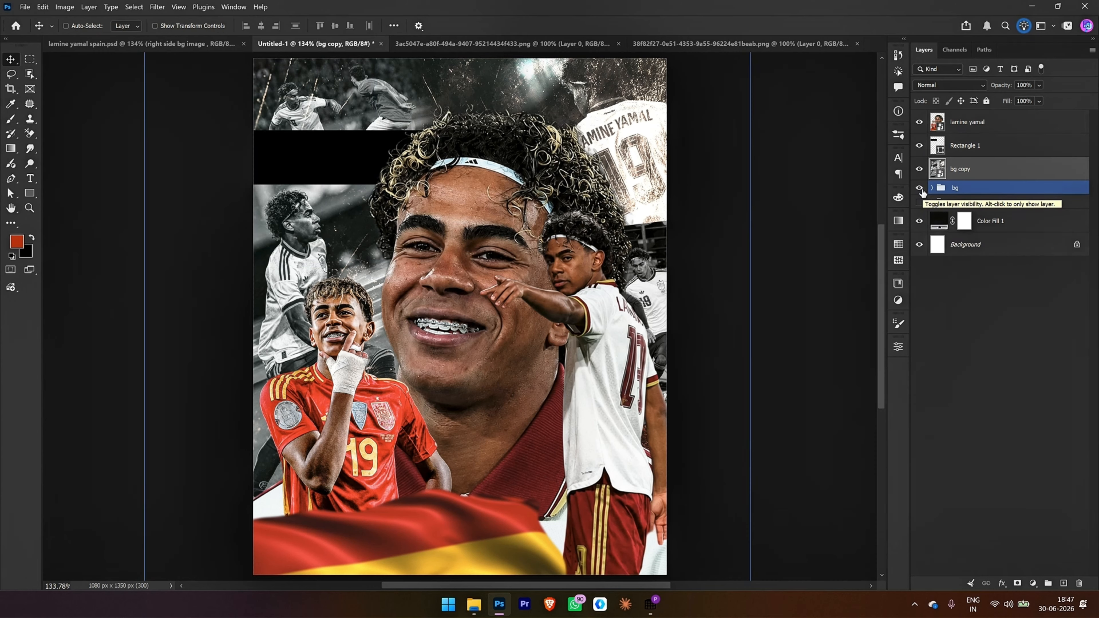
{"action": "left_click", "coordinate": [919, 190]}
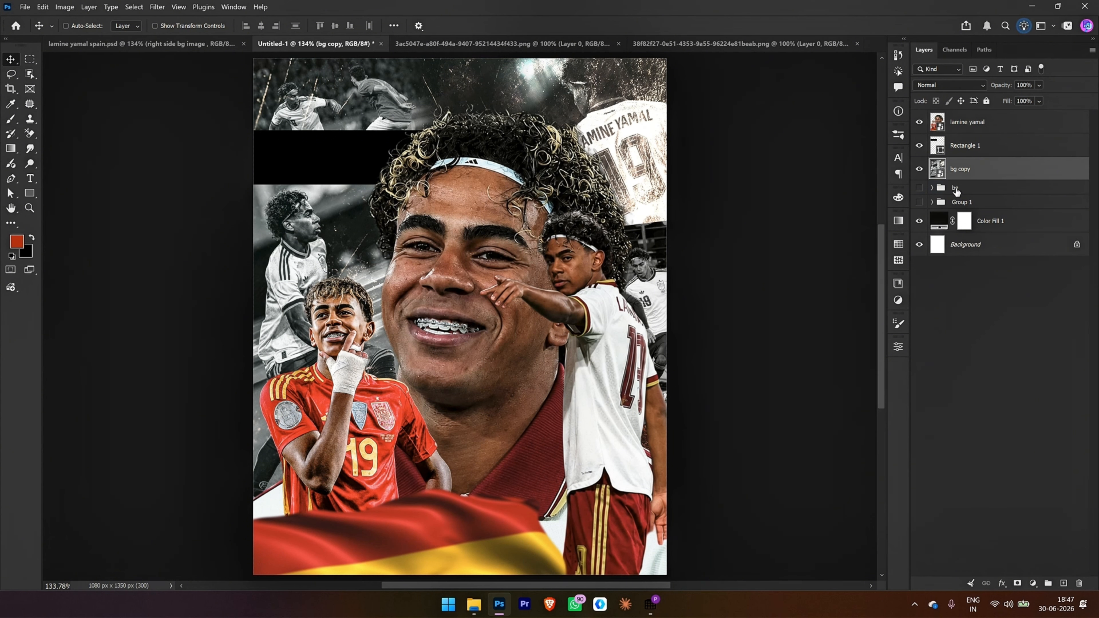
Step: Add a near-black solid color fill layer (#030000) directly above bg copy
{"action": "left_click", "coordinate": [1033, 583]}
{"action": "left_click", "coordinate": [1030, 554]}
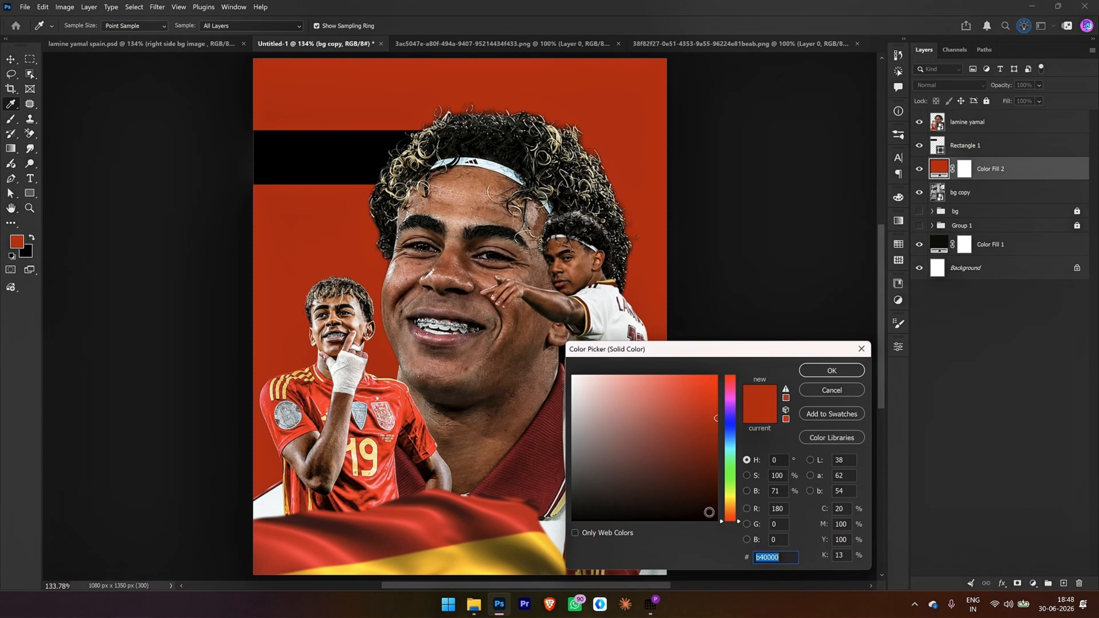
{"action": "left_click_drag", "start_coordinate": [712, 517], "coordinate": [713, 520]}
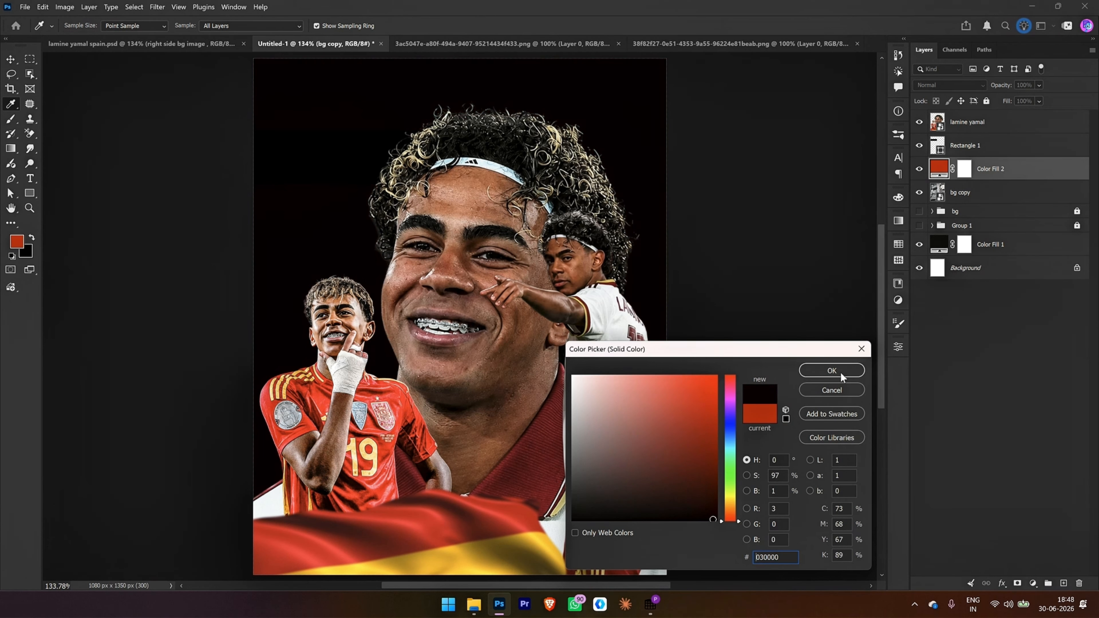
{"action": "left_click", "coordinate": [832, 371]}
{"action": "key", "text": "v"}
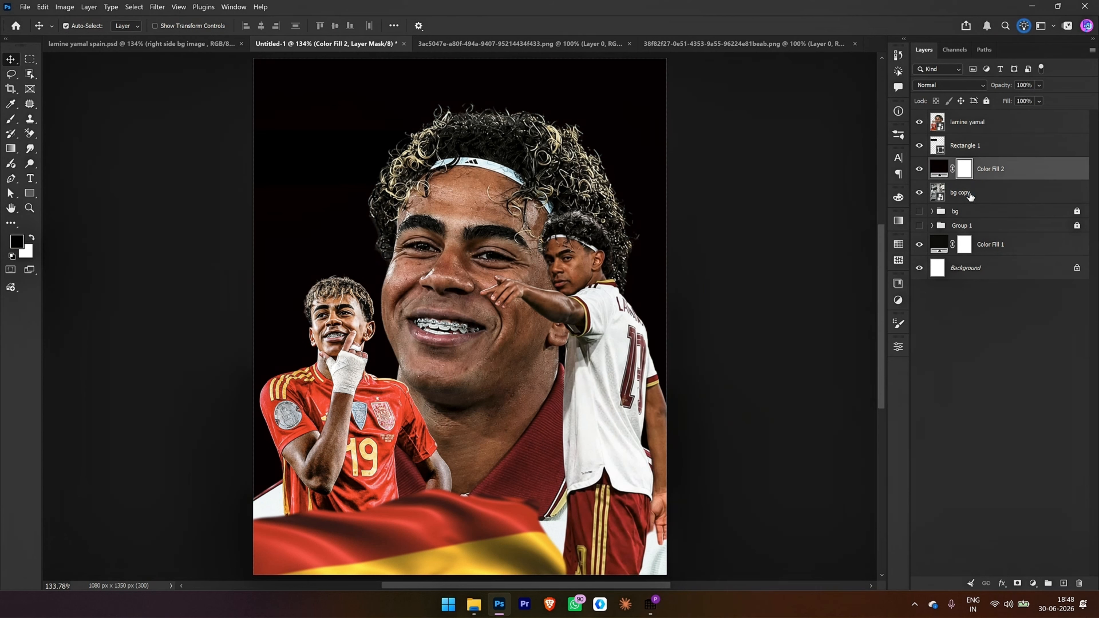
Step: Invert the Color Fill 2 mask and paint it white with an 800 px brush along the poster's right and left edges to darken them
{"action": "key", "text": "ctrl+i"}
{"action": "key", "text": "b"}
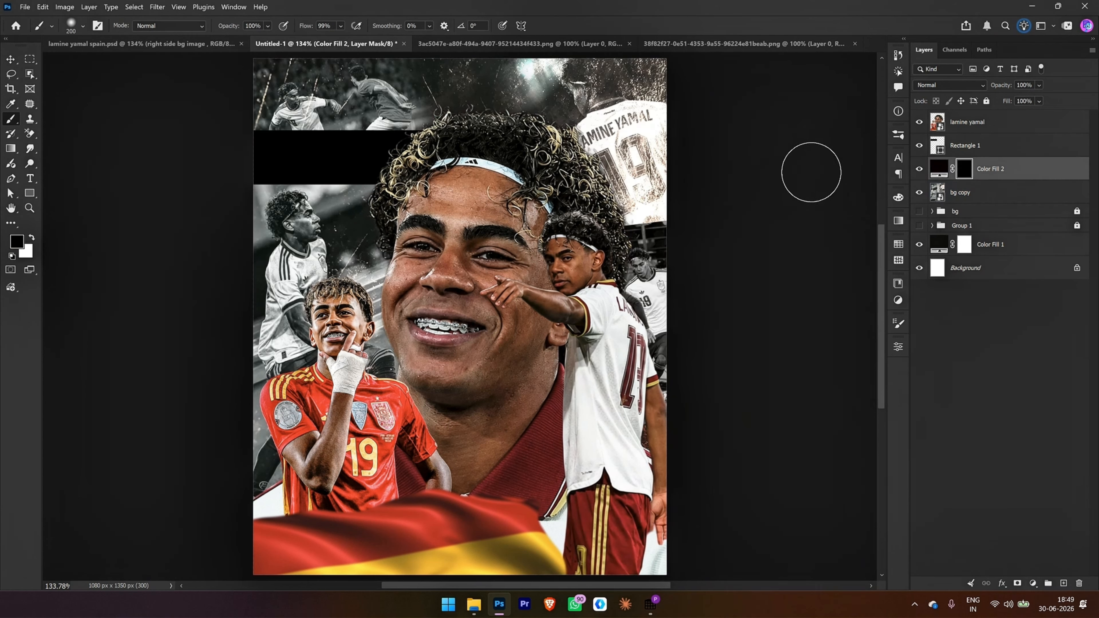
{"action": "key", "text": "bracketright"}
{"action": "key", "text": "bracketright"}
{"action": "key", "text": "bracketright"}
{"action": "key", "text": "bracketright"}
{"action": "key", "text": "bracketright"}
{"action": "key", "text": "bracketright"}
{"action": "key", "text": "bracketright"}
{"action": "key", "text": "bracketright"}
{"action": "key", "text": "bracketright"}
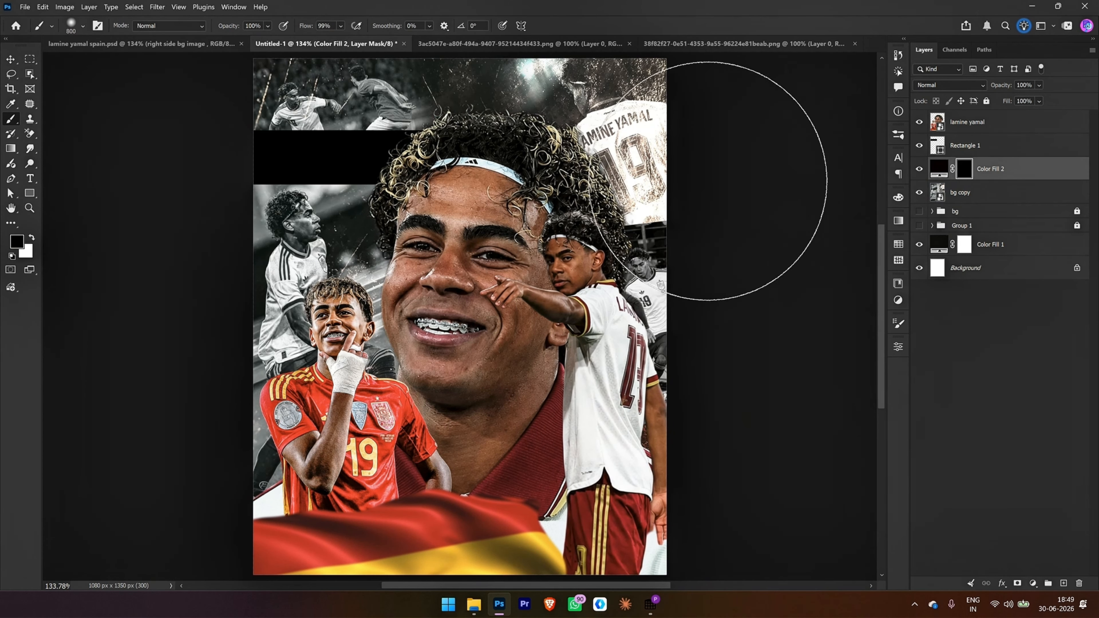
{"action": "key", "text": "x"}
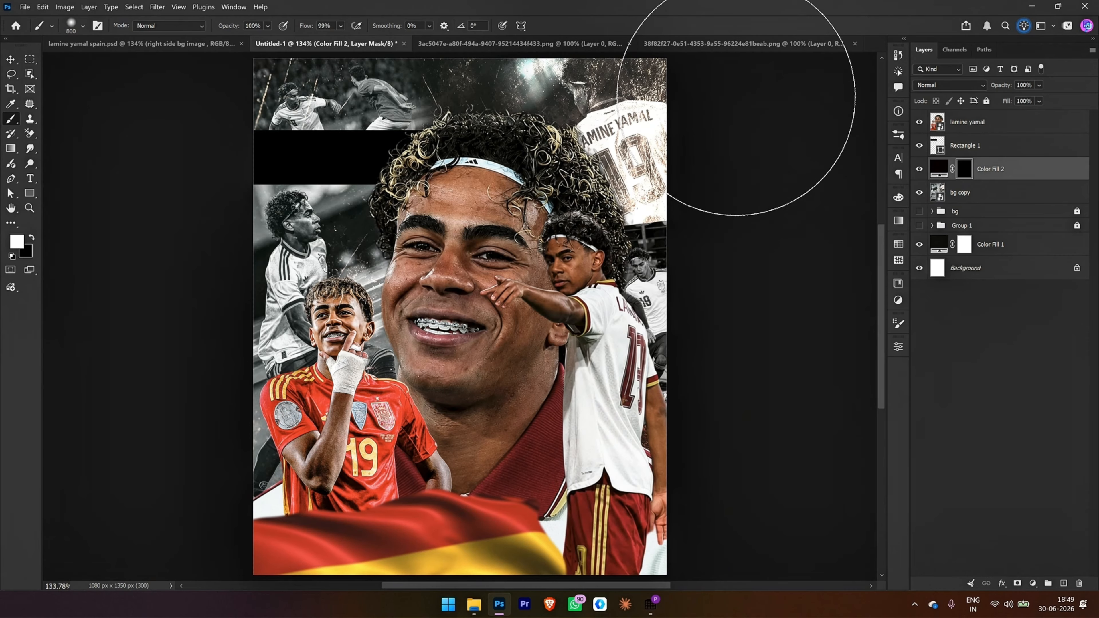
{"action": "mouse_move", "coordinate": [724, 103]}
{"action": "left_mouse_down"}
{"action": "mouse_move", "coordinate": [748, 164]}
{"action": "mouse_move", "coordinate": [763, 268]}
{"action": "left_mouse_up"}
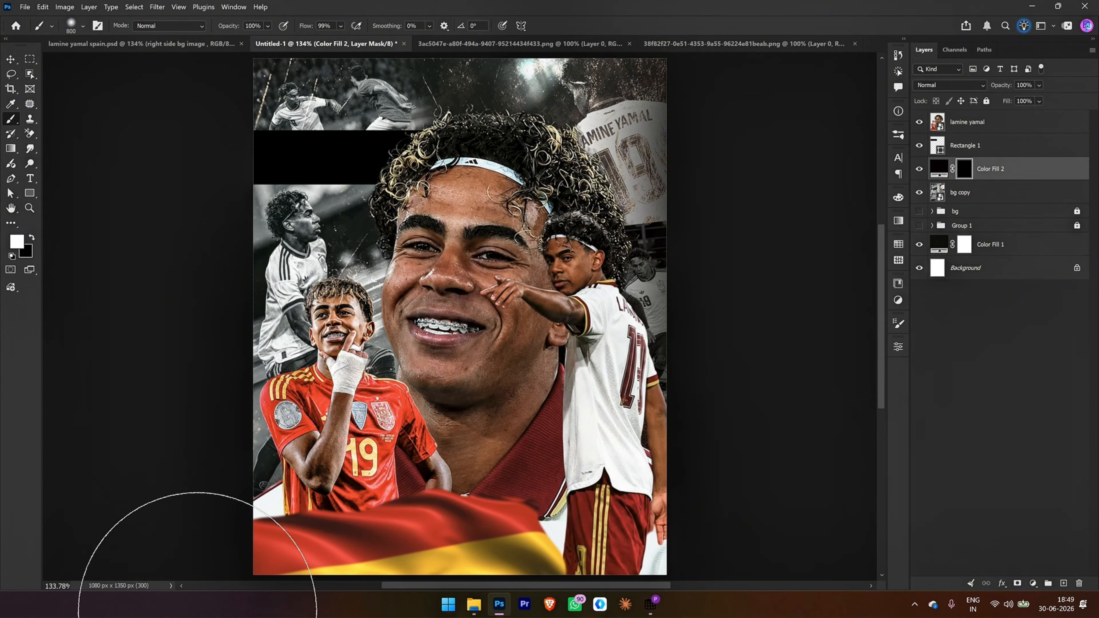
{"action": "left_click_drag", "start_coordinate": [174, 358], "coordinate": [171, 115]}
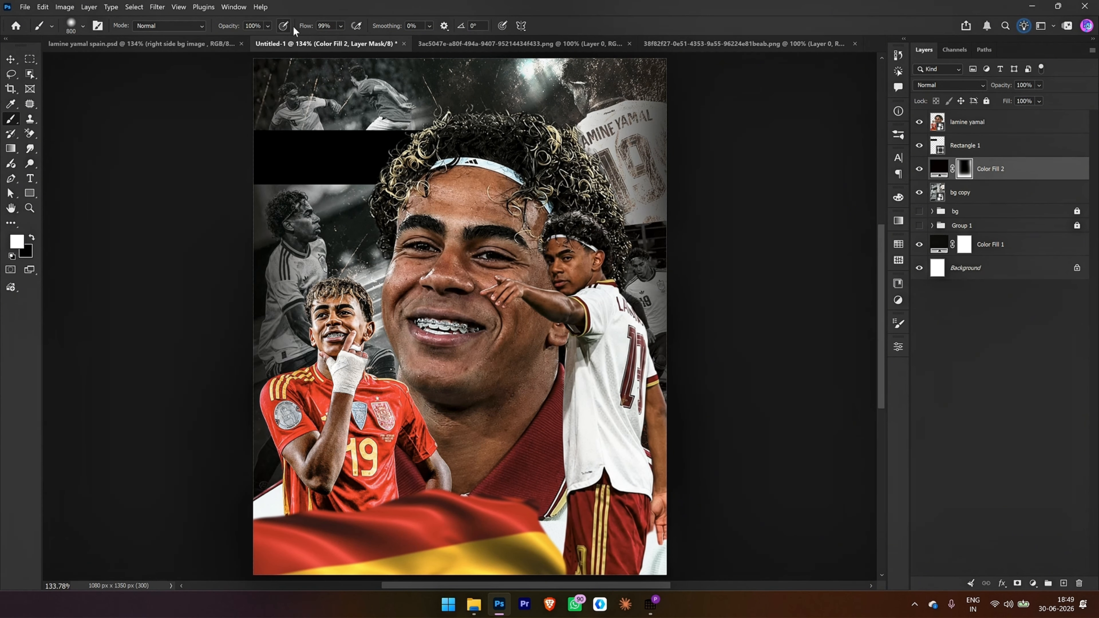
Step: Lower the brush flow to 40% and its size to 300 px for finer painting on the Color Fill 2 mask
{"action": "left_click_drag", "start_coordinate": [306, 26], "coordinate": [271, 25]}
{"action": "mouse_move", "coordinate": [412, 121]}
{"action": "left_mouse_down"}
{"action": "mouse_move", "coordinate": [408, 204]}
{"action": "mouse_move", "coordinate": [386, 198]}
{"action": "left_mouse_up"}
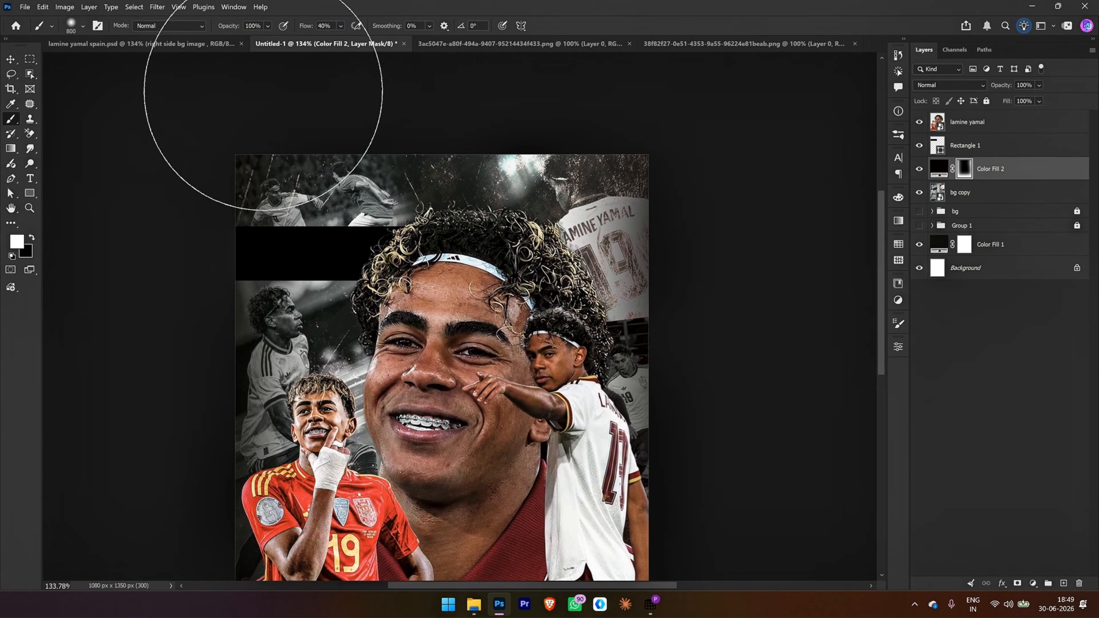
{"action": "key", "text": "bracketleft"}
{"action": "key", "text": "bracketleft"}
{"action": "key", "text": "bracketleft"}
{"action": "key", "text": "bracketleft"}
{"action": "key", "text": "bracketleft"}
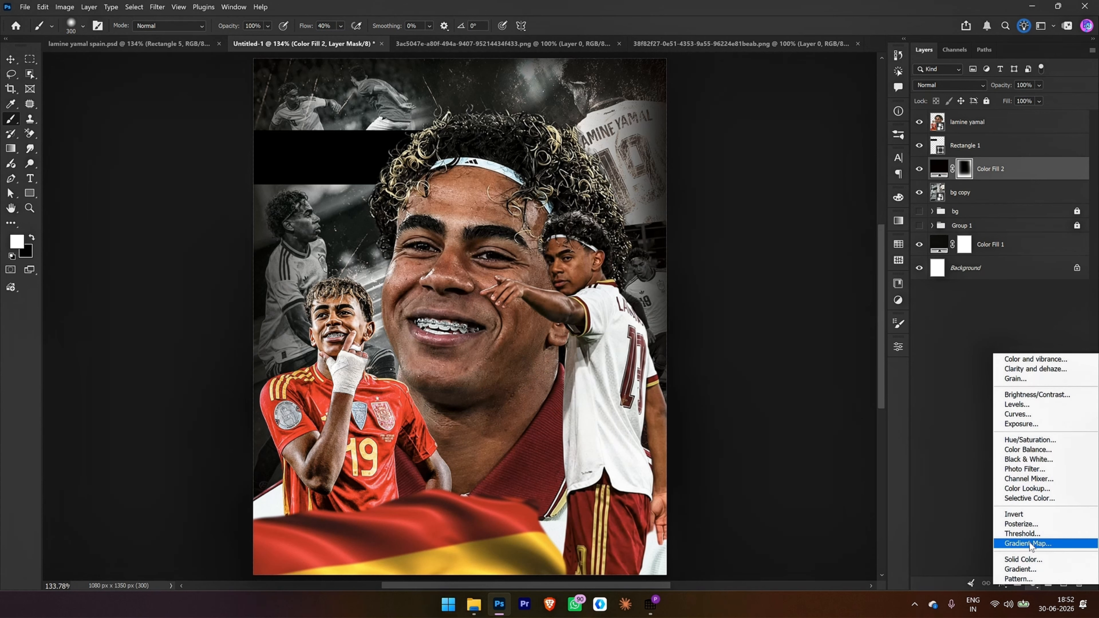
Step: Add a gradient map layer above Color Fill 2 using the RB Red Gradient 01 preset from the Red Gradients set
{"action": "left_click", "coordinate": [1030, 544]}
{"action": "left_click", "coordinate": [771, 382]}
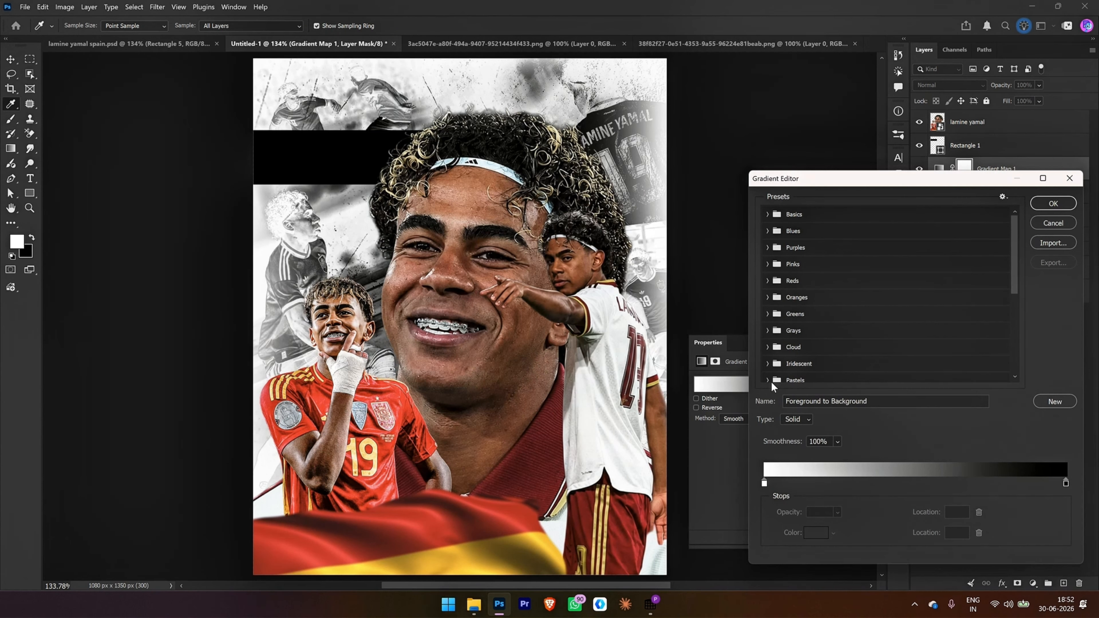
{"action": "scroll", "coordinate": [771, 376], "scroll_direction": "down", "scroll_amount": 5}
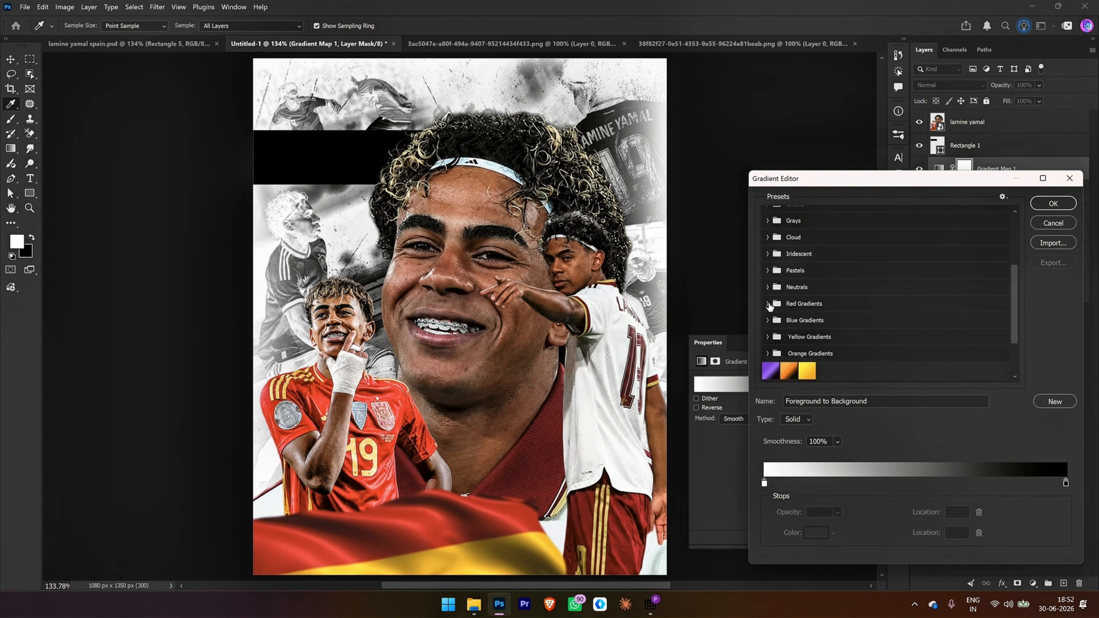
{"action": "left_click", "coordinate": [768, 305]}
{"action": "left_click", "coordinate": [781, 321]}
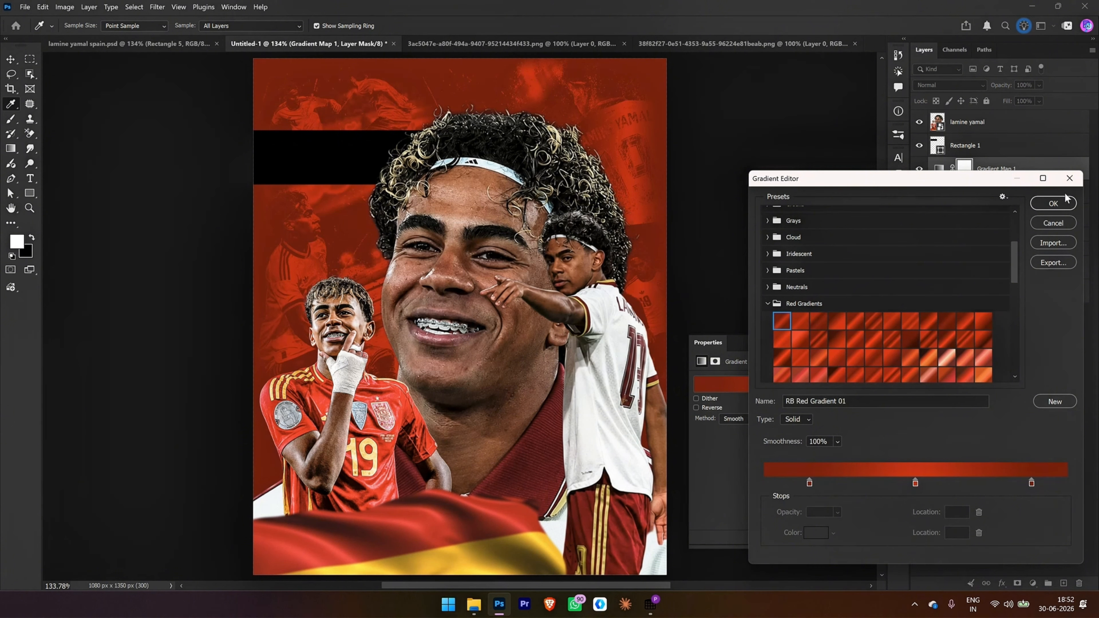
{"action": "left_click", "coordinate": [1053, 203]}
{"action": "key", "text": "b"}
{"action": "left_click", "coordinate": [898, 347]}
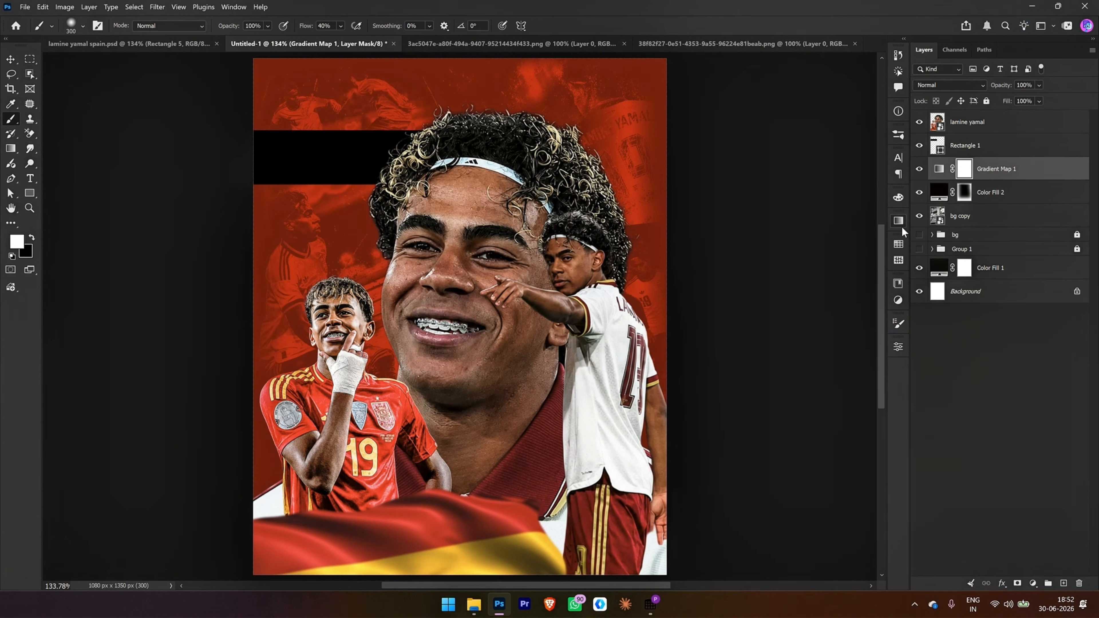
Step: Set the Gradient Map 1 layer's blend mode to Color
{"action": "left_click", "coordinate": [931, 85]}
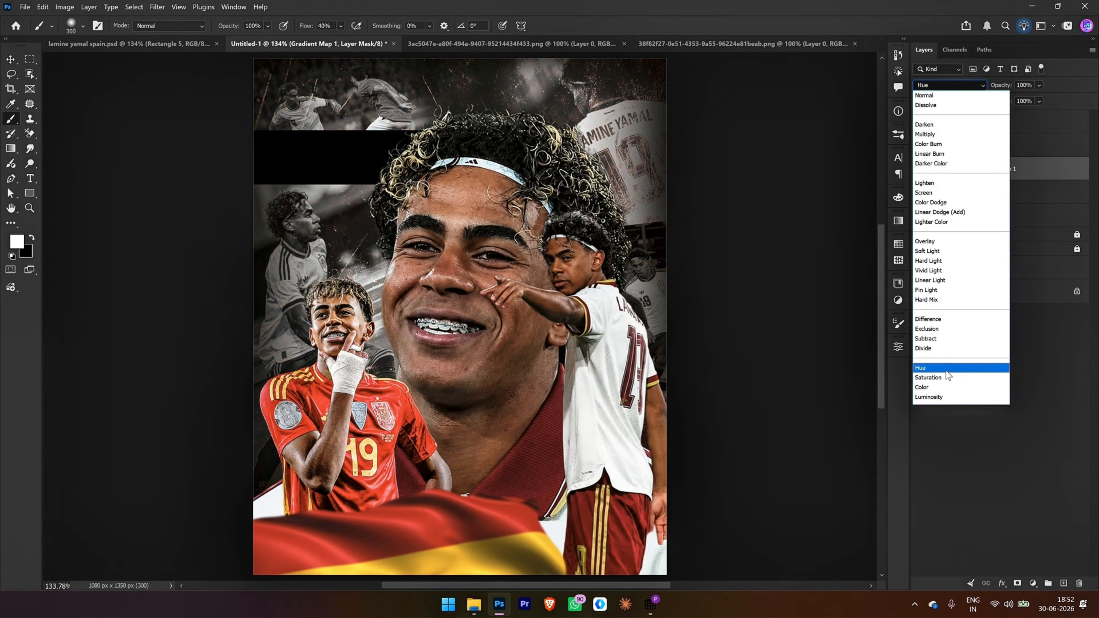
{"action": "left_click", "coordinate": [947, 389]}
{"action": "left_click", "coordinate": [898, 349]}
{"action": "left_click", "coordinate": [899, 351]}
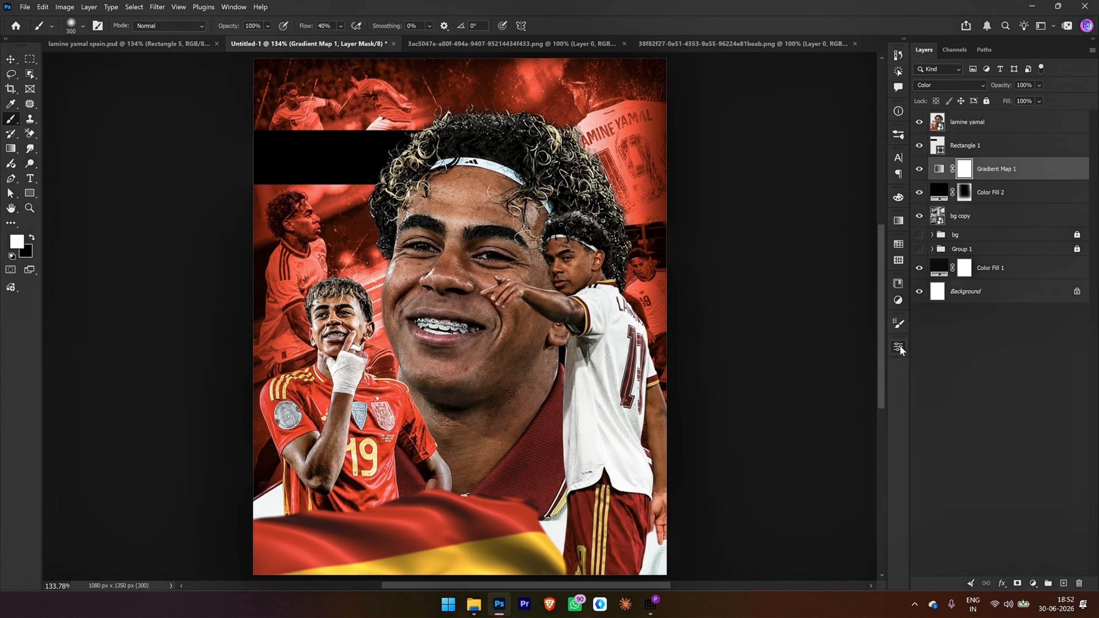
Step: Add a Curves adjustment above Gradient Map 1 and clip it to that layer
{"action": "left_click", "coordinate": [1033, 584]}
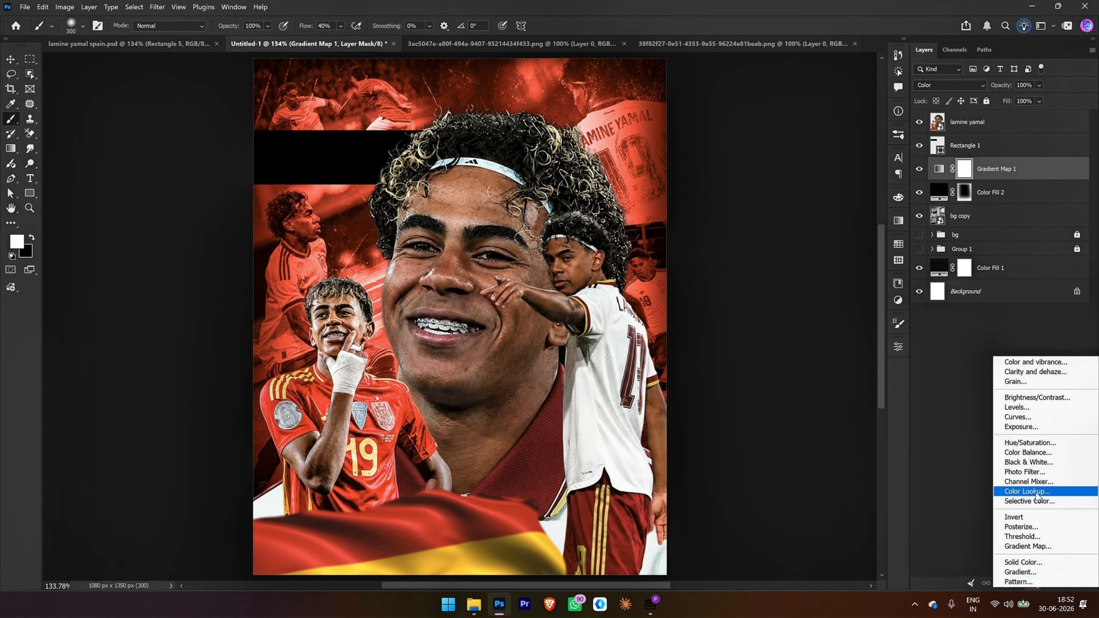
{"action": "left_click", "coordinate": [1017, 417]}
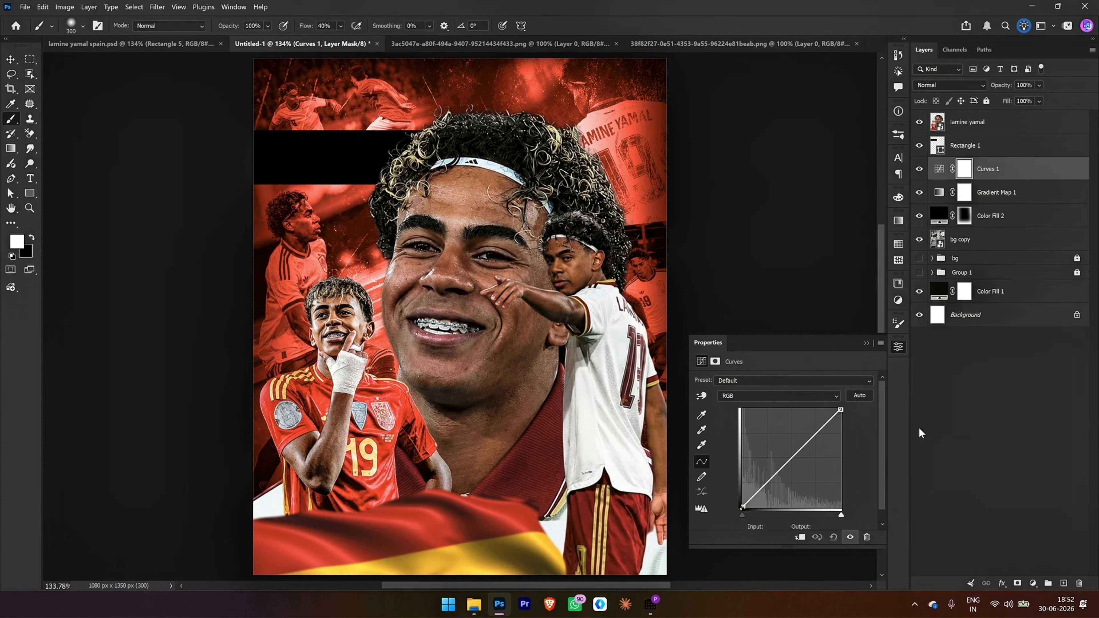
{"action": "left_click", "coordinate": [800, 538]}
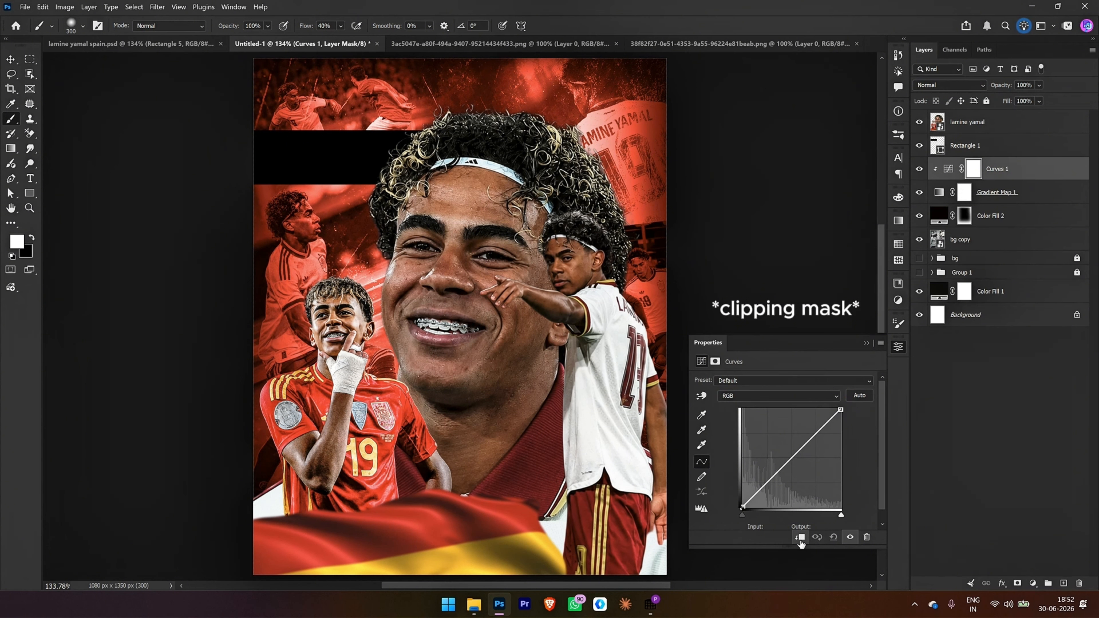
Step: Shape the Curves 1 adjustment into a high-contrast S-curve, raising the midtones and lowering the shadows to input 69, output 19
{"action": "left_click_drag", "start_coordinate": [790, 458], "coordinate": [816, 435]}
{"action": "left_click_drag", "start_coordinate": [768, 490], "coordinate": [769, 495]}
{"action": "left_click_drag", "start_coordinate": [742, 515], "coordinate": [745, 516]}
{"action": "left_click", "coordinate": [842, 515]}
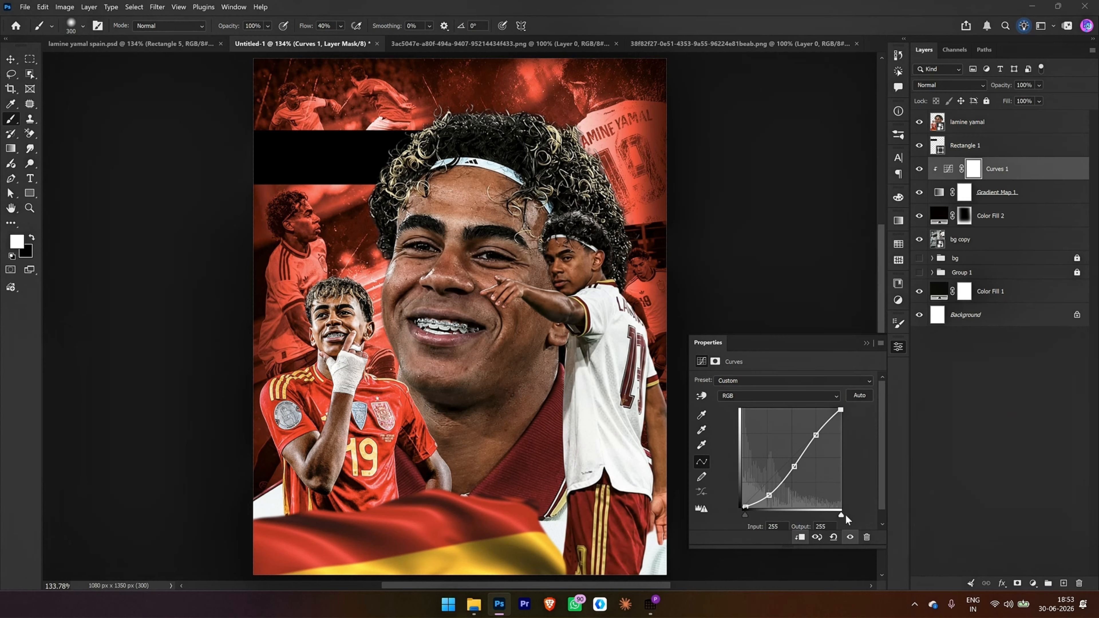
{"action": "left_click_drag", "start_coordinate": [841, 410], "coordinate": [841, 412]}
{"action": "left_click_drag", "start_coordinate": [795, 468], "coordinate": [790, 457]}
{"action": "left_click_drag", "start_coordinate": [769, 496], "coordinate": [769, 503]}
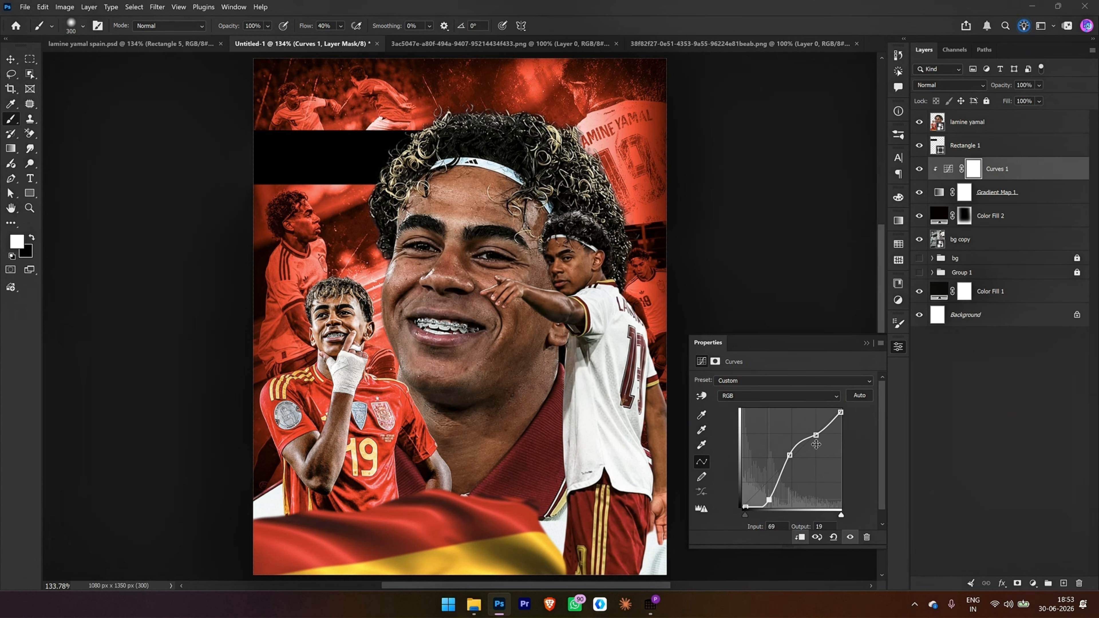
{"action": "left_click", "coordinate": [898, 346]}
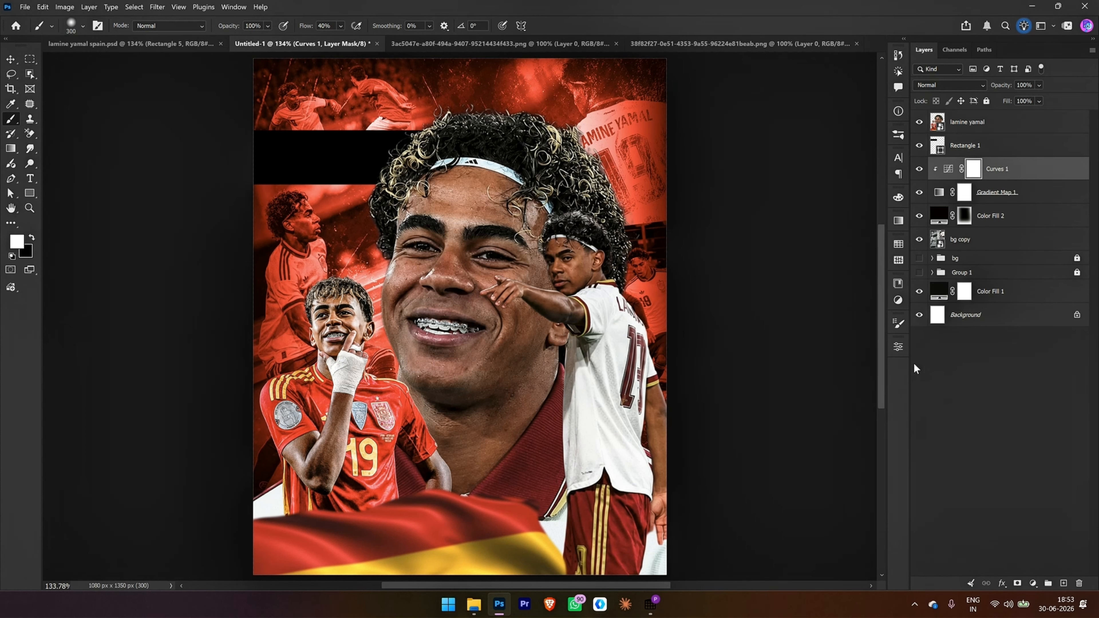
Step: Change the Rectangle 1 fill color to dark red 180000
{"action": "double_click", "coordinate": [938, 146]}
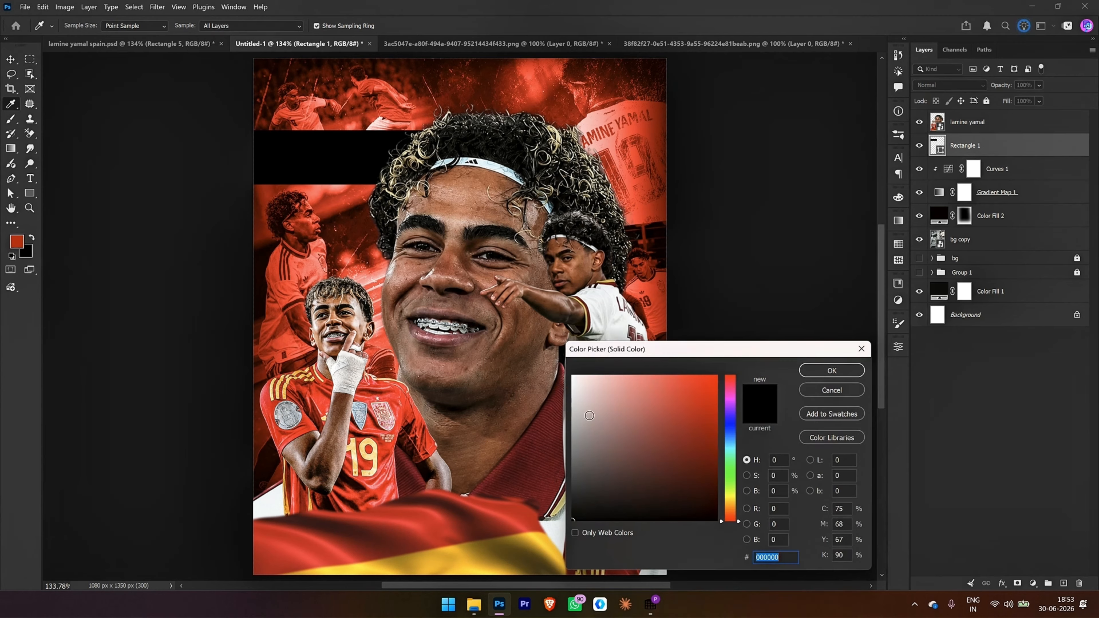
{"action": "type", "text": "18"}
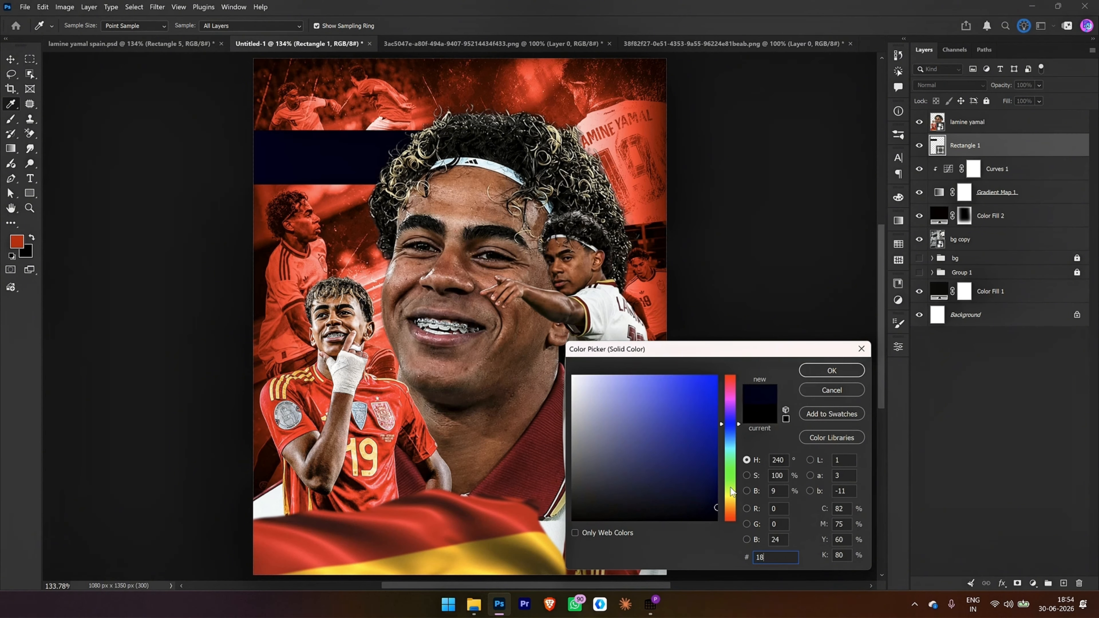
{"action": "type", "text": "00"}
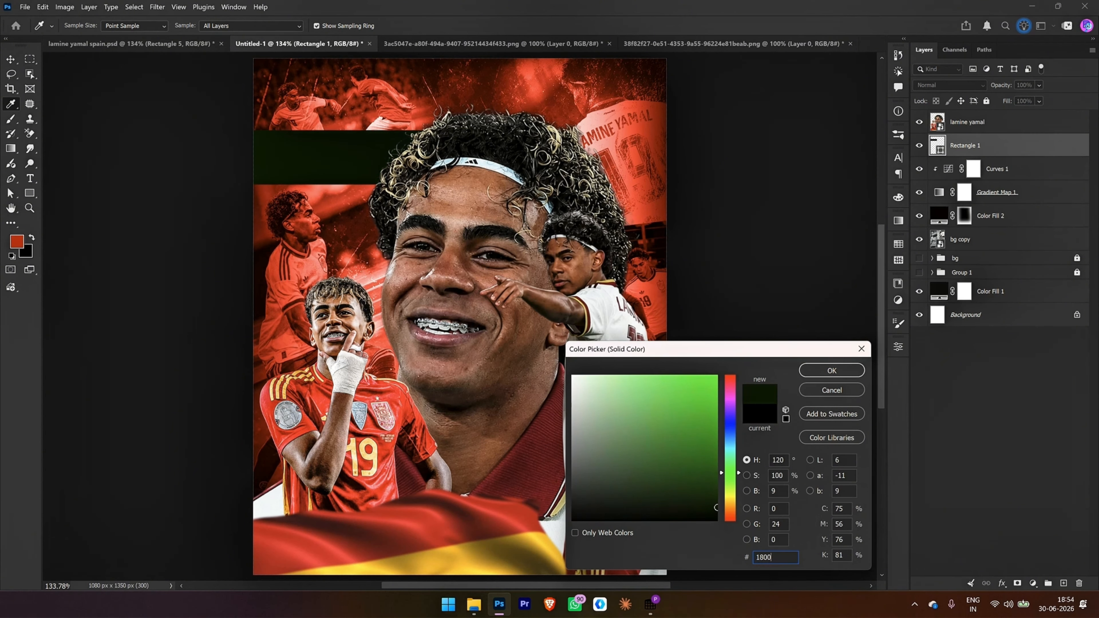
{"action": "type", "text": "00"}
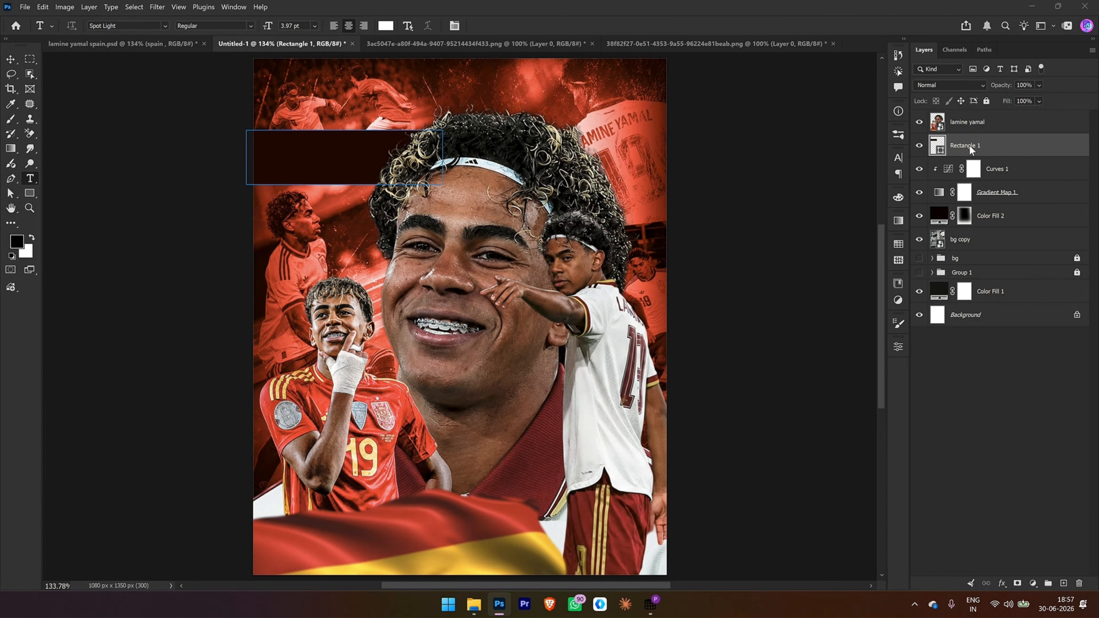
Step: Duplicate Rectangle 1 and fill the original rectangle underneath with white
{"action": "key", "text": "ctrl+j"}
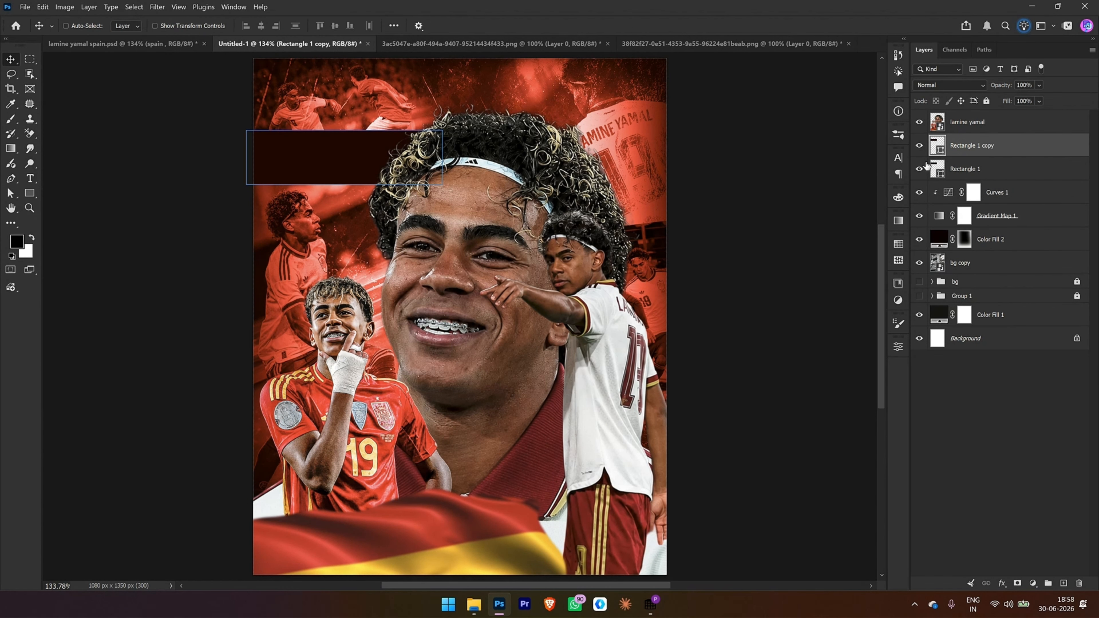
{"action": "left_click", "coordinate": [946, 169]}
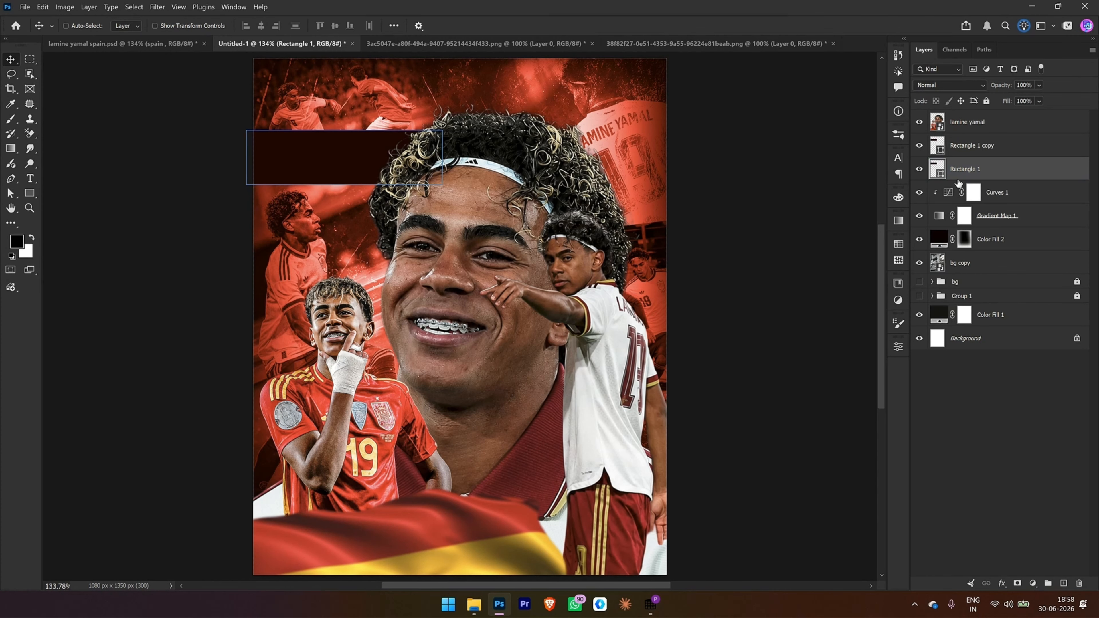
{"action": "left_click", "coordinate": [964, 194]}
{"action": "left_click", "coordinate": [963, 192], "text": "ctrl"}
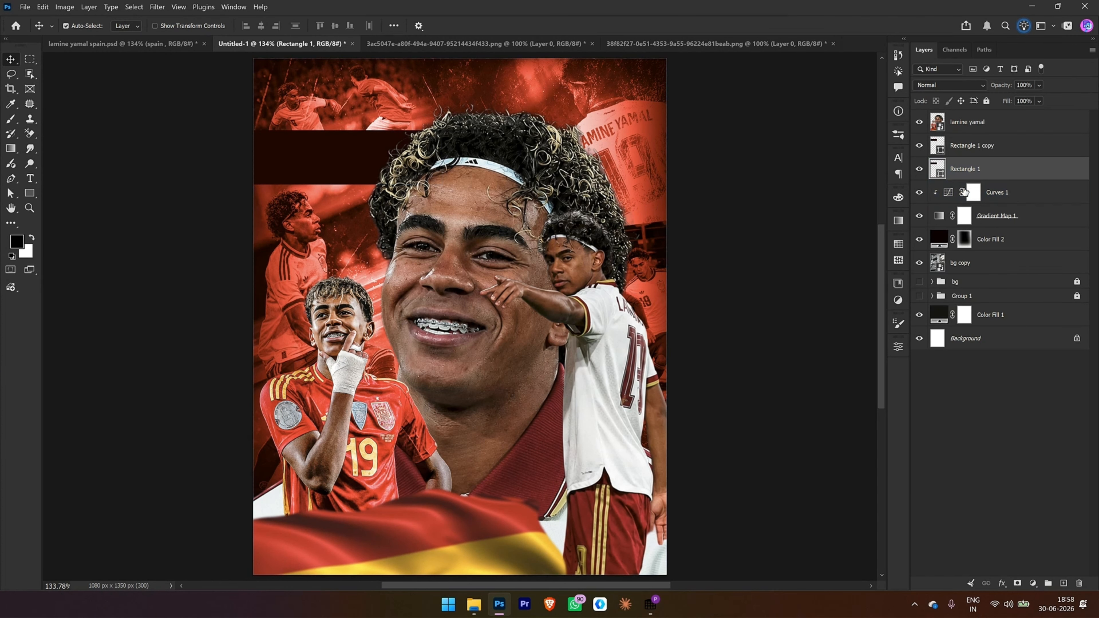
{"action": "left_click", "coordinate": [963, 192]}
Step: Add a layer mask to Rectangle 1 copy and undo a first brush stroke made on it
{"action": "left_click", "coordinate": [971, 146]}
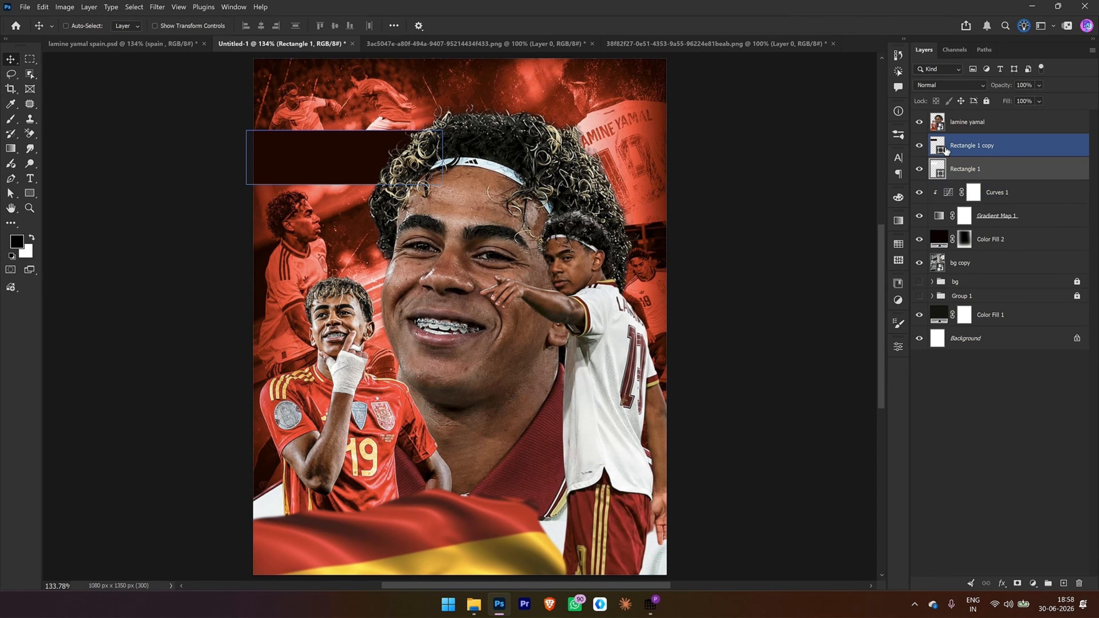
{"action": "left_click", "coordinate": [1020, 583]}
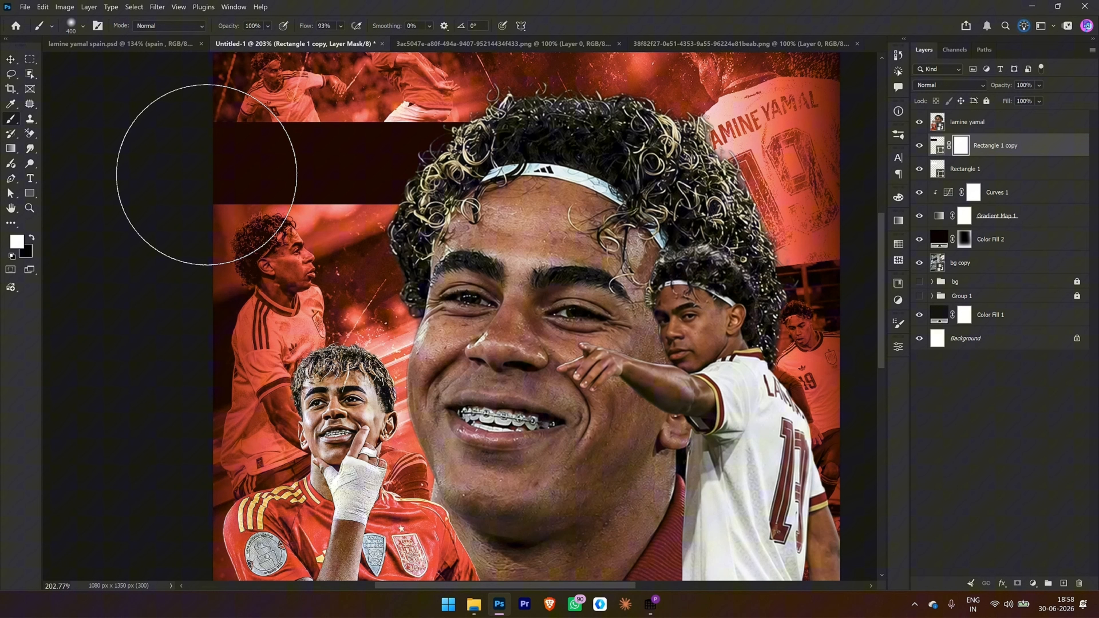
{"action": "key", "text": "x"}
{"action": "left_click_drag", "start_coordinate": [208, 153], "coordinate": [208, 135]}
{"action": "key", "text": "ctrl+z"}
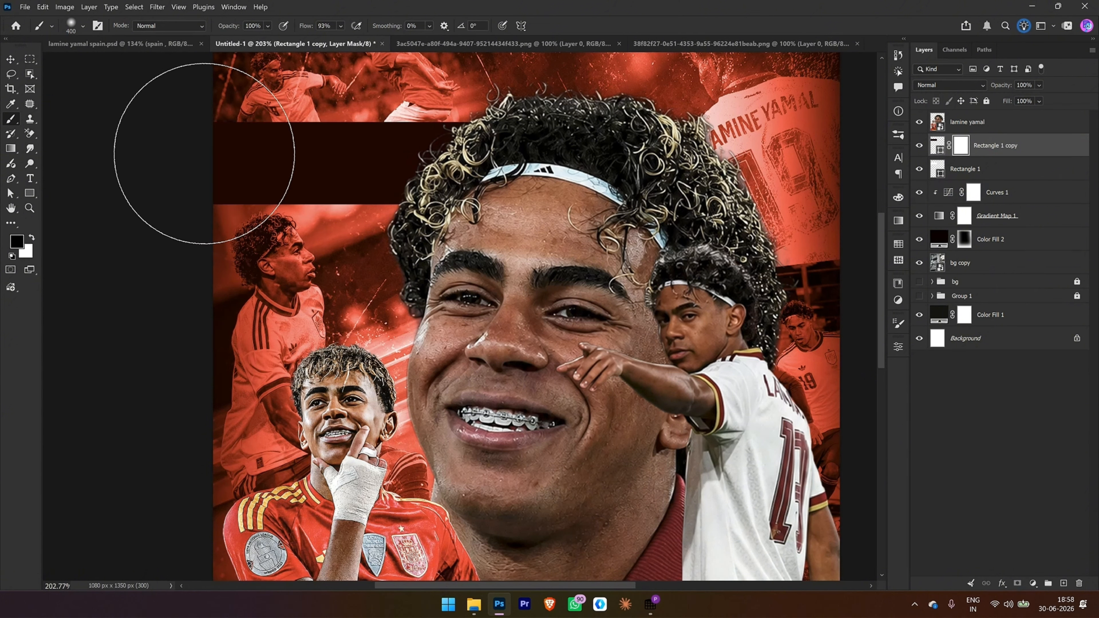
Step: Set the brush to 250 px at a -25° angle and mask out the left part of Rectangle 1 copy
{"action": "key", "text": "bracketleft"}
{"action": "key", "text": "bracketleft"}
{"action": "key", "text": "Right"}
{"action": "key", "text": "Right"}
{"action": "key", "text": "Right"}
{"action": "key", "text": "Right"}
{"action": "key", "text": "Right"}
{"action": "key", "text": "Right"}
{"action": "key", "text": "Right"}
{"action": "key", "text": "Right"}
{"action": "key", "text": "Right"}
{"action": "key", "text": "Right"}
{"action": "key", "text": "Right"}
{"action": "key", "text": "Right"}
{"action": "key", "text": "Right"}
{"action": "key", "text": "Right"}
{"action": "key", "text": "Right"}
{"action": "key", "text": "Right"}
{"action": "key", "text": "Right"}
{"action": "key", "text": "Right"}
{"action": "key", "text": "Right"}
{"action": "key", "text": "Right"}
{"action": "key", "text": "Right"}
{"action": "key", "text": "Right"}
{"action": "key", "text": "Right"}
{"action": "key", "text": "Right"}
{"action": "key", "text": "Right"}
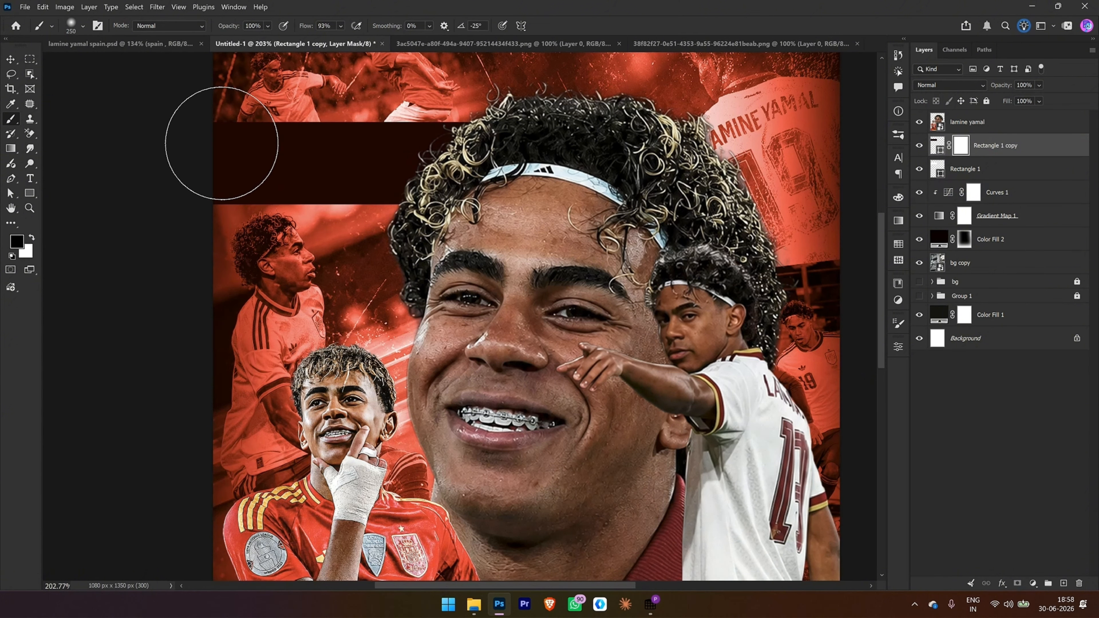
{"action": "mouse_move", "coordinate": [244, 128]}
{"action": "left_mouse_down"}
{"action": "mouse_move", "coordinate": [216, 124]}
{"action": "mouse_move", "coordinate": [235, 137]}
{"action": "mouse_move", "coordinate": [196, 184]}
{"action": "mouse_move", "coordinate": [380, 184]}
{"action": "left_mouse_up"}
Step: Set the white Rectangle 1 layer's blend mode to Overlay
{"action": "left_click", "coordinate": [975, 174]}
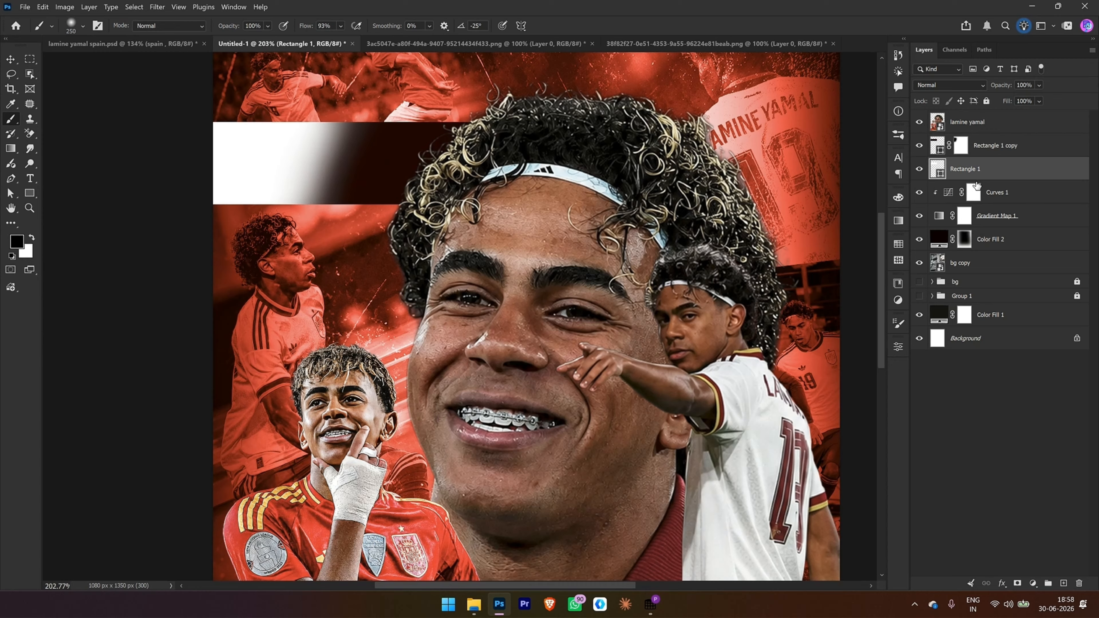
{"action": "left_click", "coordinate": [945, 84]}
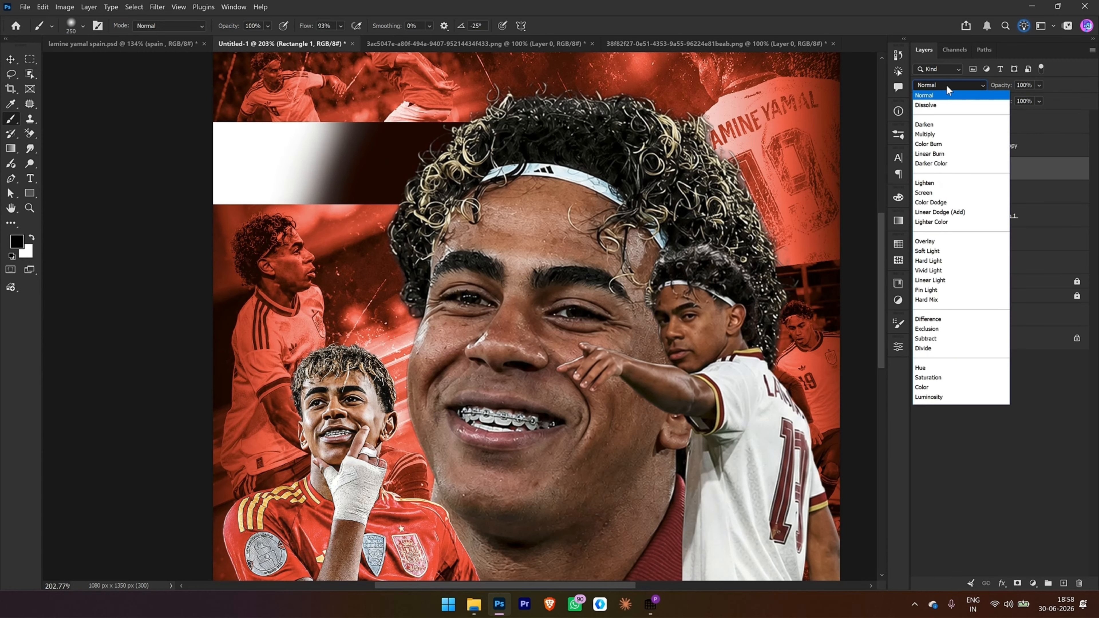
{"action": "left_click", "coordinate": [954, 242]}
{"action": "key", "text": "ctrl+0"}
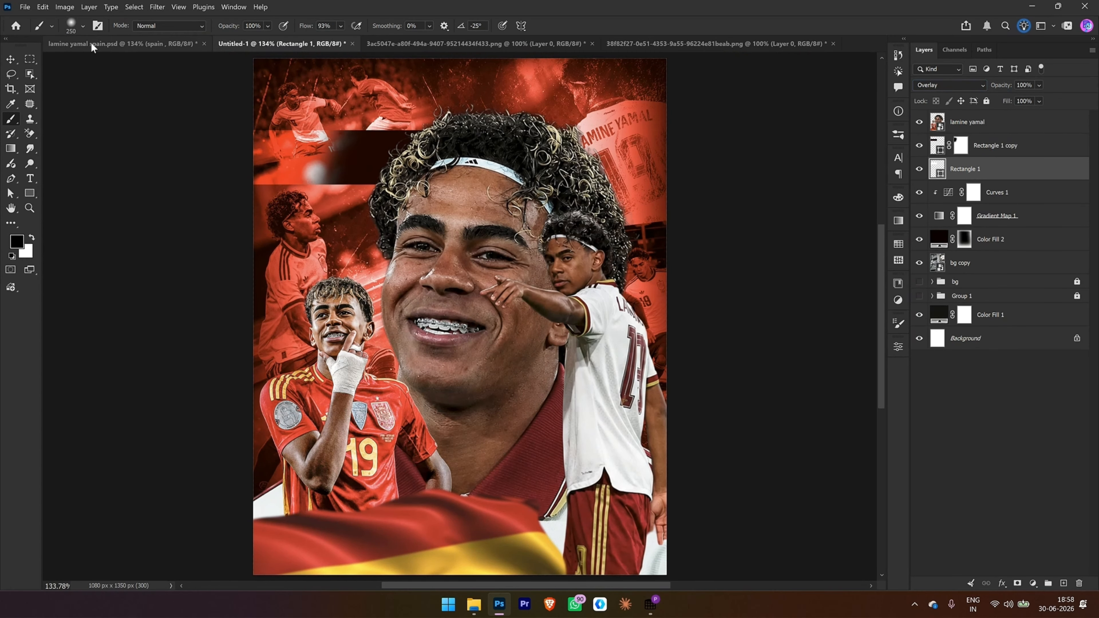
Step: Add the white text "spain" above Rectangle 1 copy, scaled to about 218% and placed over the banner beside the player's hair
{"action": "key", "text": "t"}
{"action": "left_click", "coordinate": [291, 161]}
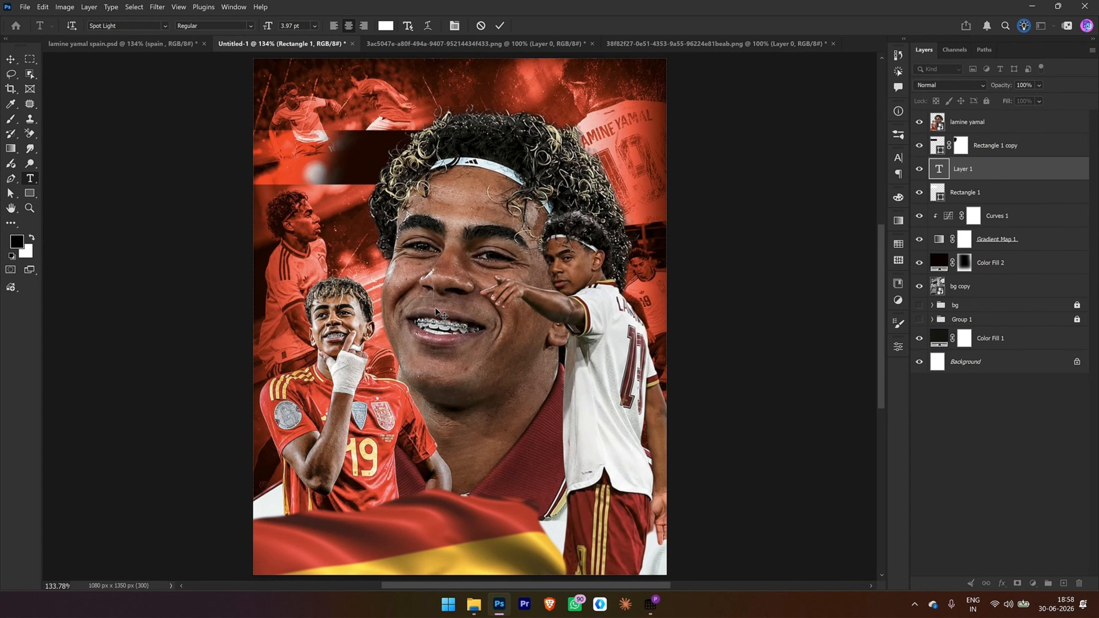
{"action": "type", "text": "spain"}
{"action": "left_click", "coordinate": [775, 162]}
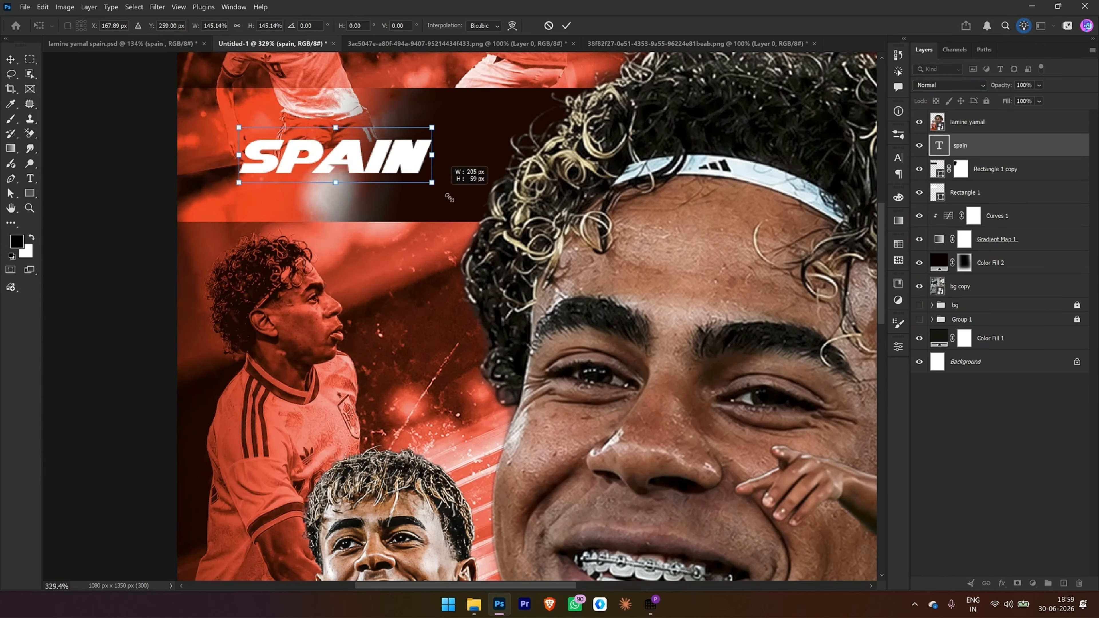
{"action": "left_click_drag", "start_coordinate": [433, 184], "coordinate": [481, 197]}
{"action": "left_click_drag", "start_coordinate": [426, 169], "coordinate": [432, 157]}
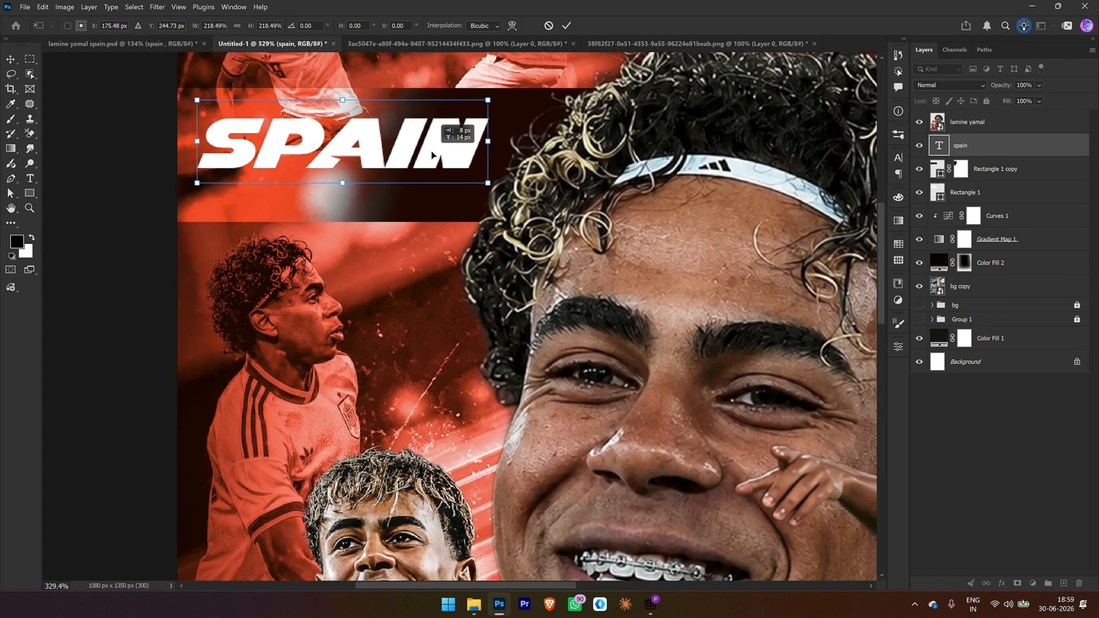
{"action": "key", "text": "Return"}
{"action": "key", "text": "ctrl+0"}
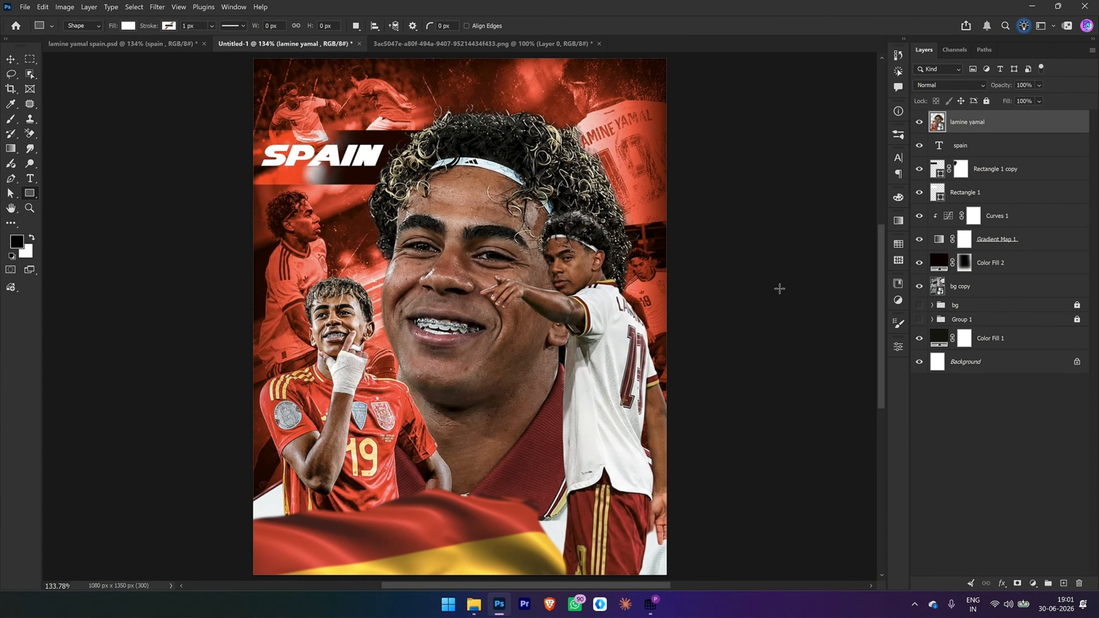
Step: Open the lamine yamal smart object, shift the center image slightly upward, and return to the Untitled-1 poster
{"action": "double_click", "coordinate": [937, 125]}
{"action": "key", "text": "v"}
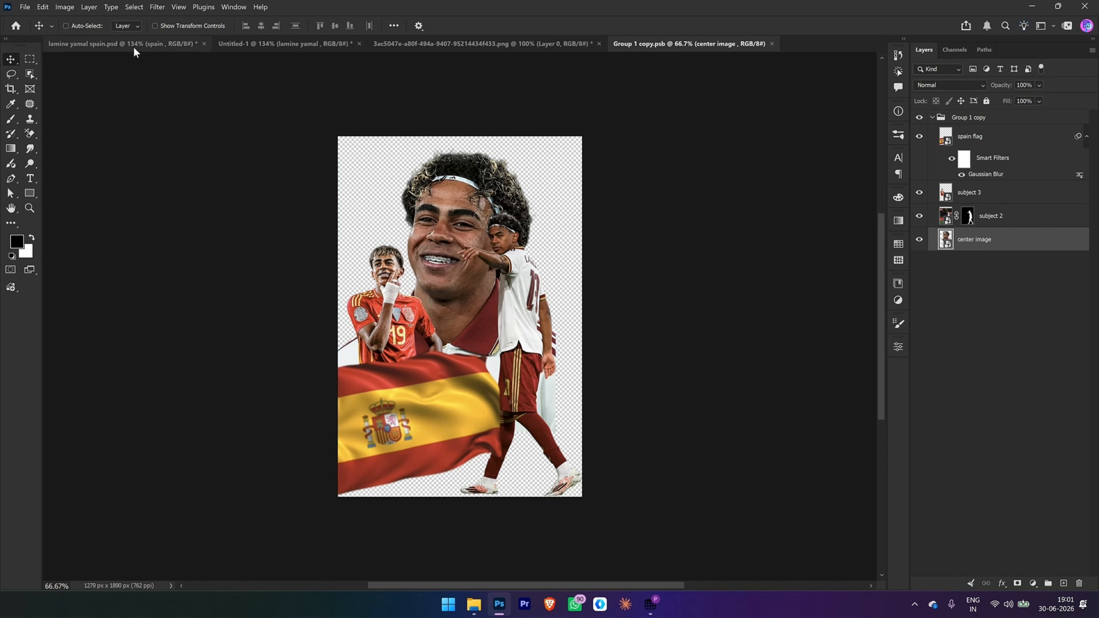
{"action": "left_click", "coordinate": [285, 43]}
Step: Draw a white rectangle about 512 × 276 px at the poster's right edge and place it behind the lamine yamal layer
{"action": "left_click", "coordinate": [30, 193]}
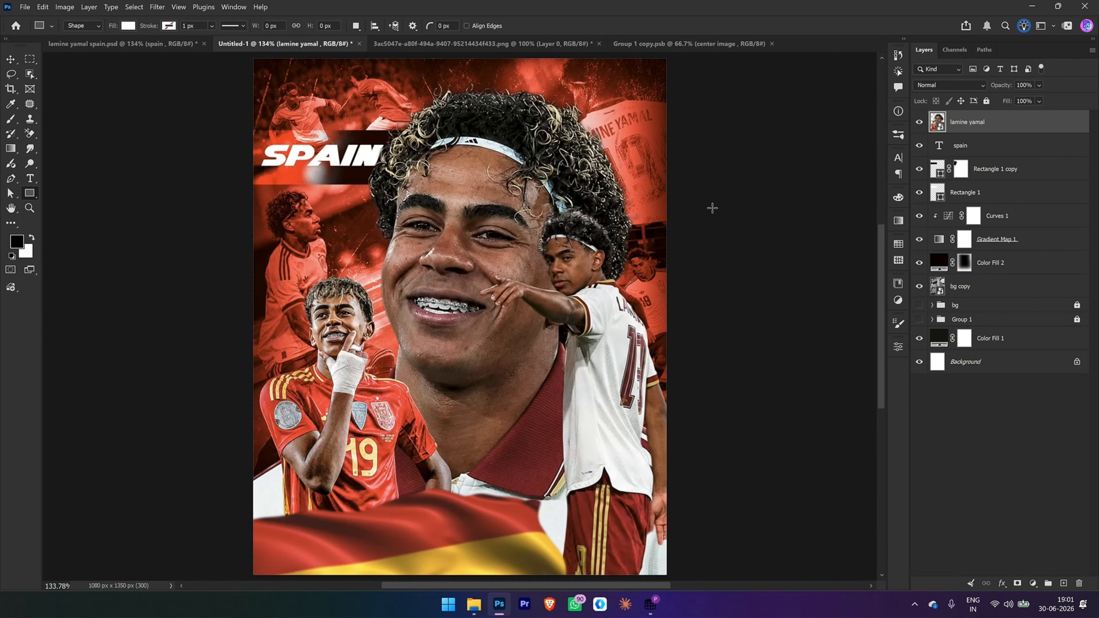
{"action": "left_click_drag", "start_coordinate": [512, 167], "coordinate": [707, 273]}
{"action": "left_click", "coordinate": [871, 340]}
{"action": "key", "text": "ctrl+["}
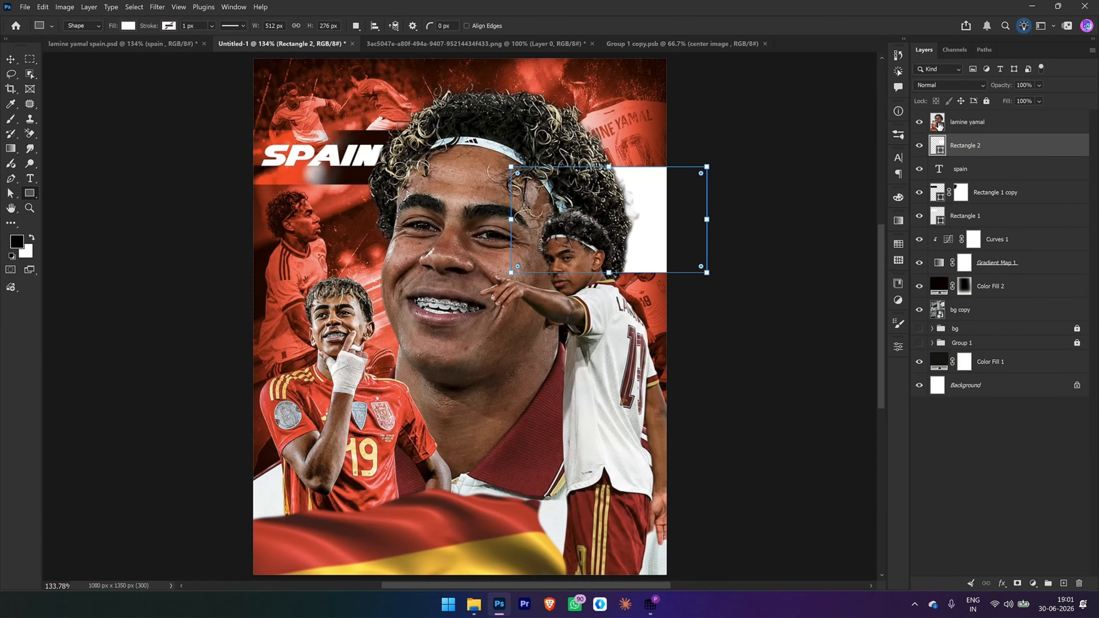
Step: Reduce the height of Rectangle 2 and move it up and slightly right, beside the large player's hair
{"action": "key", "text": "ctrl+t"}
{"action": "left_click_drag", "start_coordinate": [609, 273], "coordinate": [610, 254]}
{"action": "left_click_drag", "start_coordinate": [642, 222], "coordinate": [654, 195]}
{"action": "left_click", "coordinate": [558, 26]}
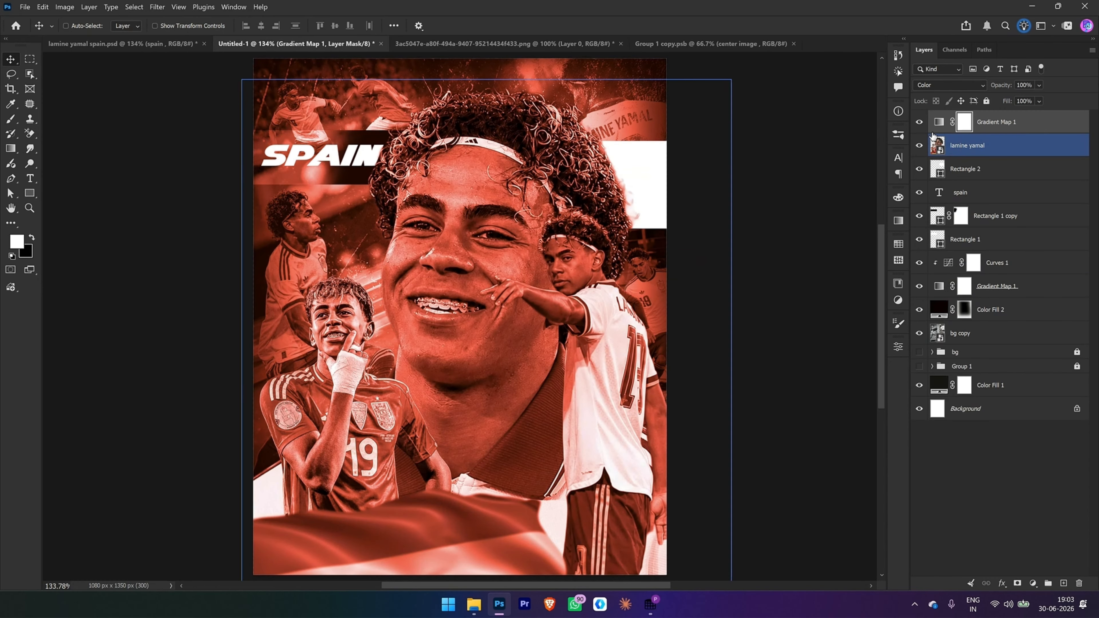
Step: Clip the top Gradient Map 1 to lamine yamal and place a duplicate of lamine yamal above it at 55% opacity
{"action": "left_click", "coordinate": [933, 133], "text": "alt"}
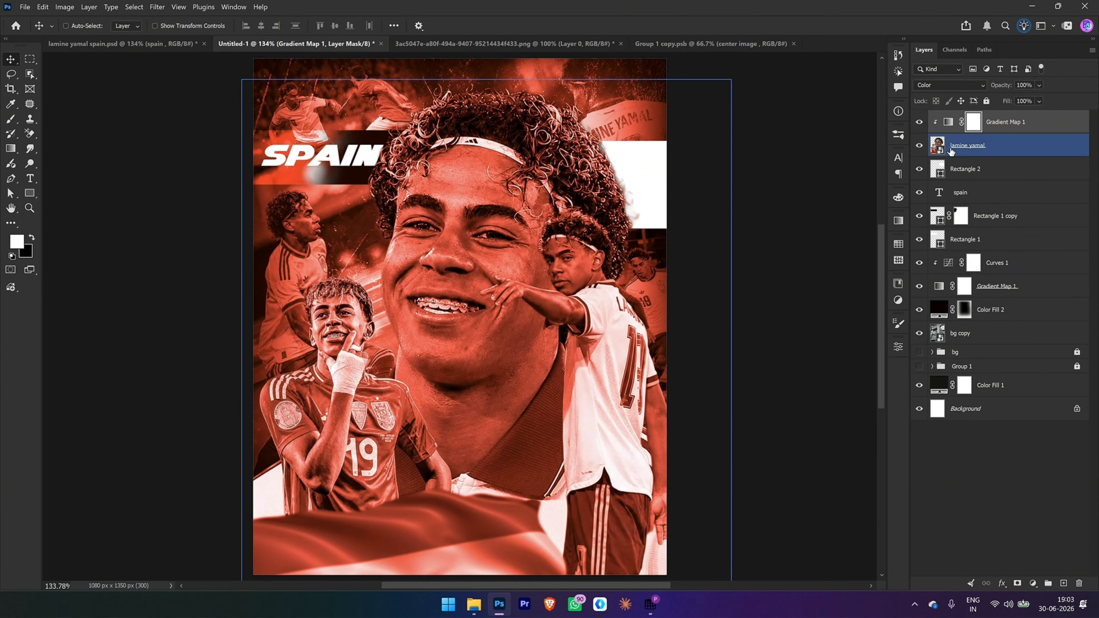
{"action": "left_click", "coordinate": [966, 147]}
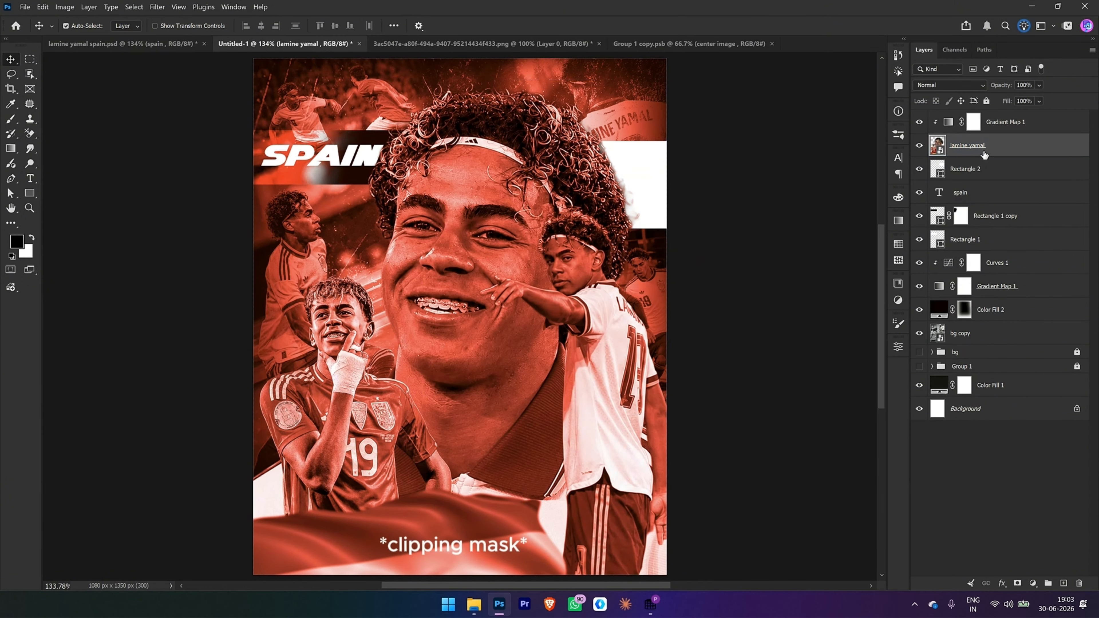
{"action": "key", "text": "ctrl+j"}
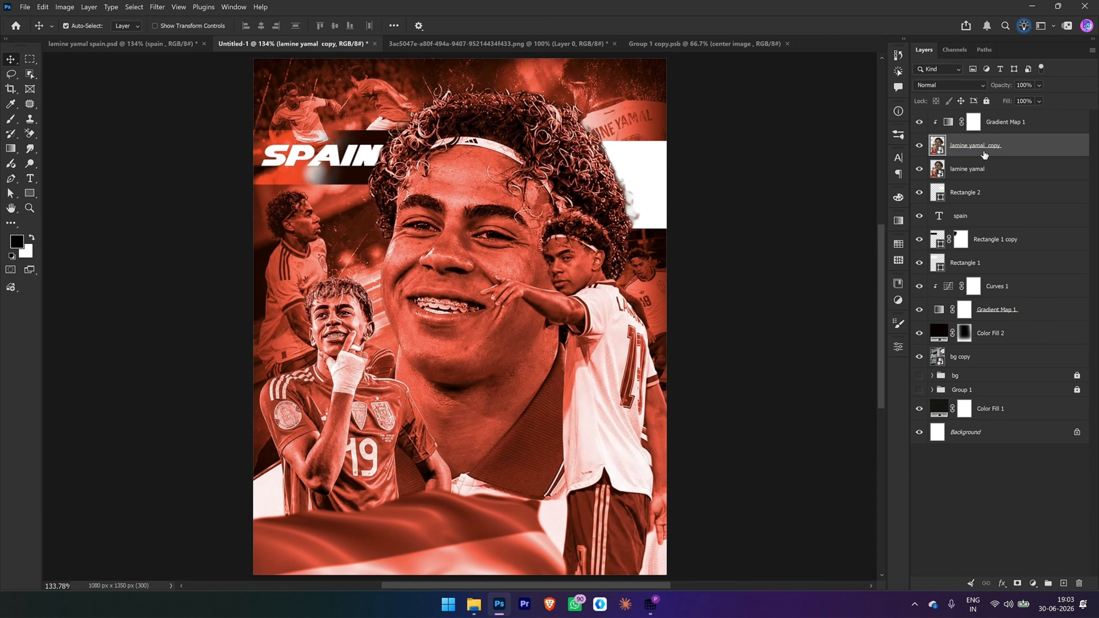
{"action": "key", "text": "ctrl+]"}
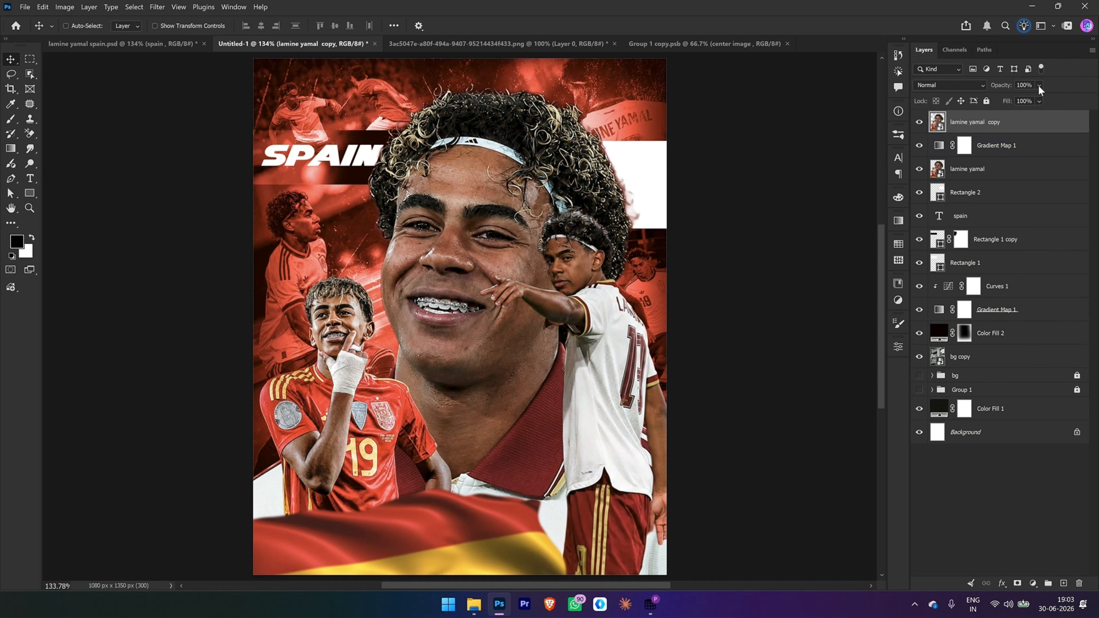
{"action": "left_click", "coordinate": [1029, 84]}
{"action": "type", "text": "55"}
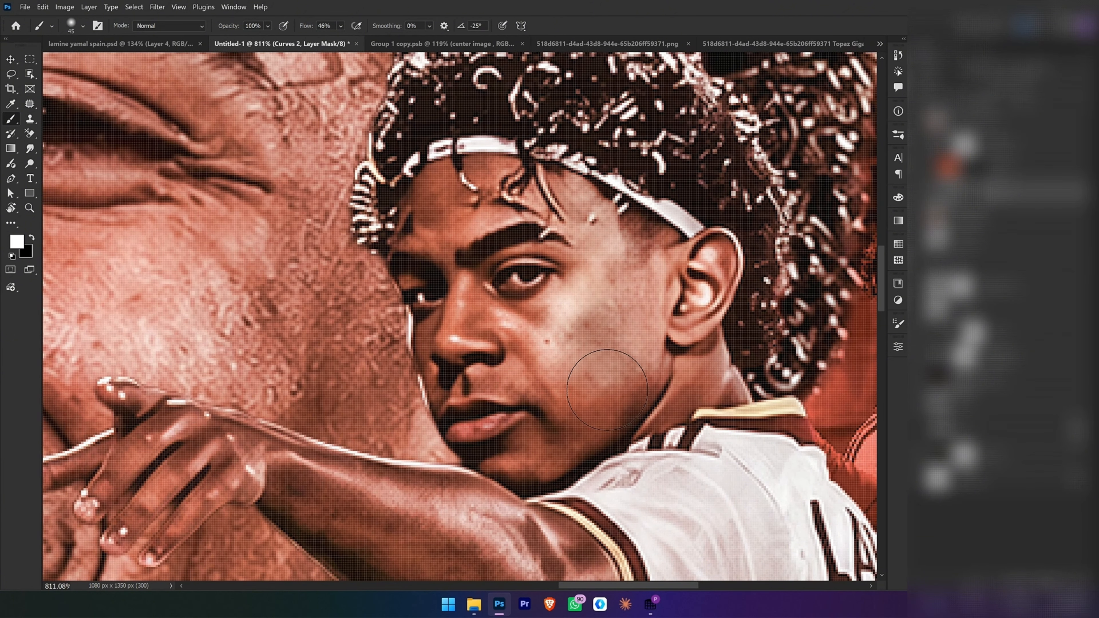
Step: Paint white on the Curves 2 layer mask along the pointing player's outstretched arm
{"action": "left_click_drag", "start_coordinate": [469, 515], "coordinate": [358, 481]}
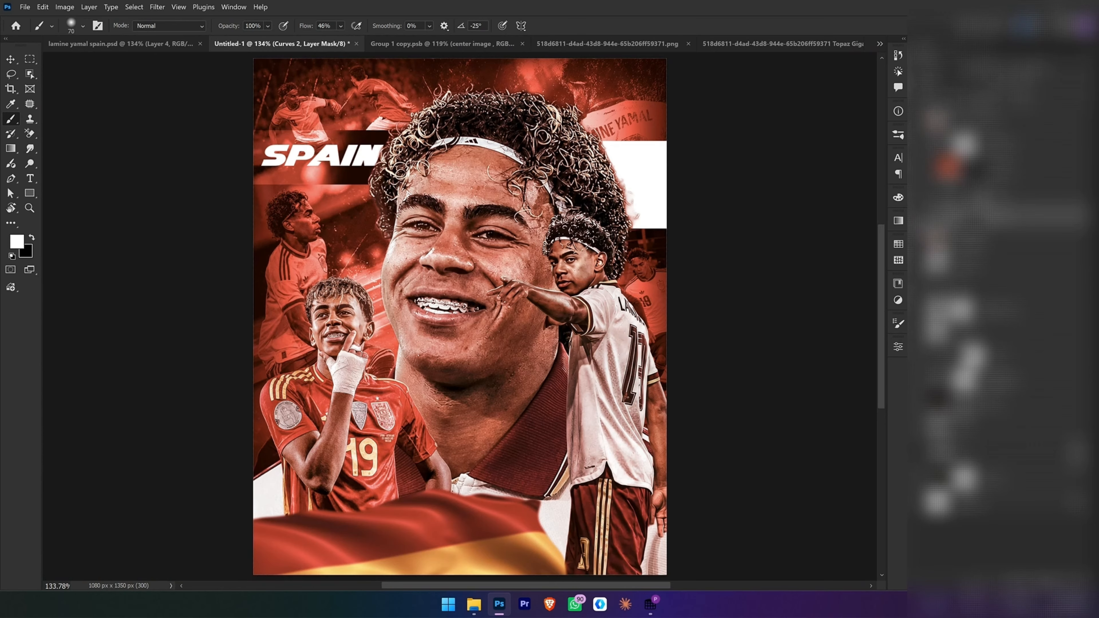
Step: Draw a thin white strip about 310 × 22 px above Rectangle 2 at the right edge and move its layer below Rectangle 2
{"action": "left_click_drag", "start_coordinate": [454, 175], "coordinate": [750, 196]}
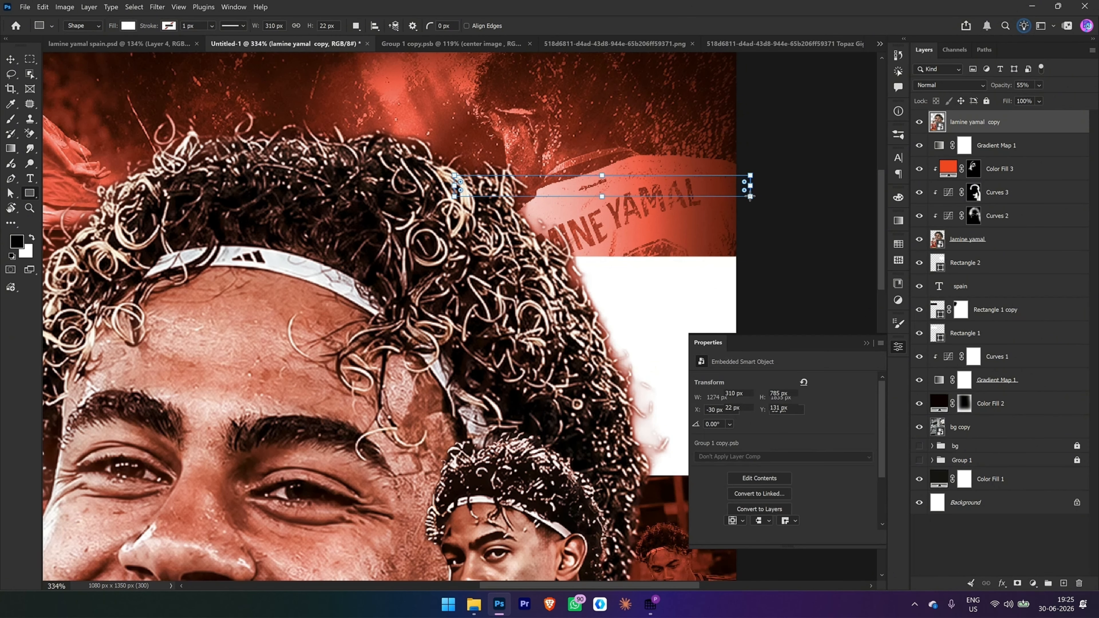
{"action": "key", "text": "ctrl+bracketleft"}
{"action": "key", "text": "ctrl+bracketleft"}
{"action": "key", "text": "ctrl+bracketleft"}
{"action": "key", "text": "ctrl+bracketleft"}
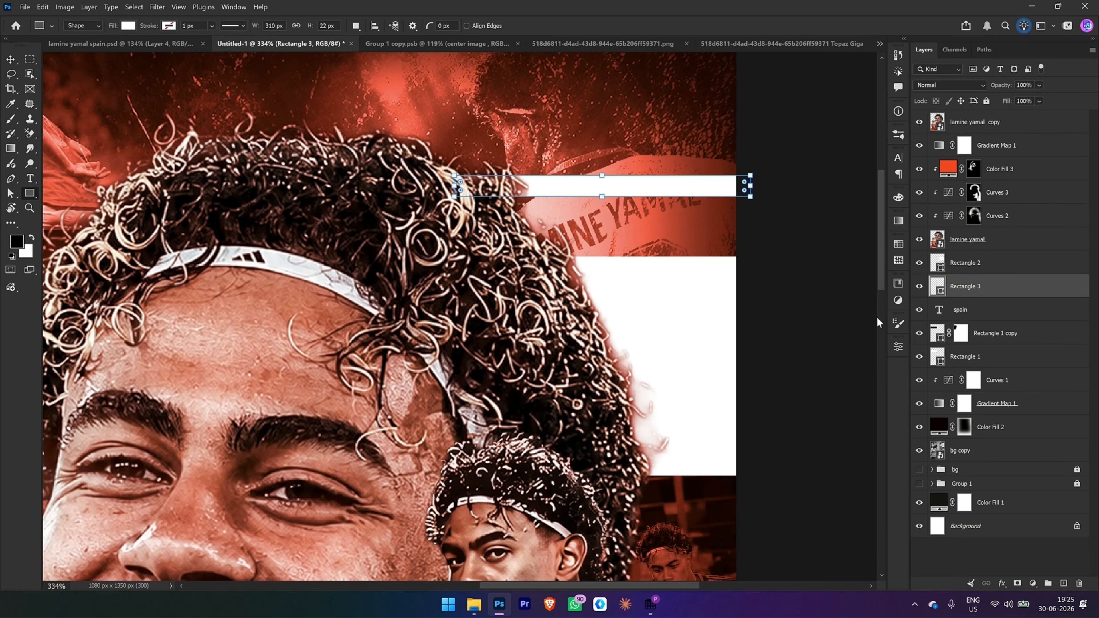
Step: Nudge the thin strip down toward the top of Rectangle 2 and reduce its height from the upper edge
{"action": "key", "text": "v"}
{"action": "key", "text": "Down"}
{"action": "key", "text": "Down"}
{"action": "key", "text": "Down"}
{"action": "key", "text": "Down"}
{"action": "key", "text": "Down"}
{"action": "key", "text": "Down"}
{"action": "key", "text": "Down"}
{"action": "key", "text": "Down"}
{"action": "key", "text": "Down"}
{"action": "key", "text": "Down"}
{"action": "key", "text": "Down"}
{"action": "key", "text": "Down"}
{"action": "key", "text": "Down"}
{"action": "key", "text": "Down"}
{"action": "key", "text": "Down"}
{"action": "key", "text": "Down"}
{"action": "key", "text": "Down"}
{"action": "key", "text": "Down"}
{"action": "key", "text": "Down"}
{"action": "key", "text": "Down"}
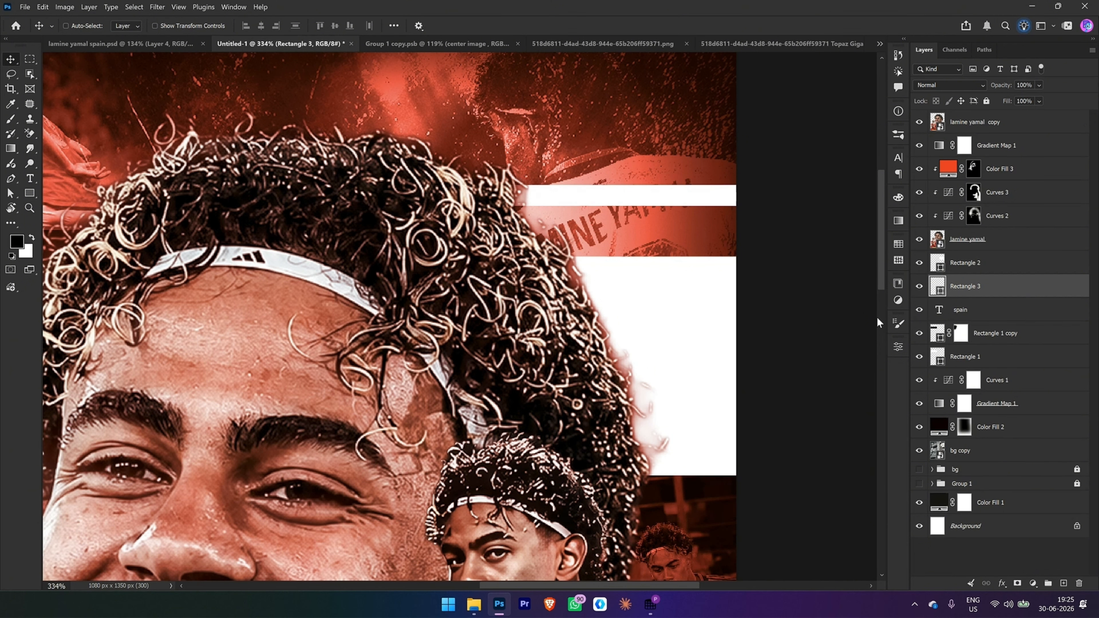
{"action": "key", "text": "Down"}
{"action": "key", "text": "Down"}
{"action": "key", "text": "Down"}
{"action": "key", "text": "Down"}
{"action": "key", "text": "Down"}
{"action": "key", "text": "Down"}
{"action": "key", "text": "Down"}
{"action": "key", "text": "ctrl+t"}
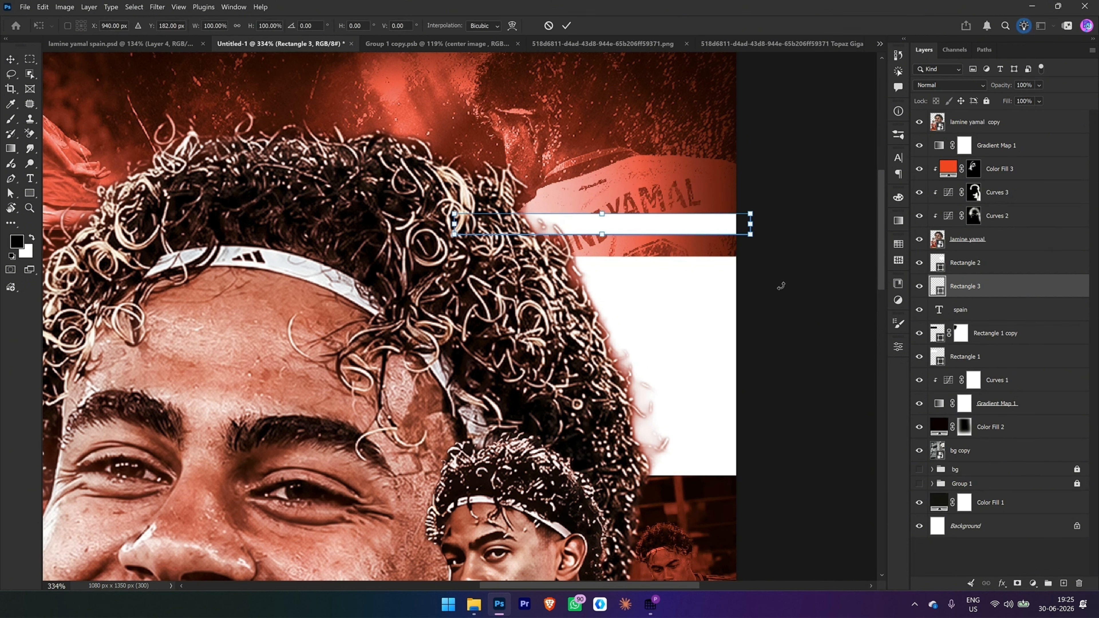
{"action": "left_click_drag", "start_coordinate": [606, 212], "coordinate": [607, 221]}
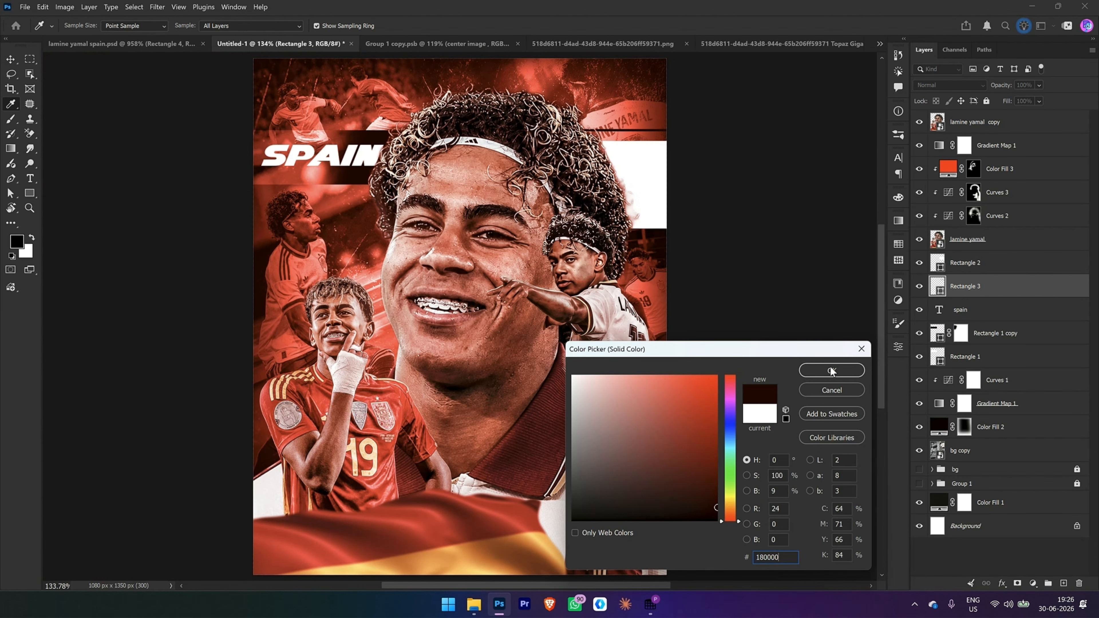
Step: Fill the thin strip Rectangle 3 with #180000 and duplicate its layer
{"action": "left_click", "coordinate": [831, 371]}
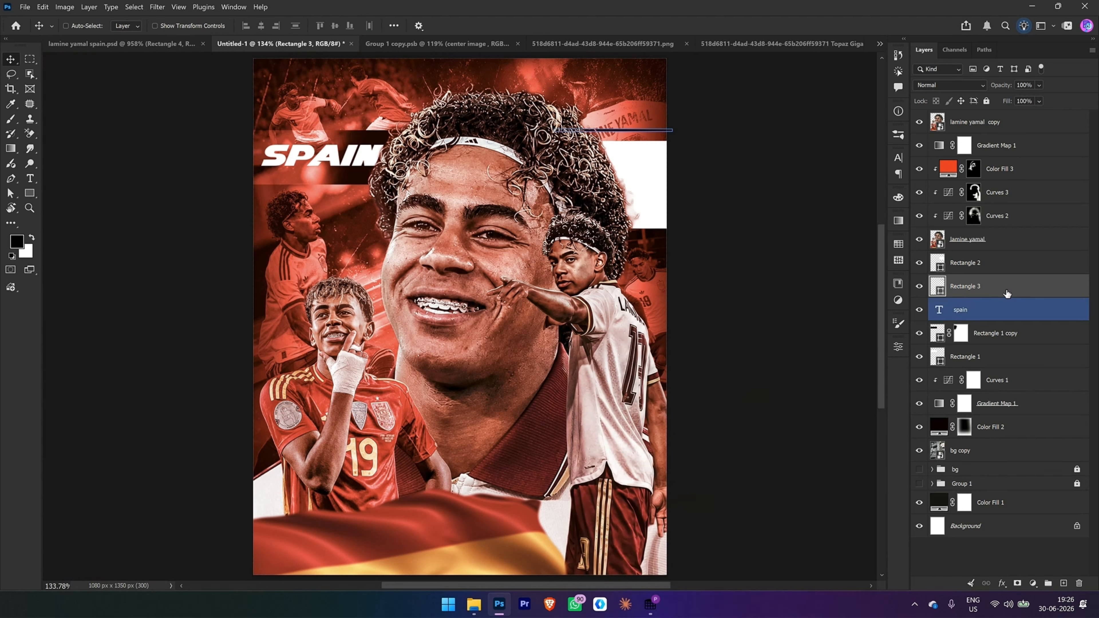
{"action": "key", "text": "ctrl+j"}
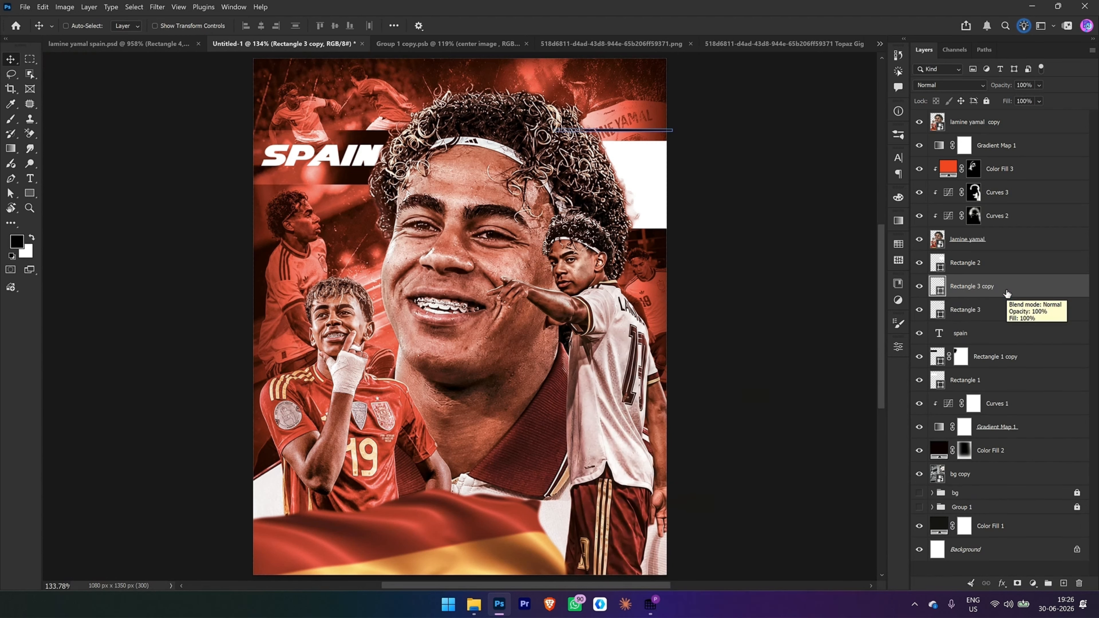
{"action": "left_click", "coordinate": [981, 311], "text": "ctrl"}
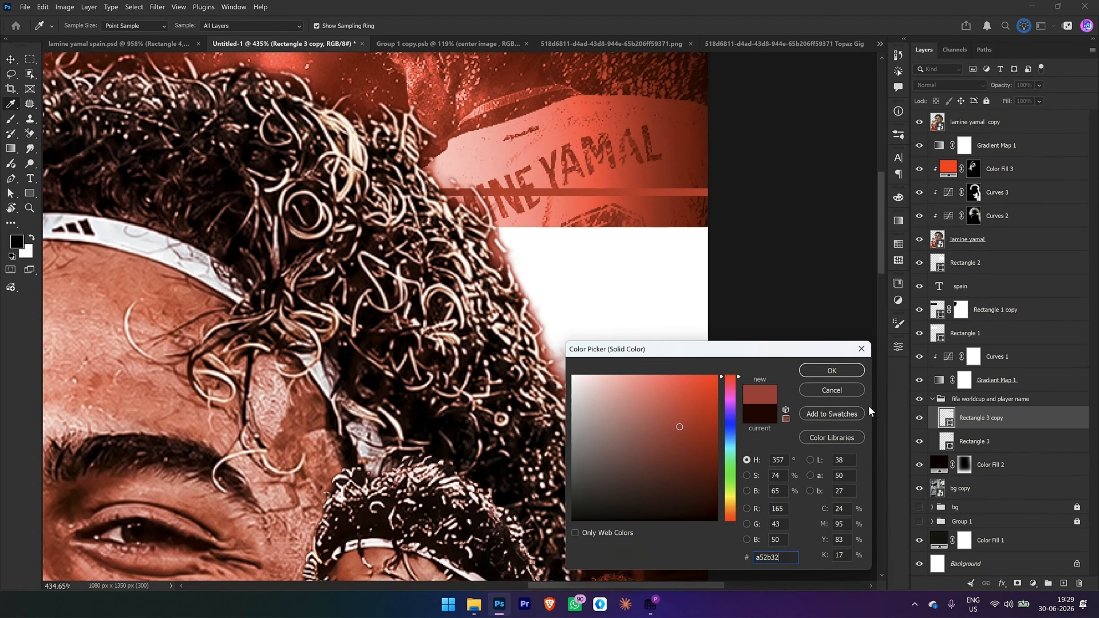
Step: Recolor Rectangle 3 copy to #a52b32 and set its blend mode to Color Dodge
{"action": "left_click", "coordinate": [839, 370]}
{"action": "left_click", "coordinate": [950, 84]}
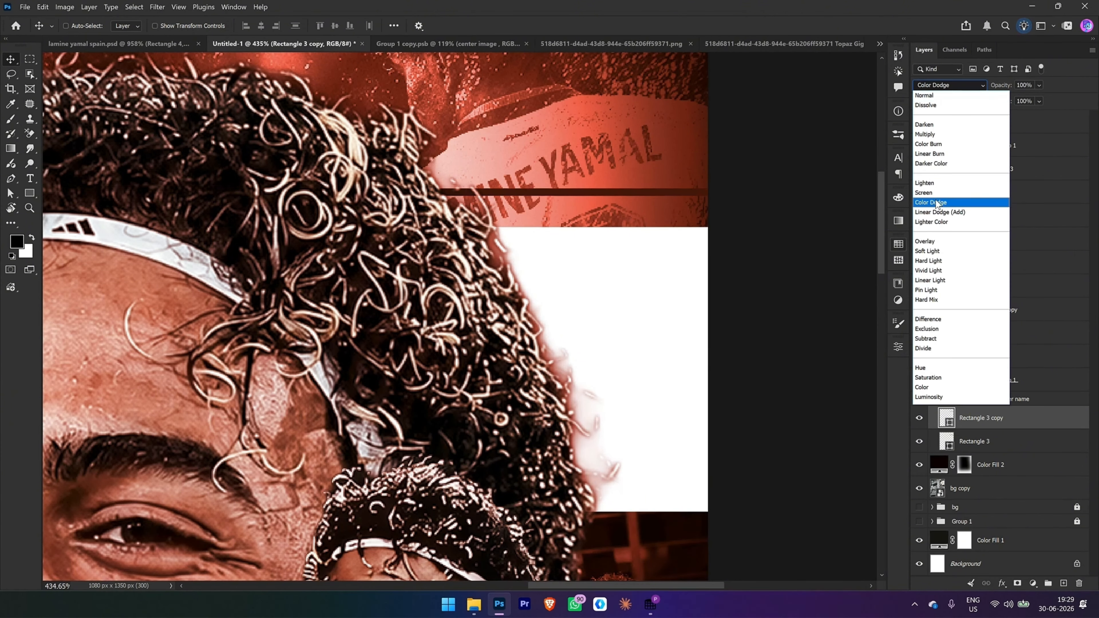
Step: Add a layer mask to Rectangle 3 and paint it black with a soft brush to fade the strip beside the hair
{"action": "left_click", "coordinate": [974, 442]}
{"action": "left_click", "coordinate": [1017, 583]}
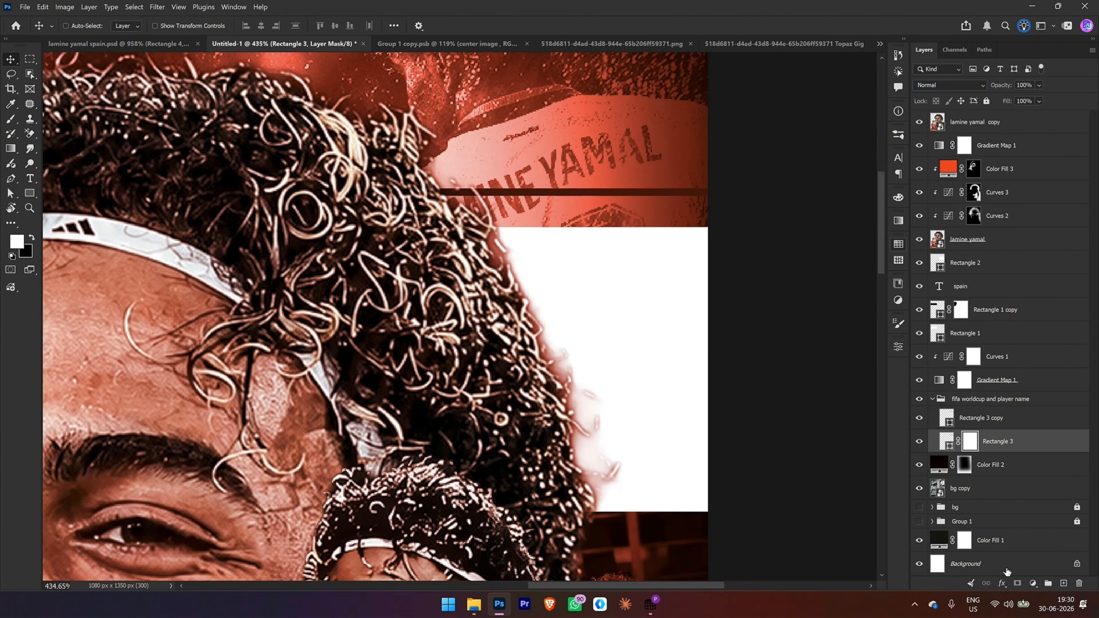
{"action": "left_click_drag", "start_coordinate": [537, 161], "coordinate": [556, 155]}
{"action": "left_click_drag", "start_coordinate": [611, 190], "coordinate": [492, 201]}
{"action": "key", "text": "b"}
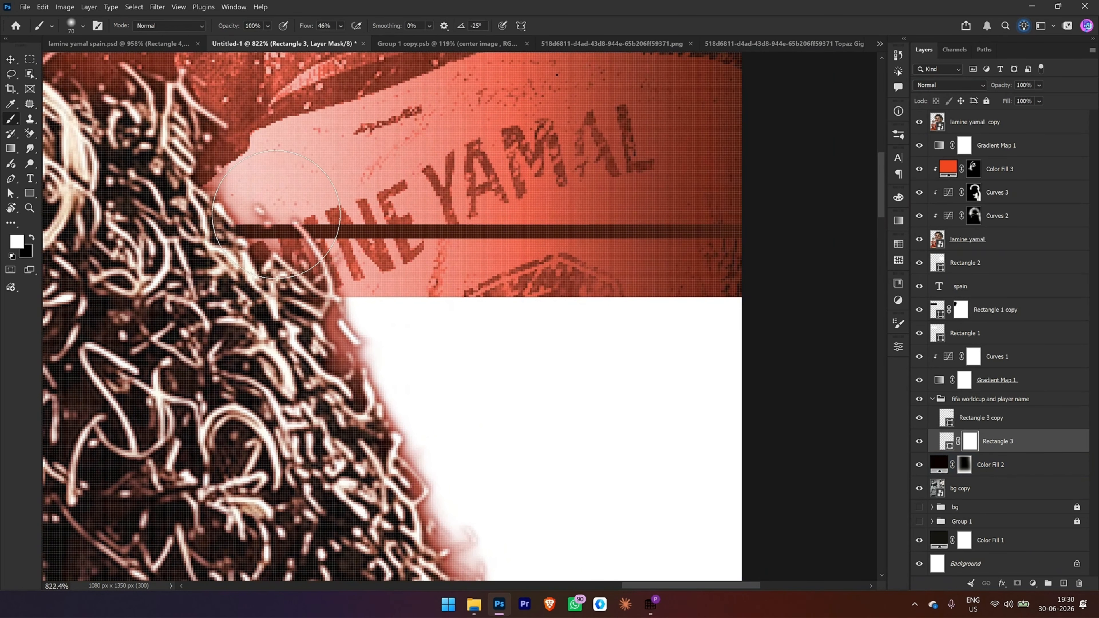
{"action": "key", "text": "x"}
{"action": "mouse_move", "coordinate": [282, 203]}
{"action": "left_mouse_down"}
{"action": "mouse_move", "coordinate": [426, 222]}
{"action": "mouse_move", "coordinate": [485, 186]}
{"action": "mouse_move", "coordinate": [519, 192]}
{"action": "left_mouse_up"}
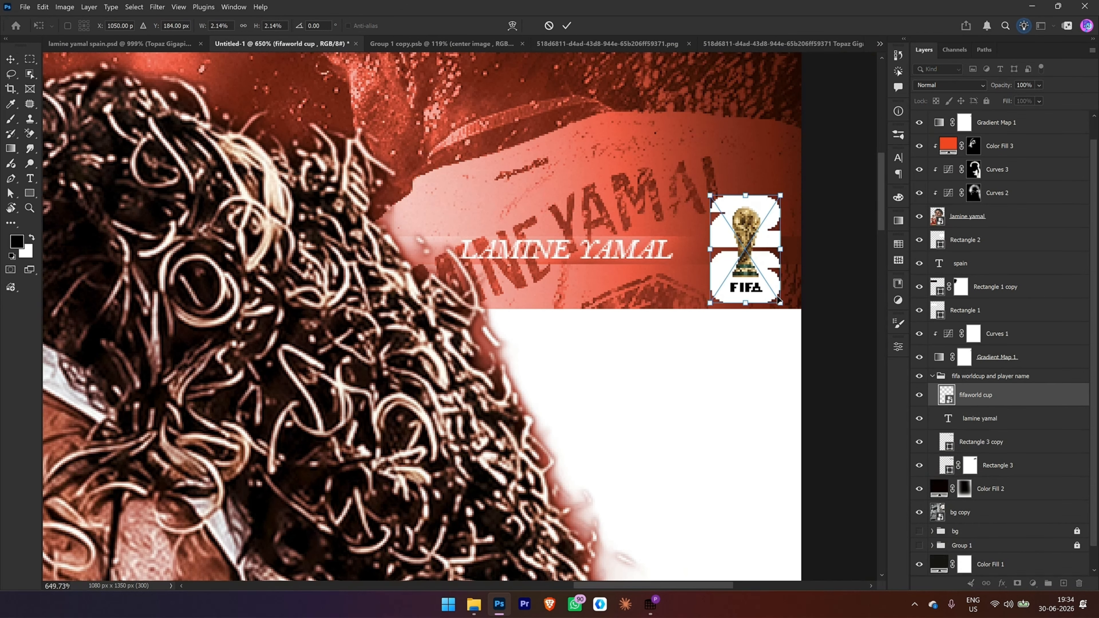
Step: Place the fifaworld cup logo at 2.14% scale beside the LAMINE YAMAL text, near the poster's right edge
{"action": "left_click", "coordinate": [566, 26]}
{"action": "key", "text": "ctrl+0"}
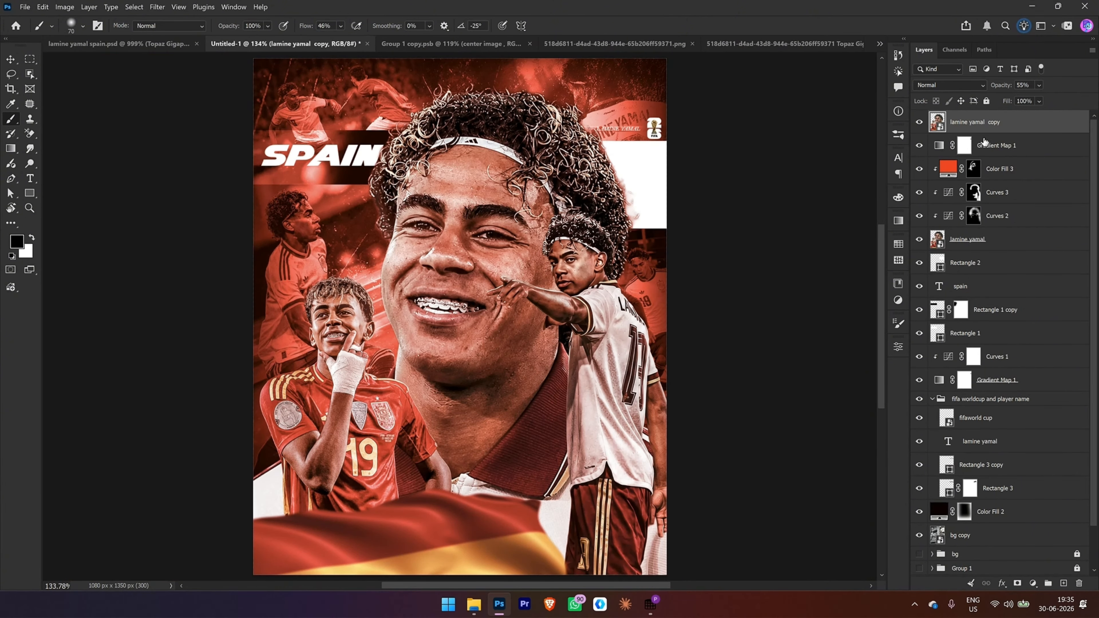
Step: Stamp all visible layers into a new layer above lamine yamal copy and convert it to a smart object
{"action": "key", "text": "ctrl+shift+alt+e"}
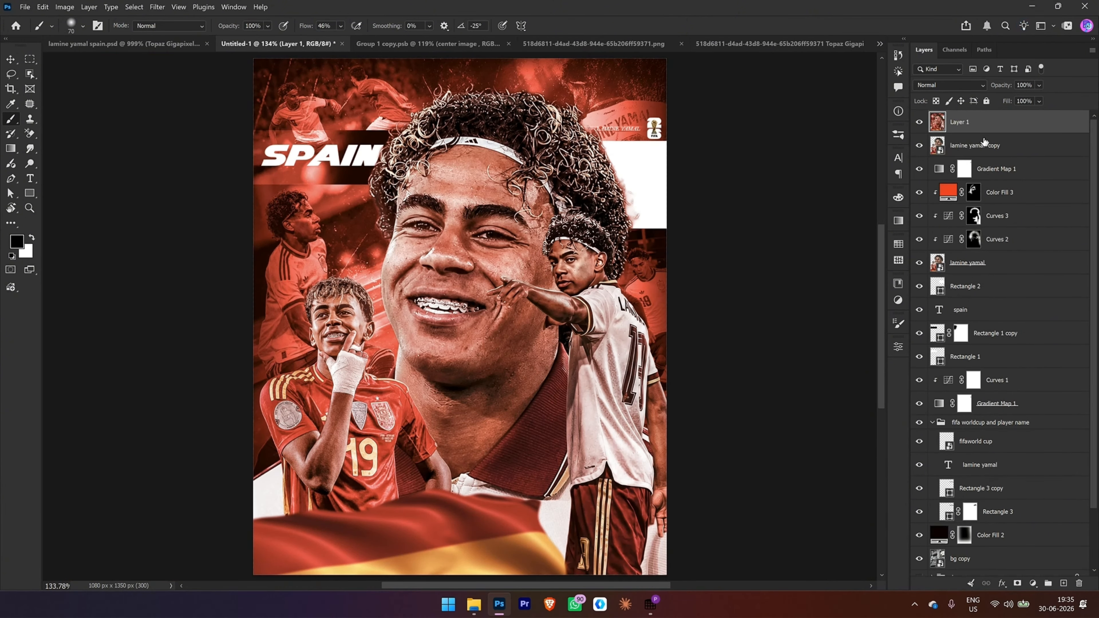
{"action": "right_click", "coordinate": [968, 126]}
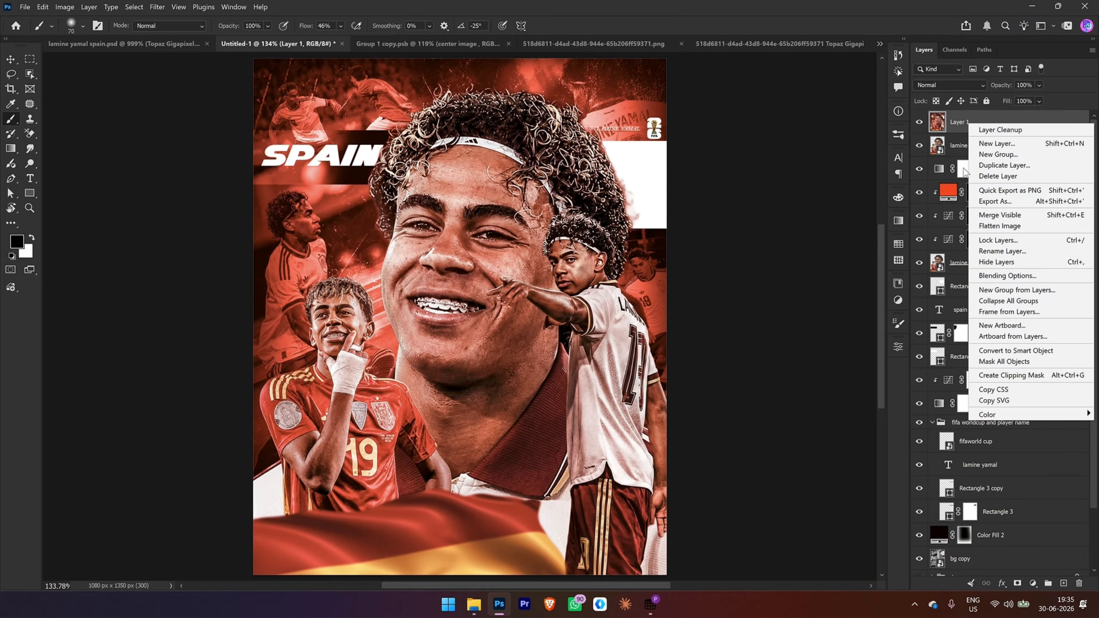
{"action": "left_click", "coordinate": [1006, 353]}
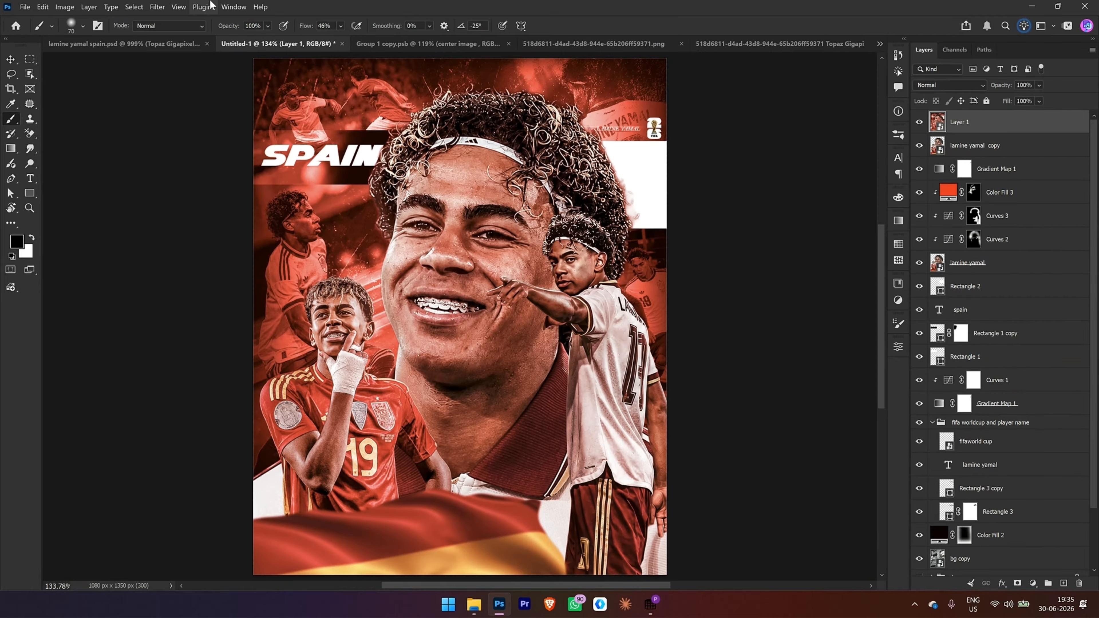
Step: Apply a Gaussian Blur with a radius of 89.9 pixels to Layer 1
{"action": "left_click", "coordinate": [157, 7]}
{"action": "mouse_move", "coordinate": [173, 164]}
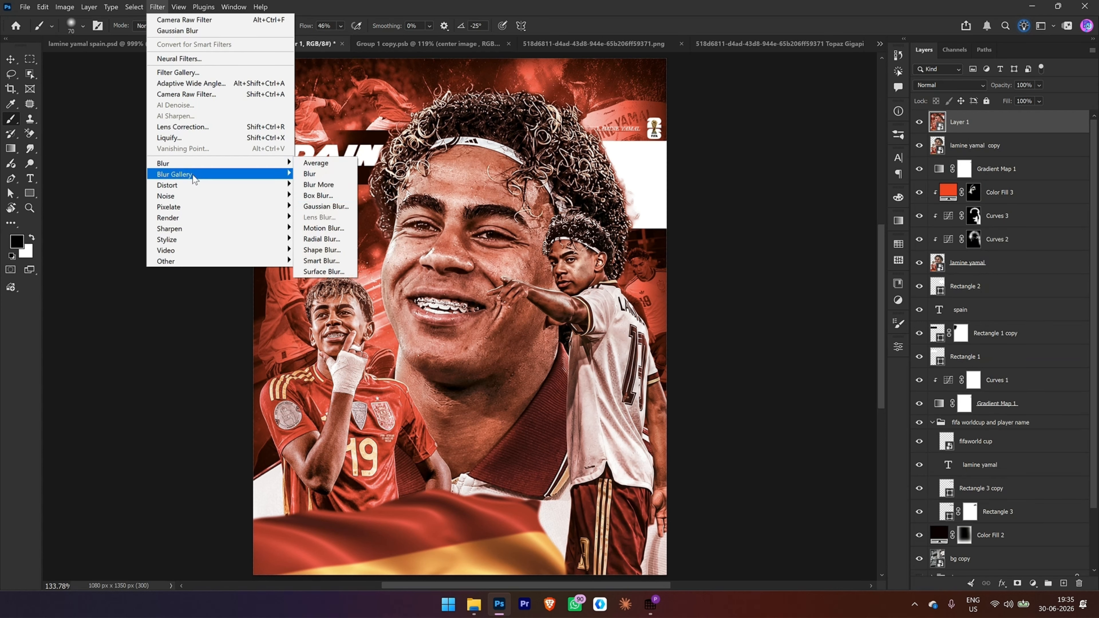
{"action": "left_click", "coordinate": [338, 206]}
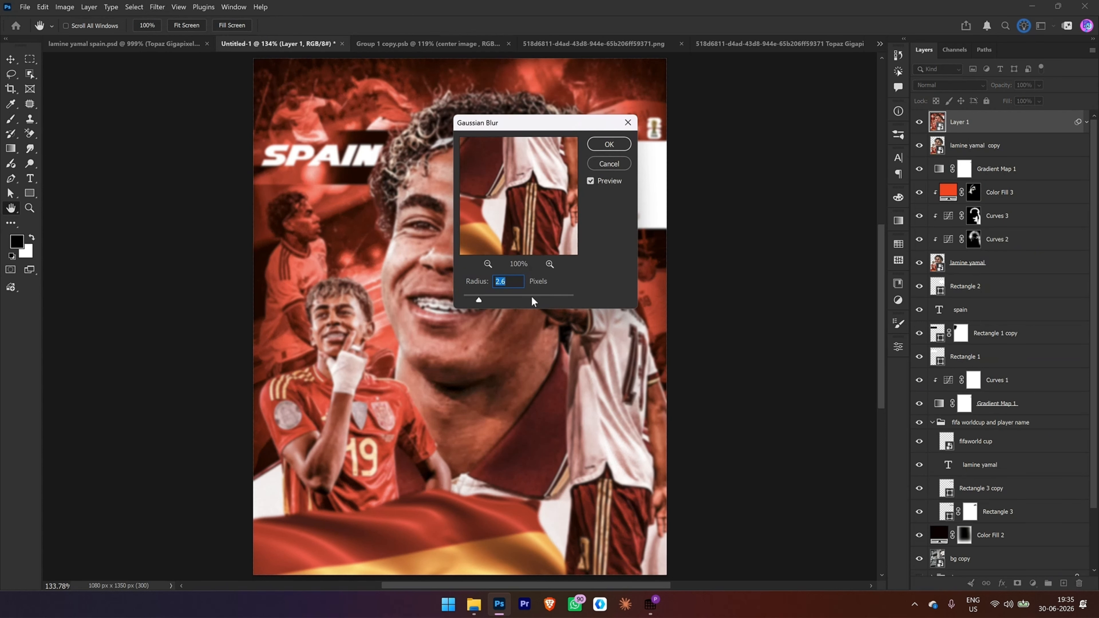
{"action": "left_click_drag", "start_coordinate": [531, 296], "coordinate": [533, 297]}
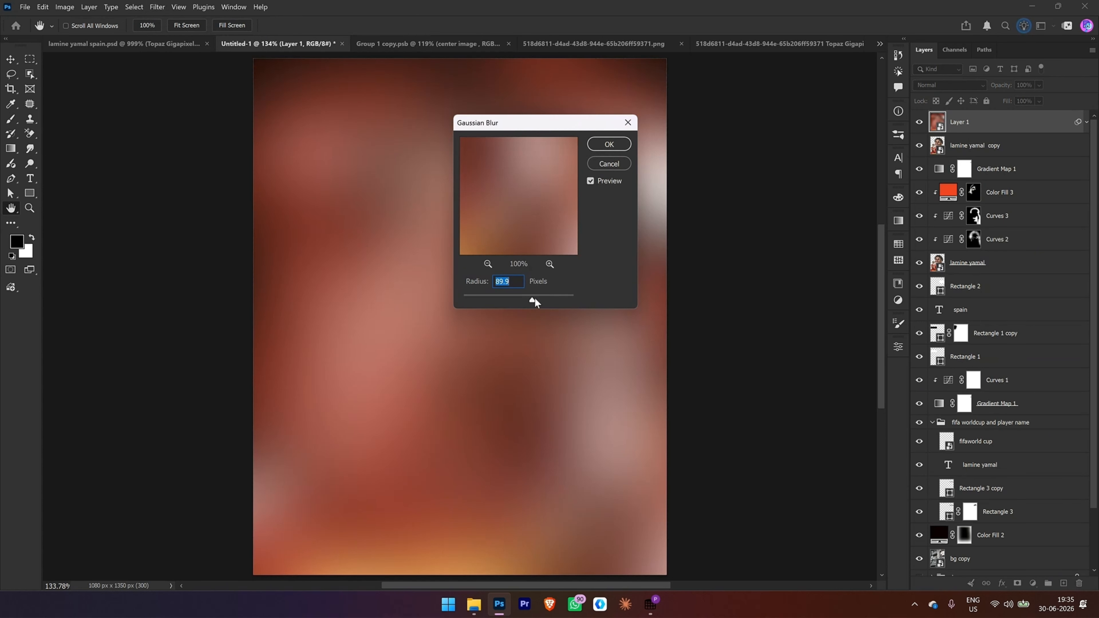
{"action": "left_click", "coordinate": [607, 146]}
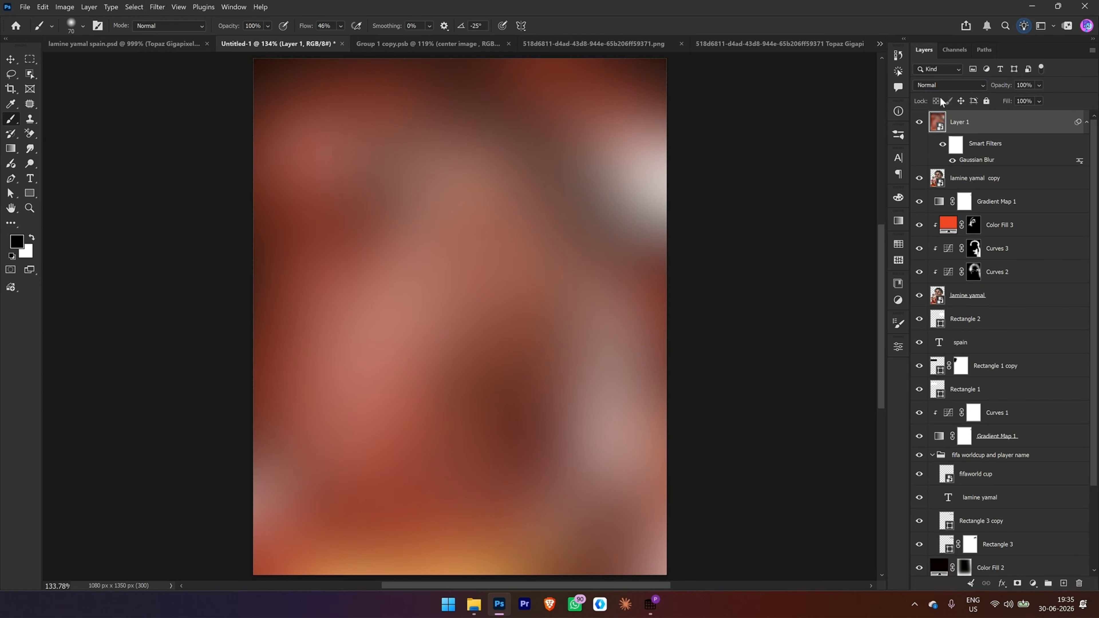
Step: Set Layer 1's blend mode to Linear Dodge (Add) and hide it with a black layer mask
{"action": "left_click", "coordinate": [938, 85]}
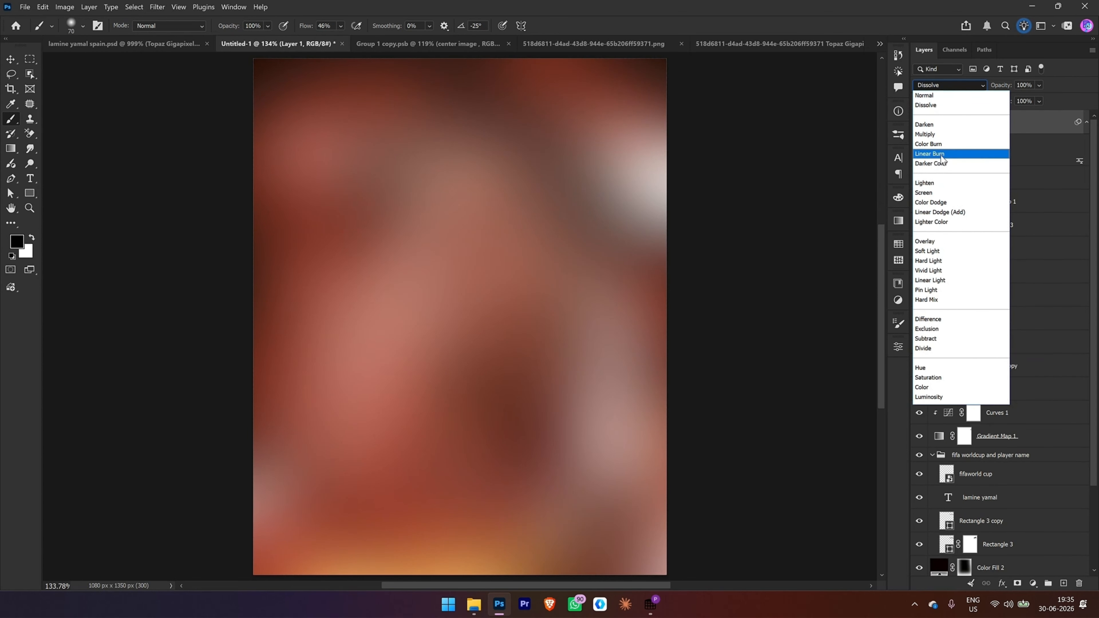
{"action": "left_click", "coordinate": [941, 213]}
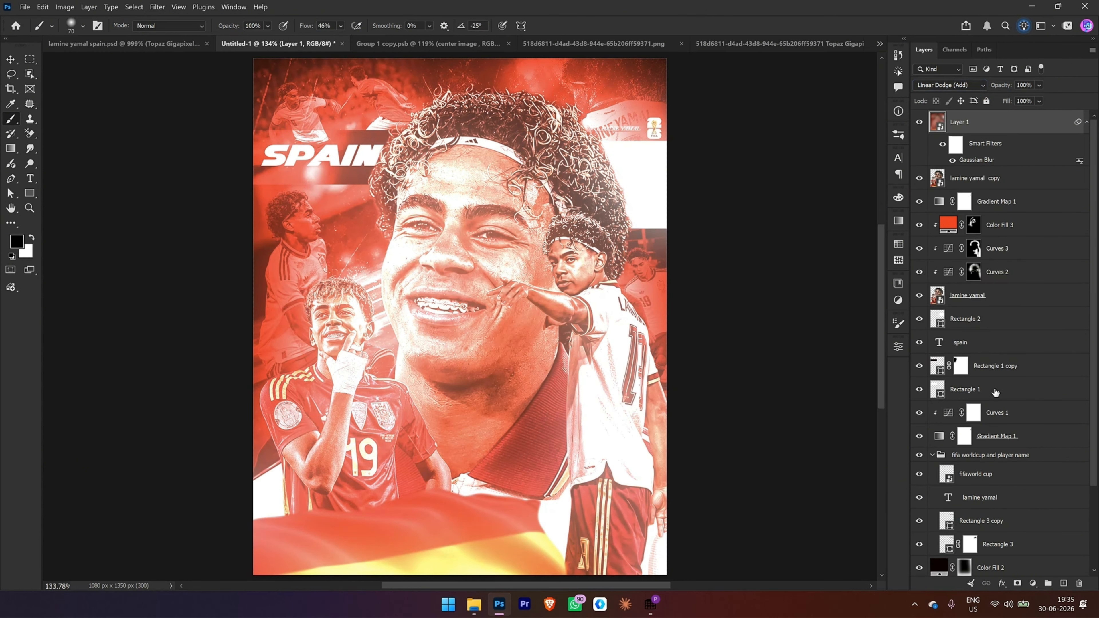
{"action": "left_click", "coordinate": [1017, 584], "text": "alt"}
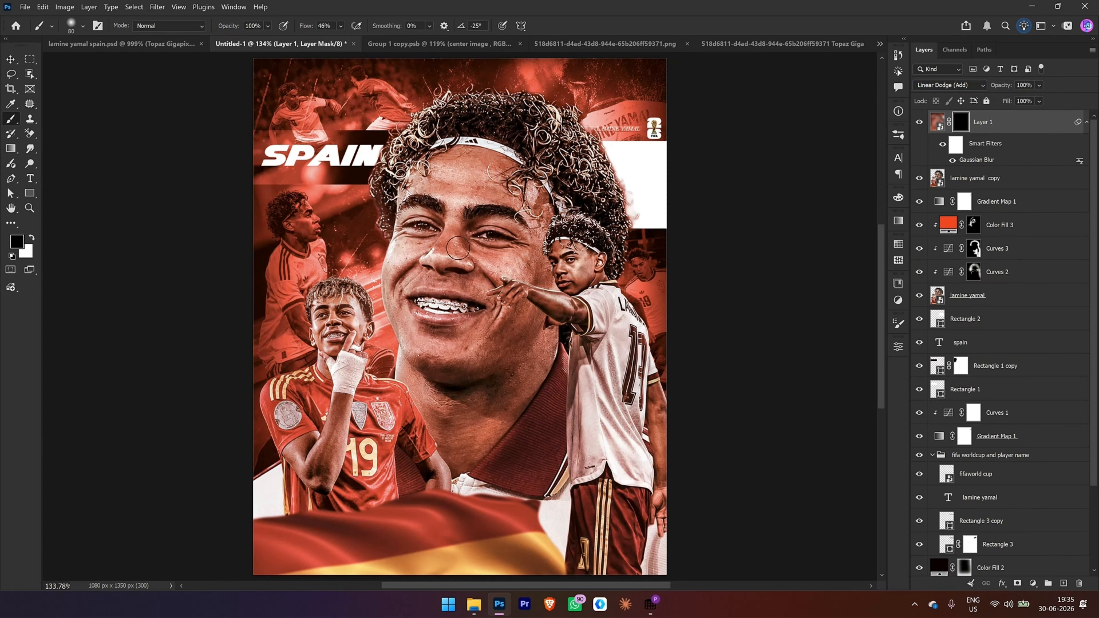
Step: Paint white on Layer 1's mask around the large face with a soft brush at 35% opacity and 24% flow
{"action": "key", "text": "bracketright"}
{"action": "key", "text": "bracketright"}
{"action": "key", "text": "bracketright"}
{"action": "key", "text": "bracketright"}
{"action": "key", "text": "bracketright"}
{"action": "key", "text": "bracketright"}
{"action": "key", "text": "bracketright"}
{"action": "key", "text": "bracketright"}
{"action": "key", "text": "bracketright"}
{"action": "key", "text": "bracketright"}
{"action": "left_click_drag", "start_coordinate": [256, 25], "coordinate": [200, 28]}
{"action": "type", "text": "50"}
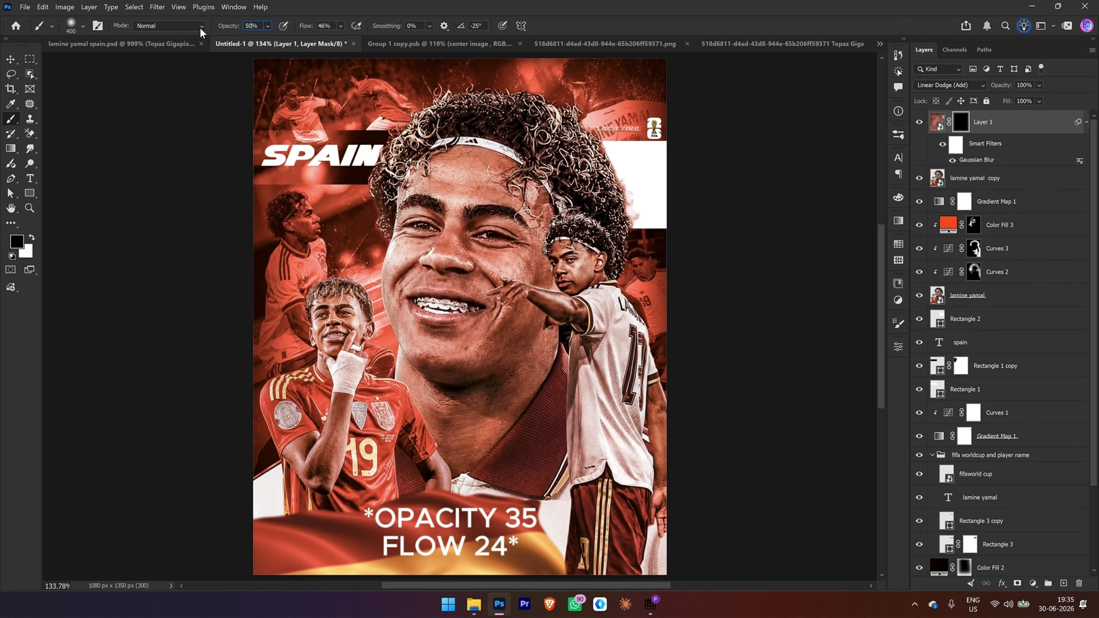
{"action": "left_click_drag", "start_coordinate": [310, 29], "coordinate": [304, 28]}
{"action": "left_click_drag", "start_coordinate": [304, 28], "coordinate": [302, 28]}
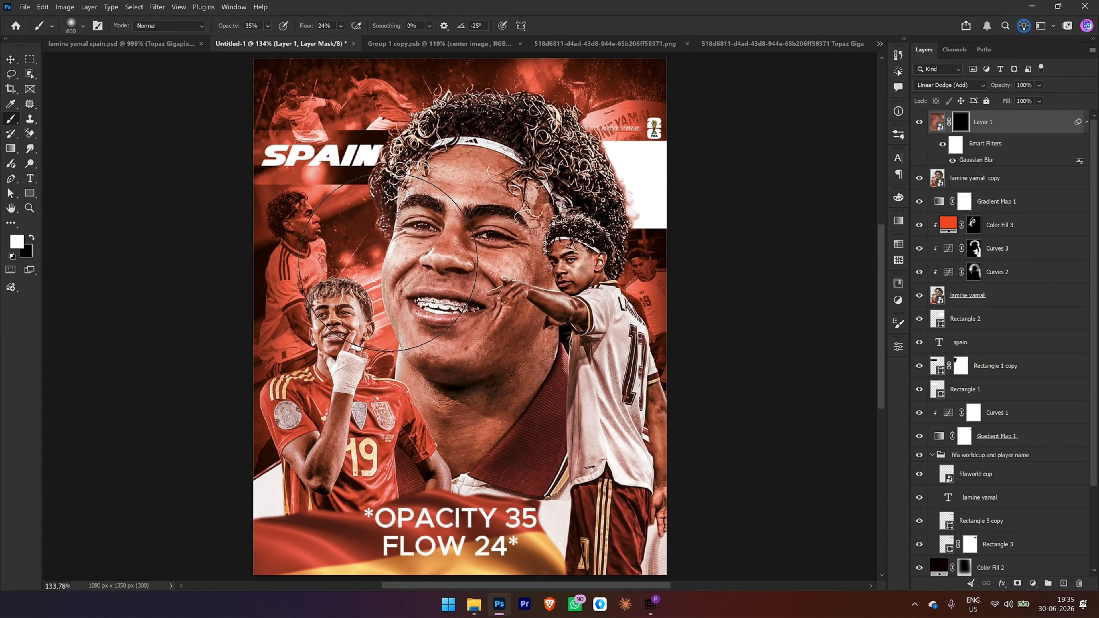
{"action": "mouse_move", "coordinate": [388, 262]}
{"action": "left_mouse_down"}
{"action": "mouse_move", "coordinate": [399, 248]}
{"action": "mouse_move", "coordinate": [394, 255]}
{"action": "left_mouse_up"}
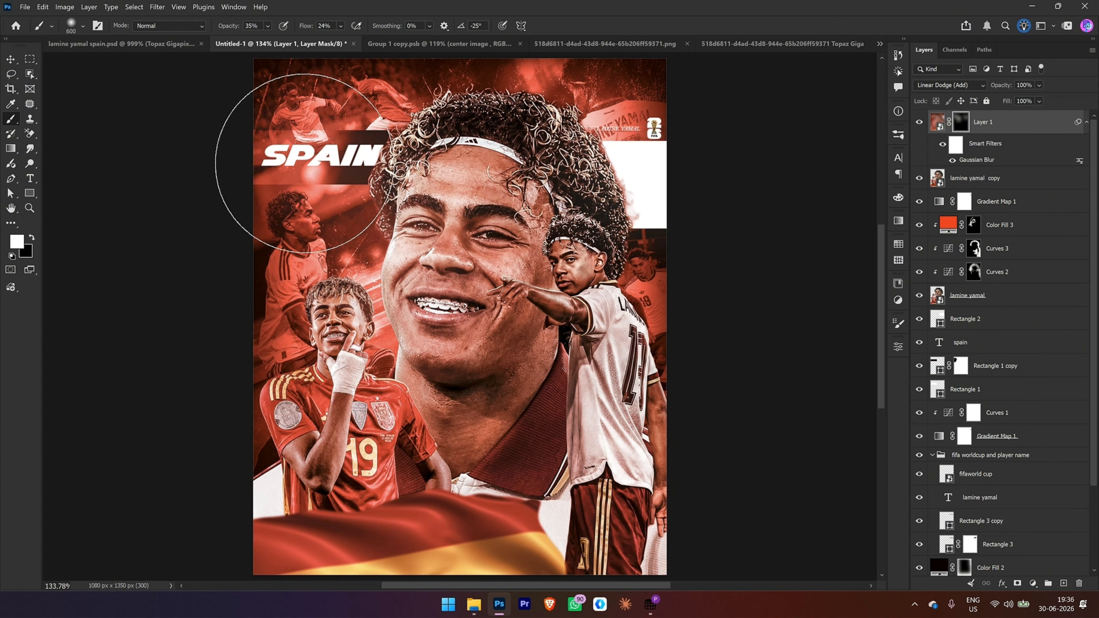
Step: Strengthen the glow around the SPAIN title and the pointing player using a 700 px brush at 45% opacity and 35% flow
{"action": "key", "text": "bracketright"}
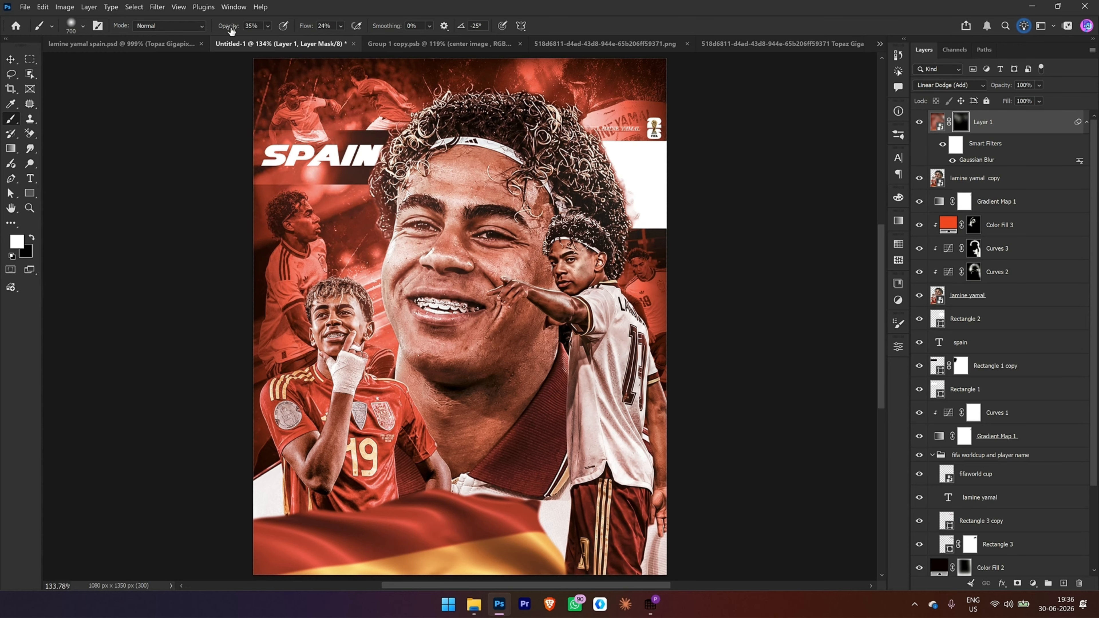
{"action": "left_click_drag", "start_coordinate": [230, 29], "coordinate": [235, 32]}
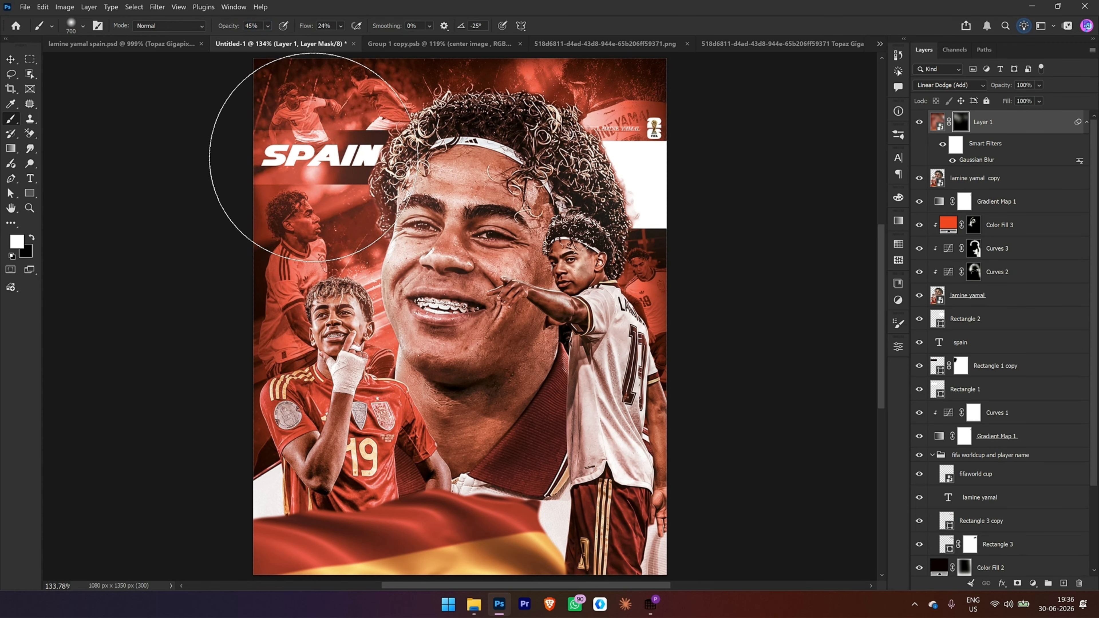
{"action": "left_click", "coordinate": [277, 167]}
{"action": "left_click_drag", "start_coordinate": [303, 32], "coordinate": [309, 32]}
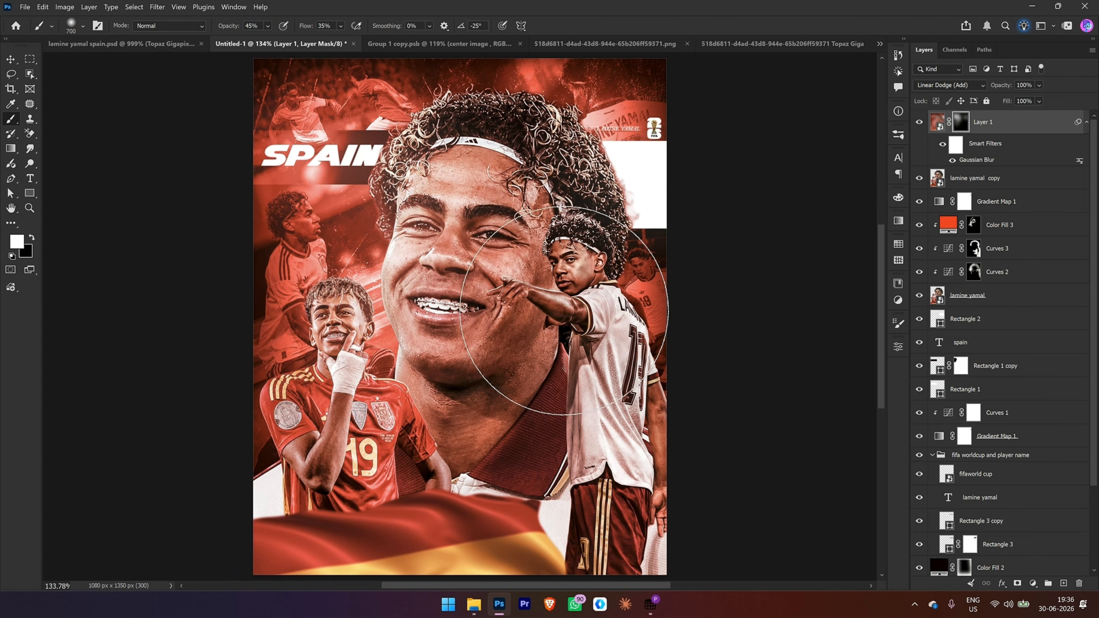
{"action": "left_click", "coordinate": [567, 251]}
Step: Reduce the brush to 300 px and paint more glow on Layer 1's mask at the flag's lower-left corner
{"action": "scroll", "coordinate": [584, 217], "scroll_direction": "up", "scroll_amount": 5}
{"action": "key", "text": "bracketleft"}
{"action": "key", "text": "bracketleft"}
{"action": "key", "text": "bracketleft"}
{"action": "key", "text": "bracketleft"}
{"action": "scroll", "coordinate": [573, 260], "scroll_direction": "down", "scroll_amount": 5}
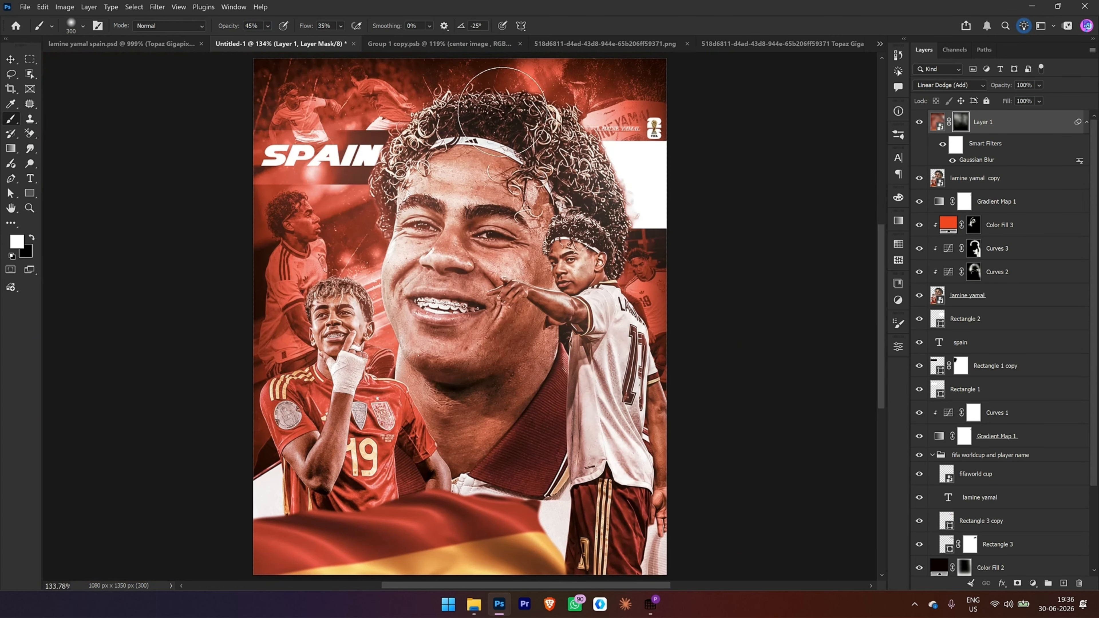
{"action": "left_click", "coordinate": [279, 534]}
Step: Stamp the visible layers into a new smart object above Layer 1 and name it camerraw
{"action": "left_click", "coordinate": [938, 123]}
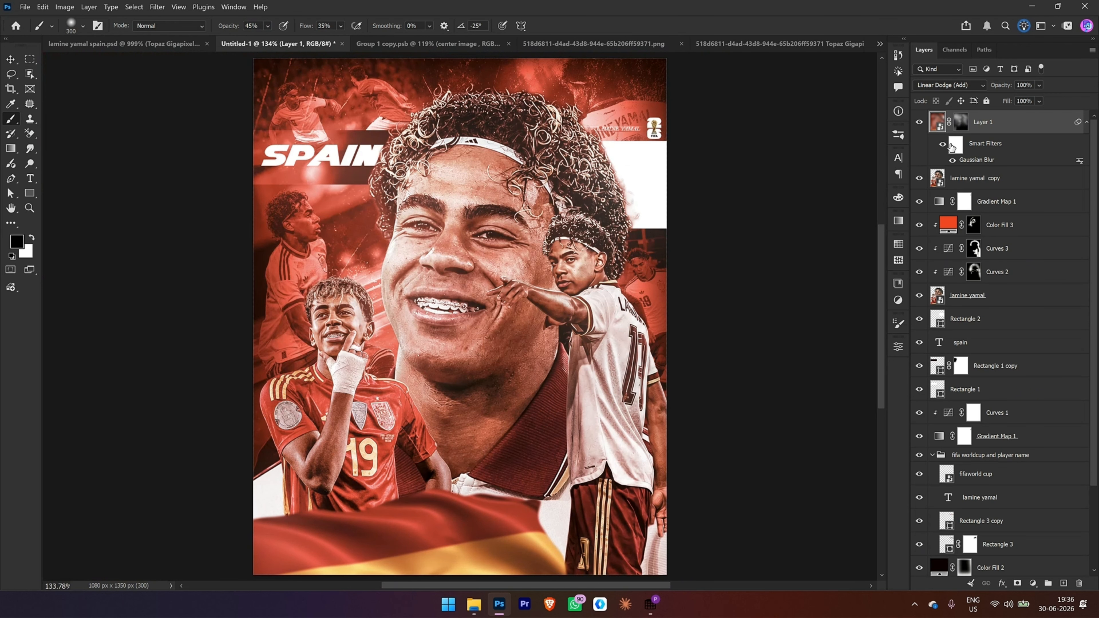
{"action": "key", "text": "ctrl+shift+alt+e"}
{"action": "right_click", "coordinate": [961, 127]}
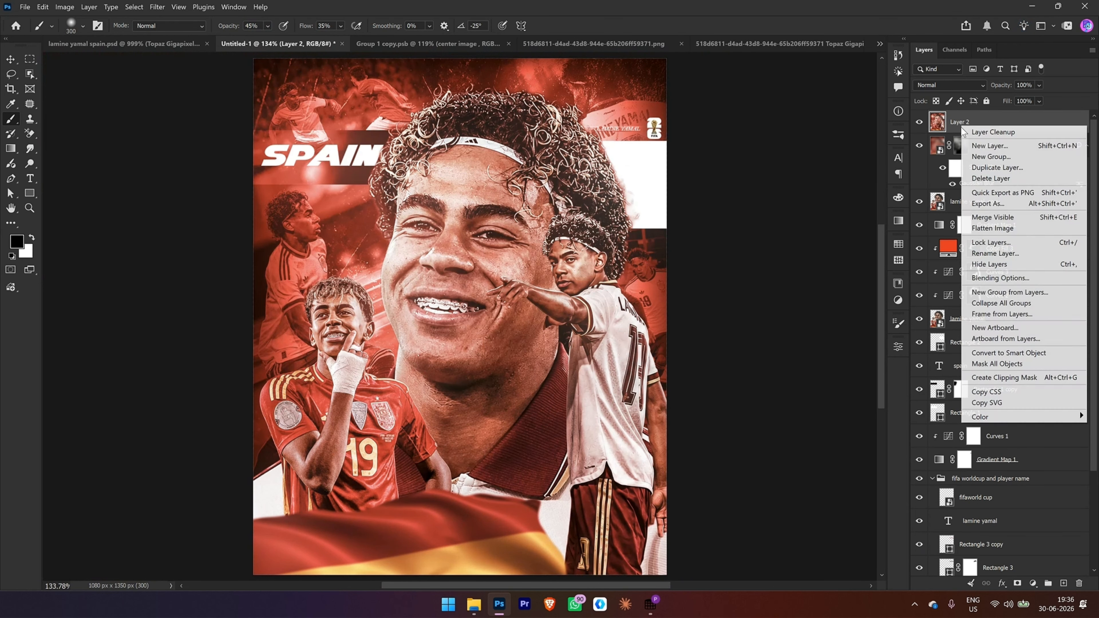
{"action": "left_click", "coordinate": [984, 363]}
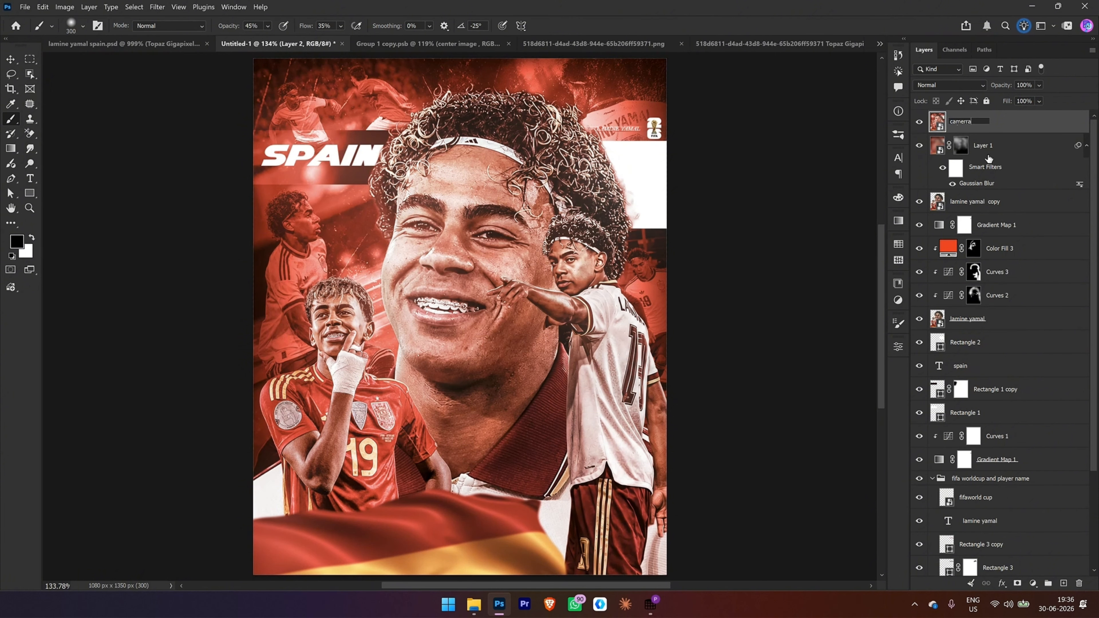
{"action": "type", "text": "w"}
{"action": "key", "text": "Return"}
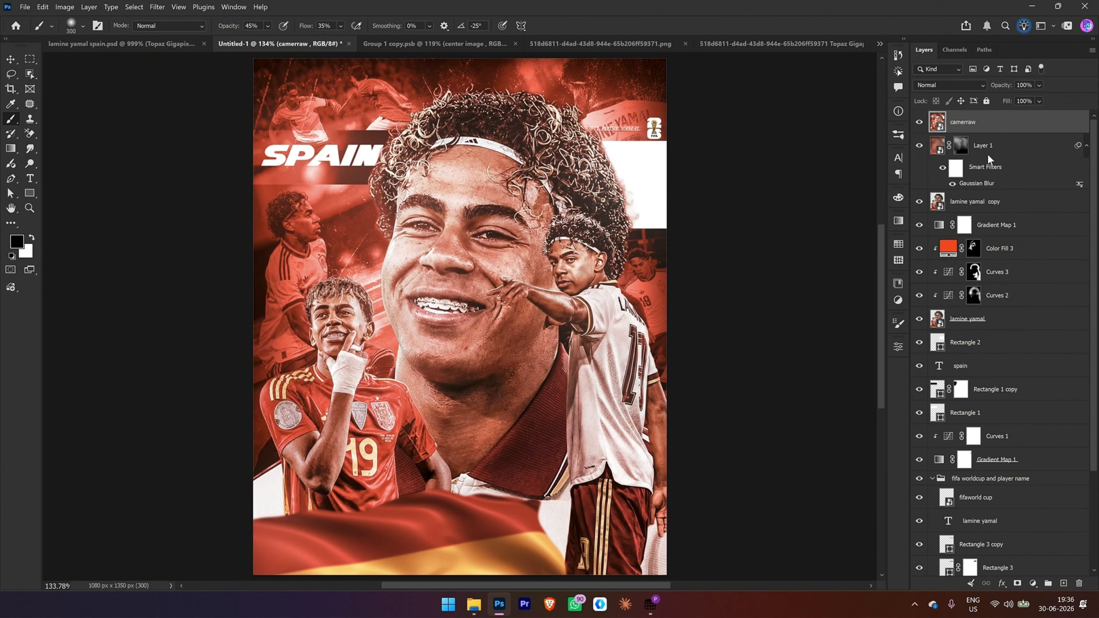
Step: Open the Camera Raw filter on camerraw and set Clarity +15, Texture +1, Contrast +4, Shadows -9, Exposure +0.10 and Saturation +6
{"action": "key", "text": "ctrl+shift+a"}
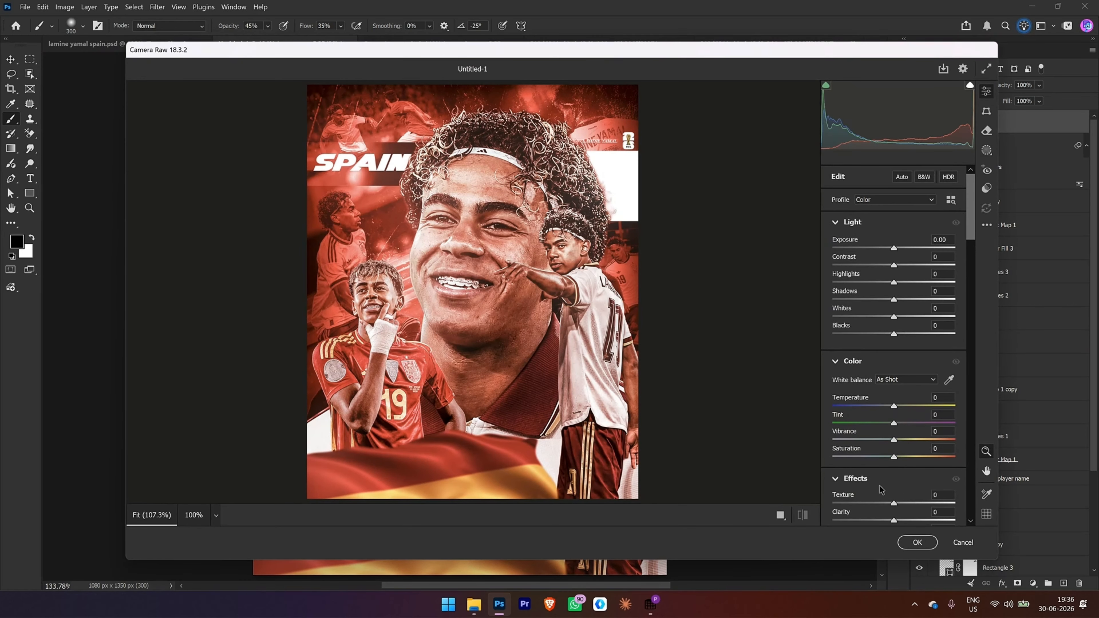
{"action": "left_click_drag", "start_coordinate": [894, 521], "coordinate": [904, 523]}
{"action": "scroll", "coordinate": [898, 489], "scroll_direction": "down", "scroll_amount": 2}
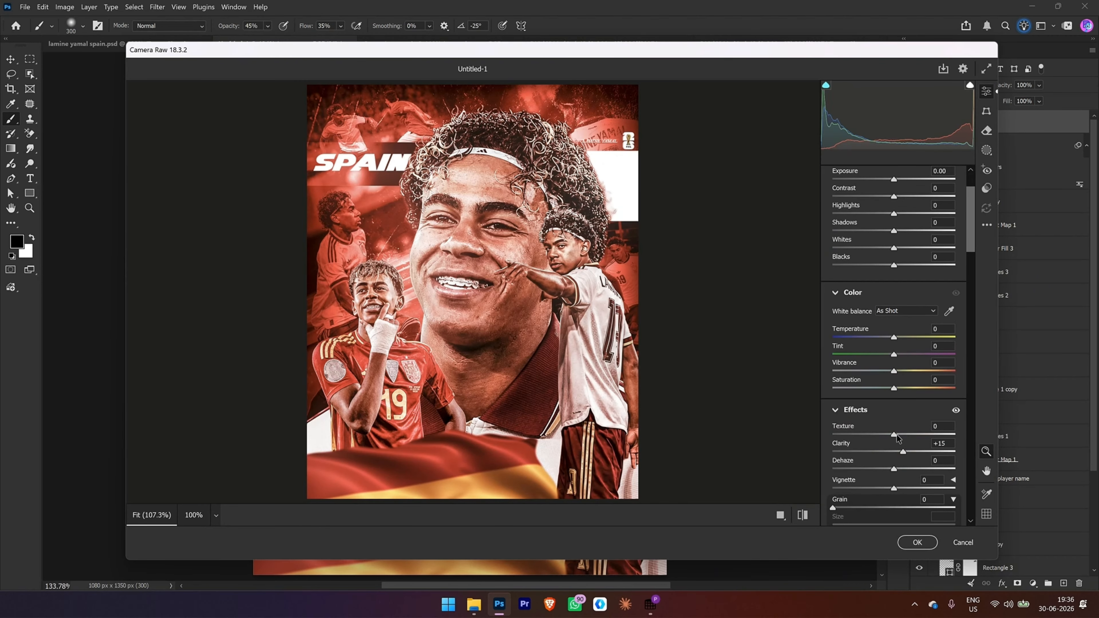
{"action": "left_click_drag", "start_coordinate": [896, 434], "coordinate": [898, 434]}
{"action": "left_click_drag", "start_coordinate": [893, 196], "coordinate": [895, 196]}
{"action": "left_click_drag", "start_coordinate": [894, 232], "coordinate": [887, 232]}
{"action": "left_click_drag", "start_coordinate": [894, 180], "coordinate": [895, 179]}
{"action": "left_click_drag", "start_coordinate": [892, 388], "coordinate": [898, 391]}
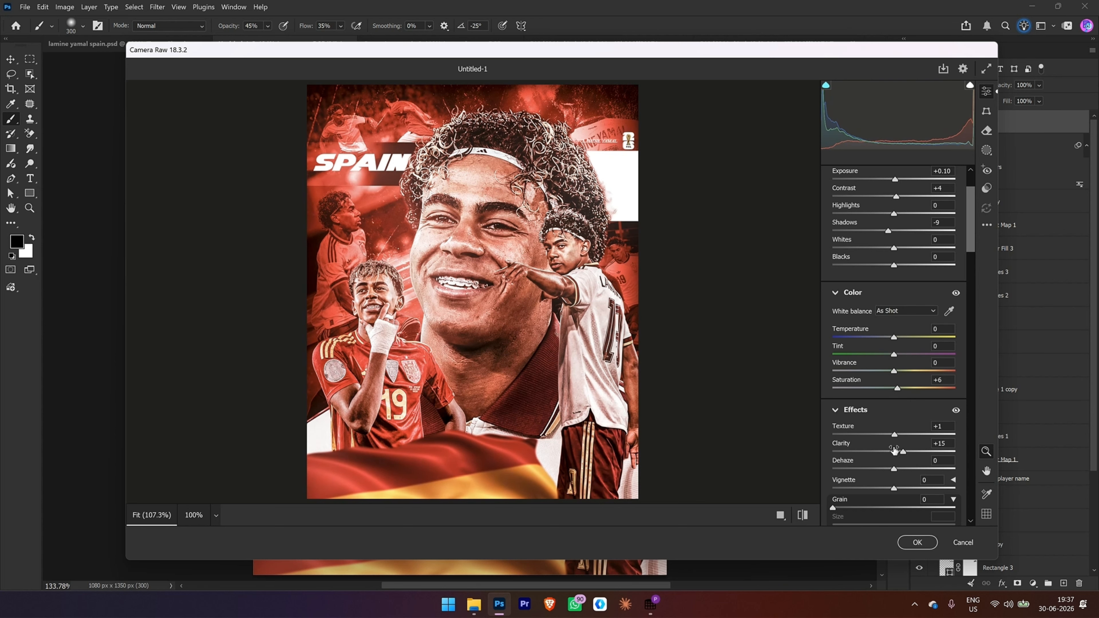
Step: Adjust the Camera Raw point curve with midtone, highlight and shadow points, raising the highlights slightly
{"action": "scroll", "coordinate": [895, 434], "scroll_direction": "down", "scroll_amount": 5}
{"action": "left_click", "coordinate": [893, 390]}
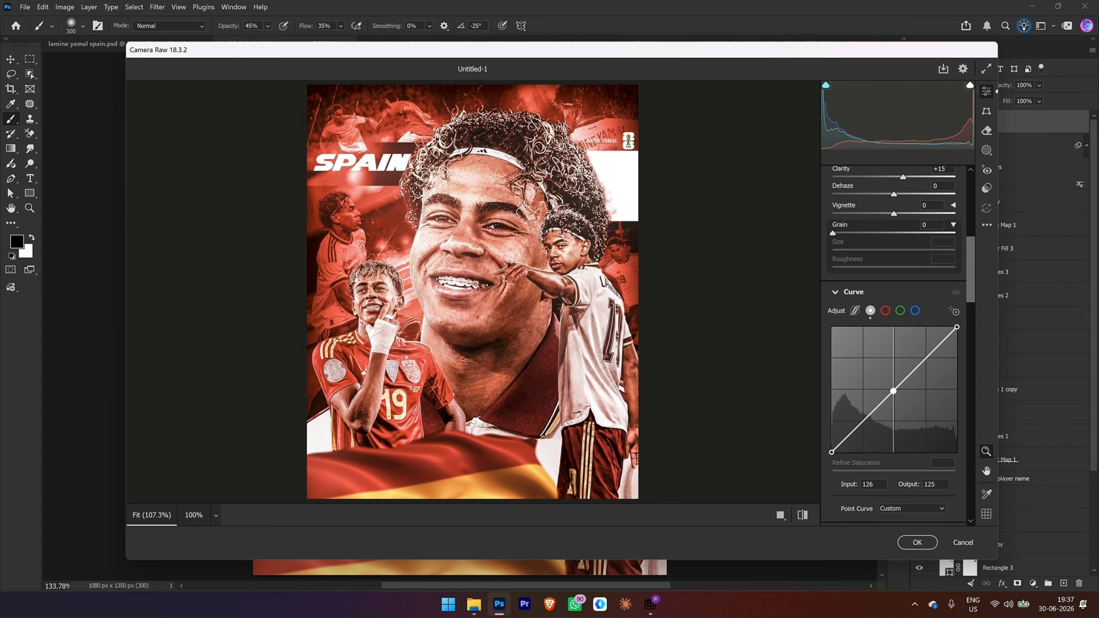
{"action": "left_click_drag", "start_coordinate": [925, 358], "coordinate": [925, 355]}
{"action": "left_click_drag", "start_coordinate": [862, 423], "coordinate": [892, 389]}
{"action": "scroll", "coordinate": [838, 453], "scroll_direction": "down", "scroll_amount": 10}
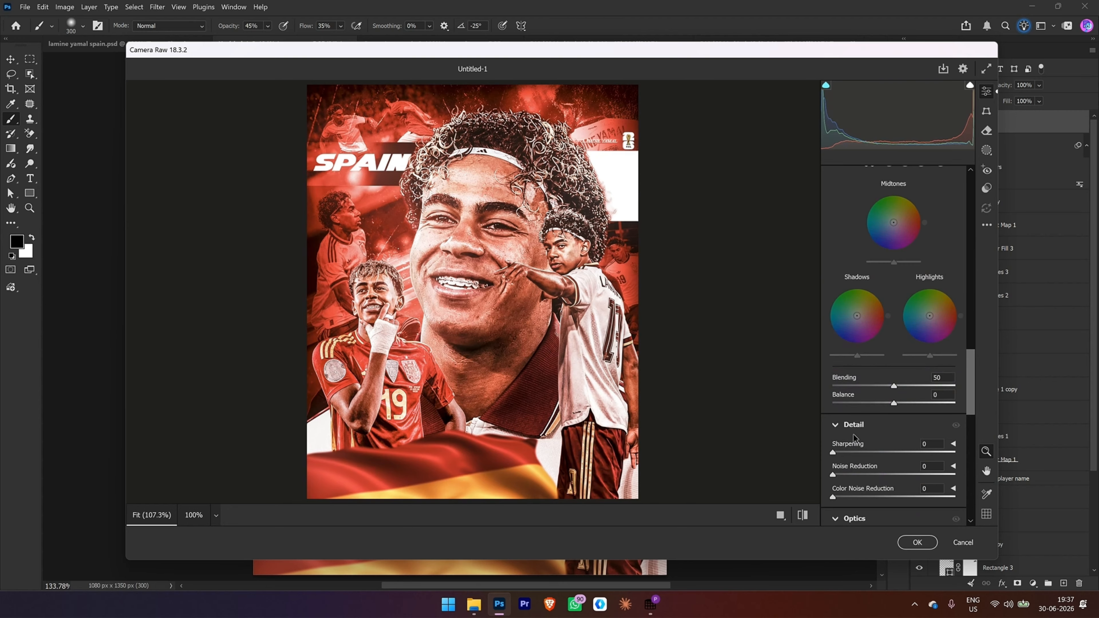